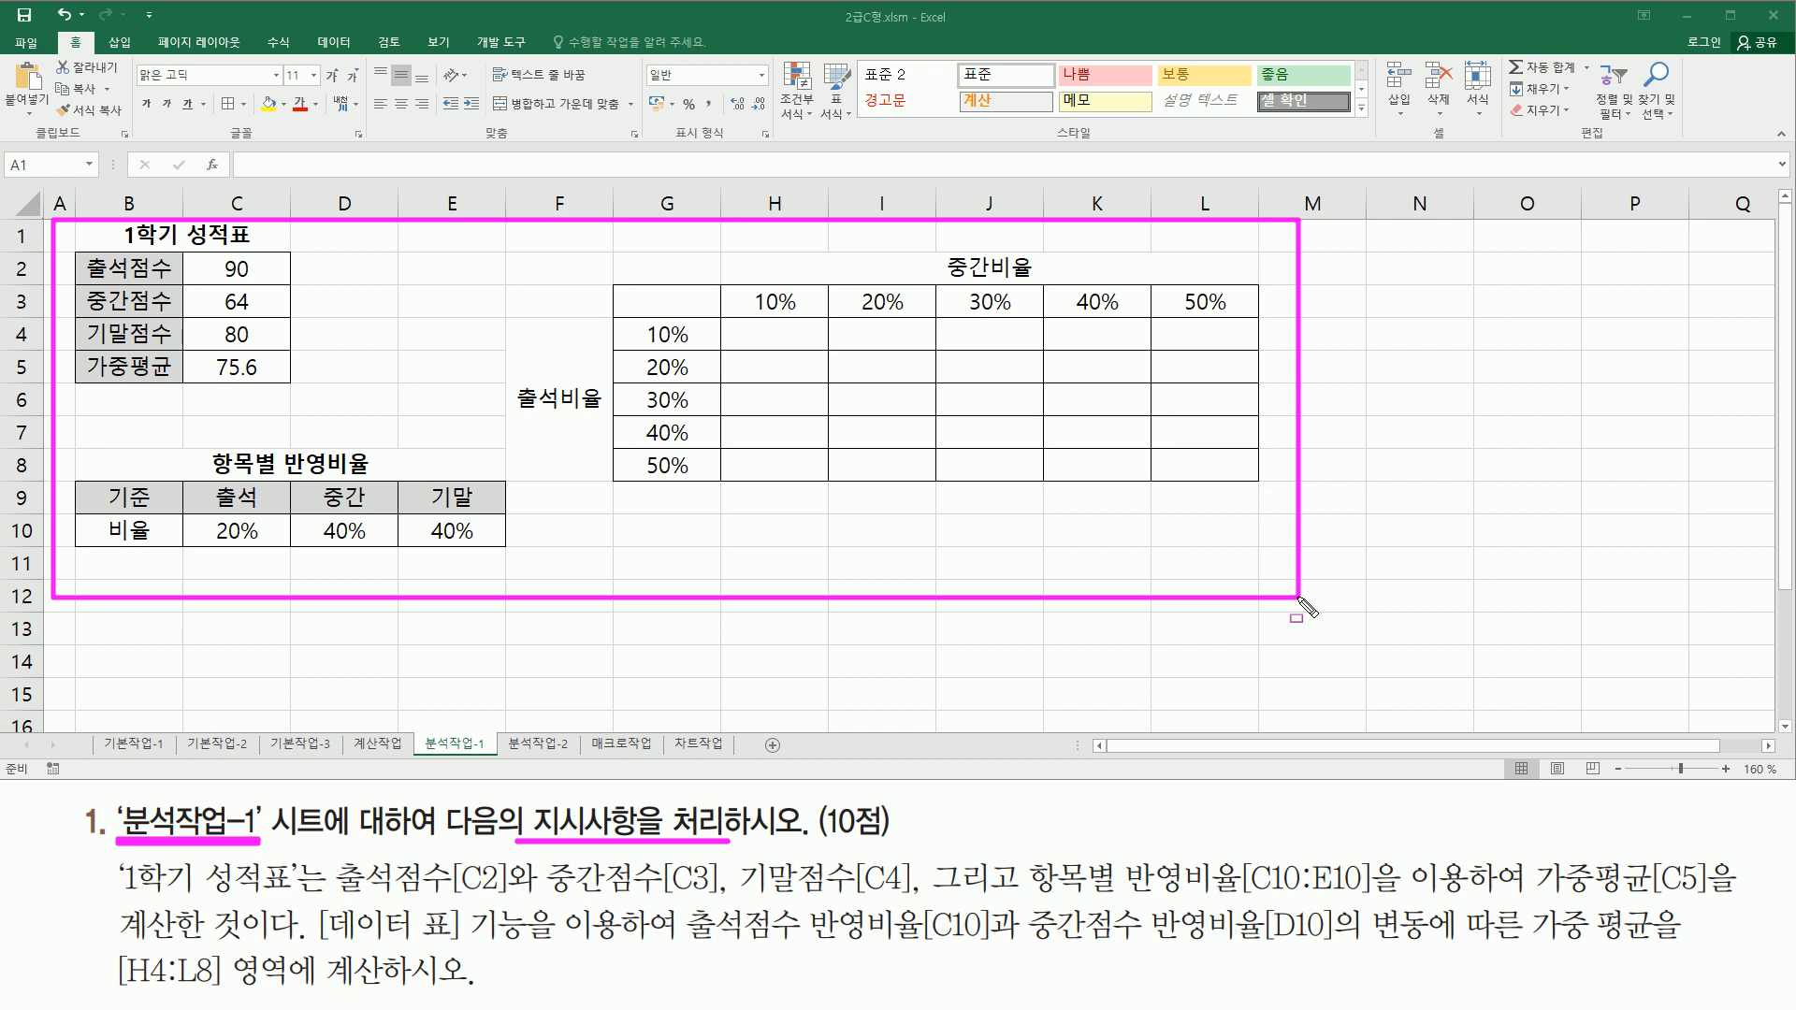
pyautogui.click(680, 521)
pyautogui.hotkey('ctrl', '2')
pyautogui.moveTo(110, 897); pyautogui.dragTo(301, 899)
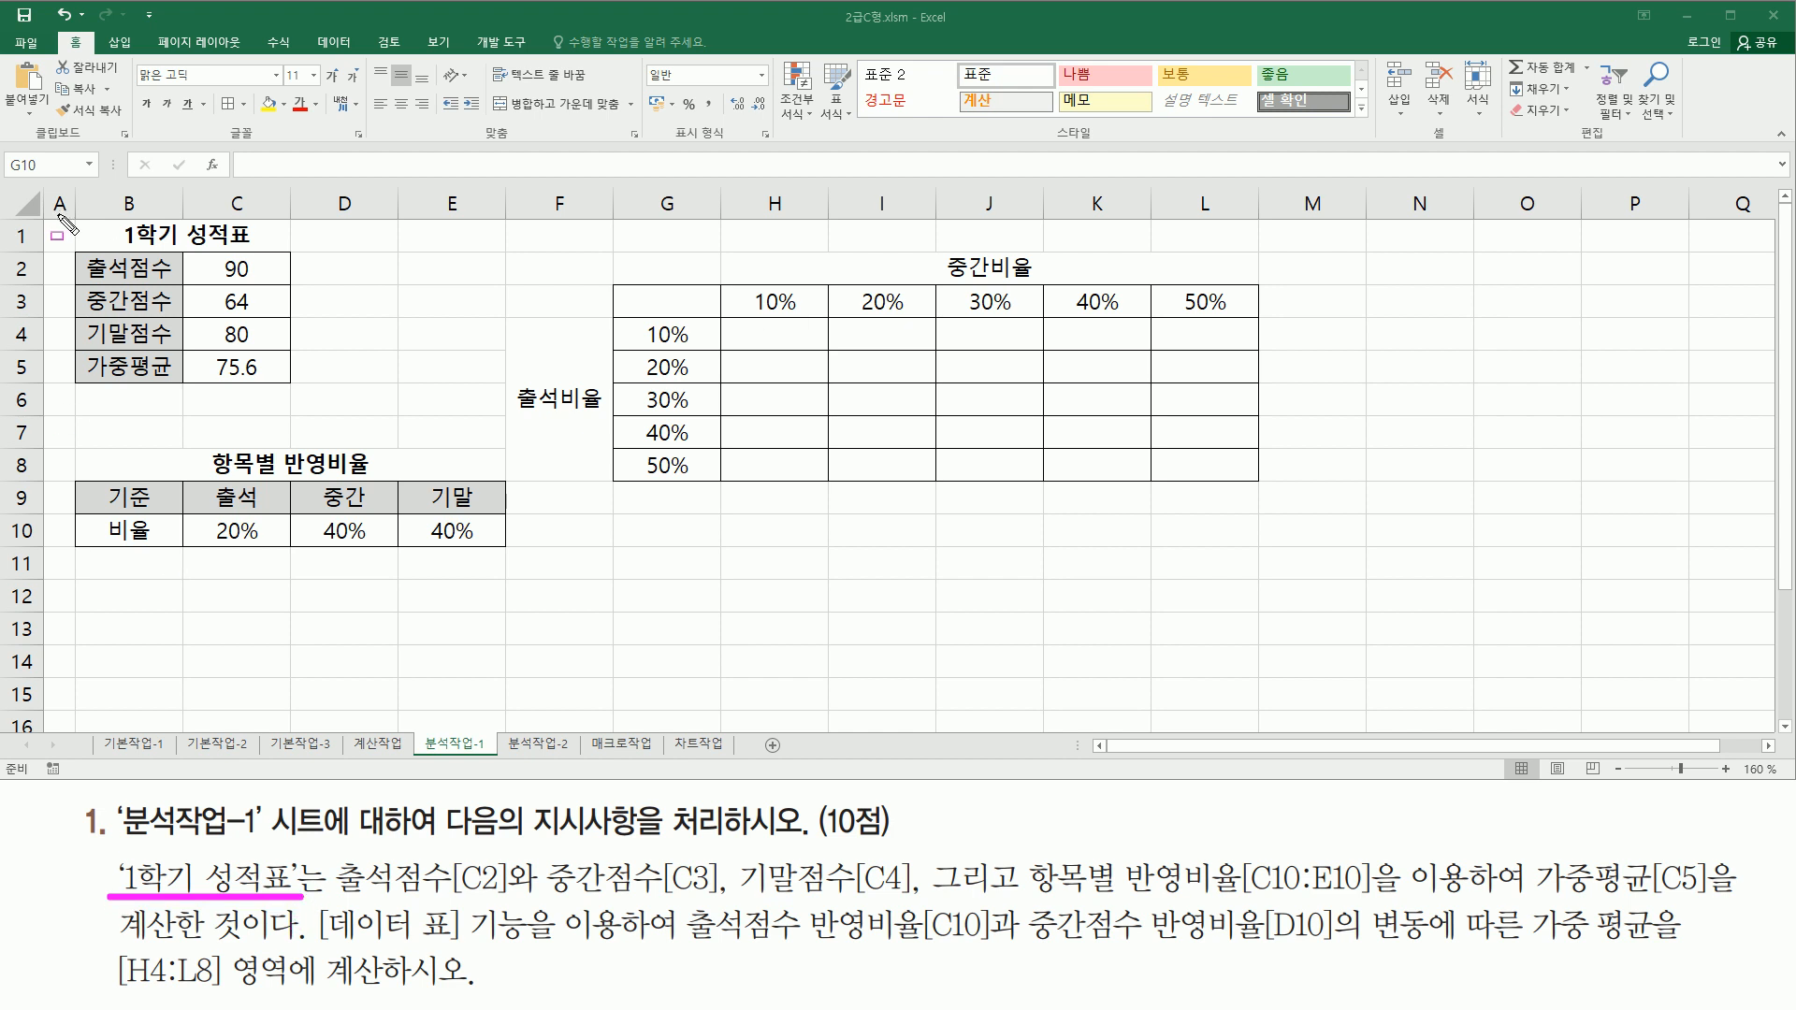
pyautogui.moveTo(78, 217)
pyautogui.mouseDown()
pyautogui.moveTo(103, 342)
pyautogui.moveTo(302, 392)
pyautogui.mouseUp()
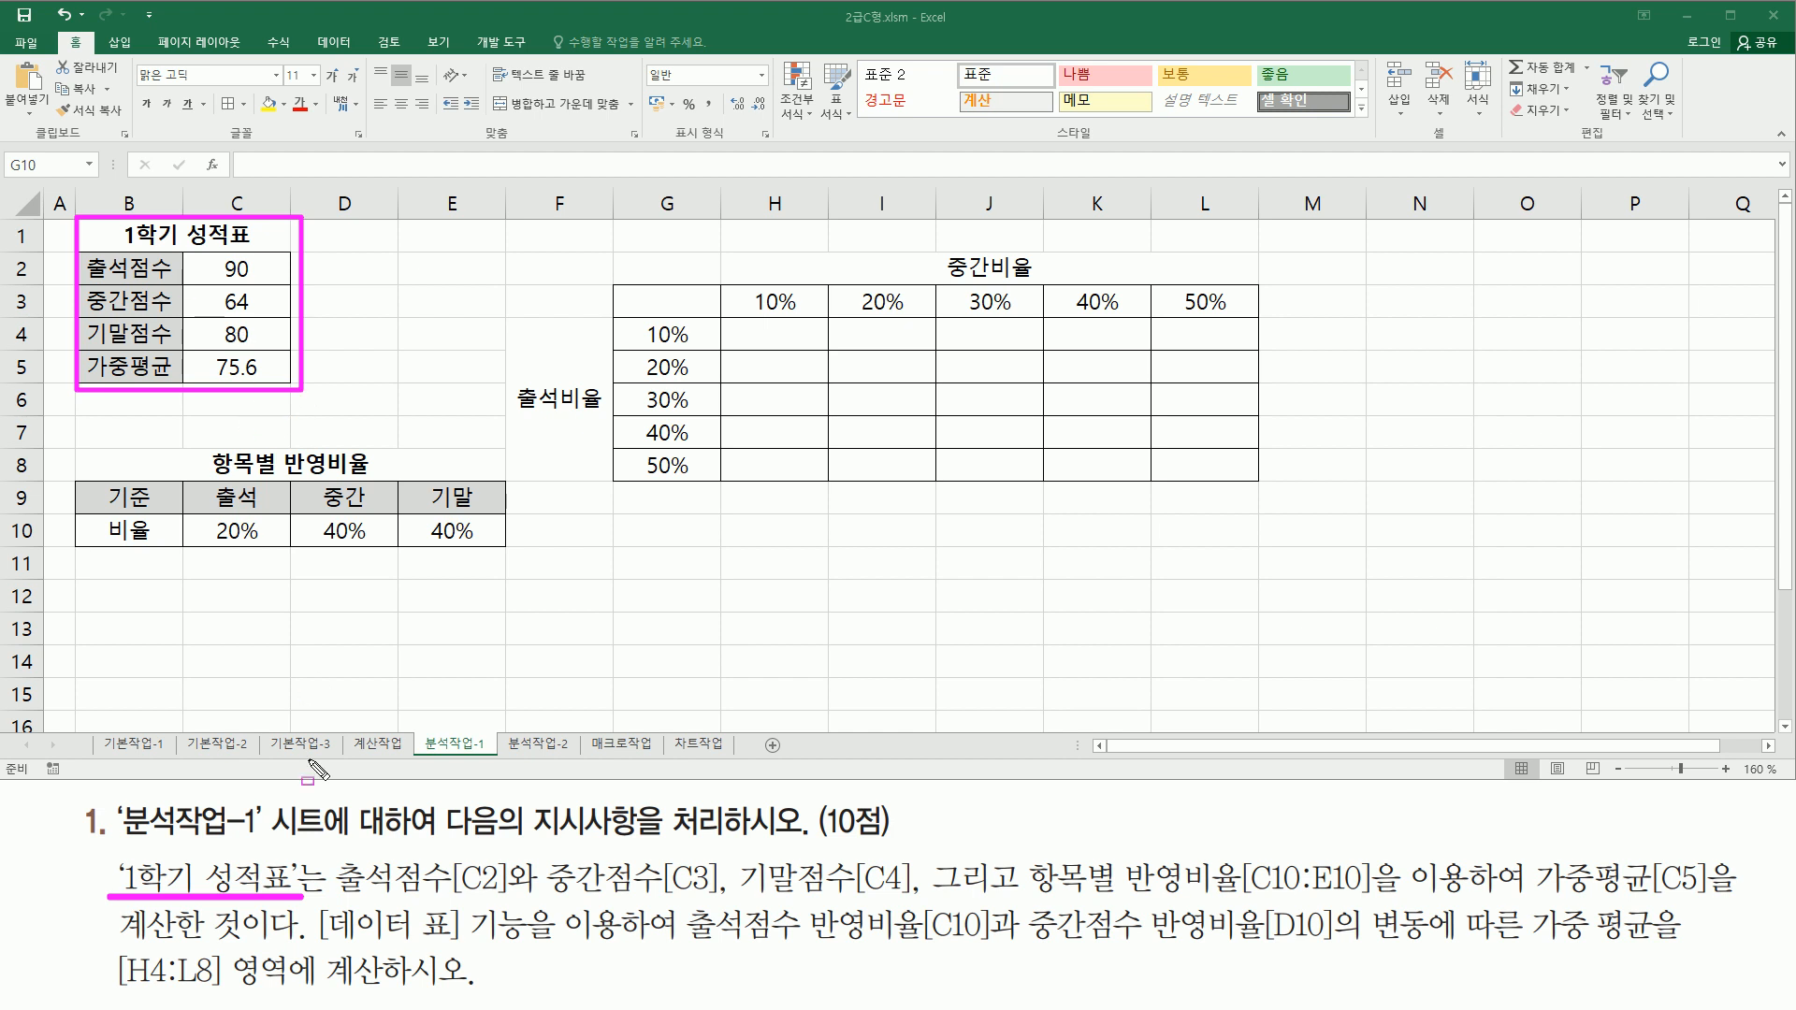
pyautogui.moveTo(328, 853)
pyautogui.mouseDown()
pyautogui.moveTo(389, 897)
pyautogui.moveTo(919, 906)
pyautogui.mouseUp()
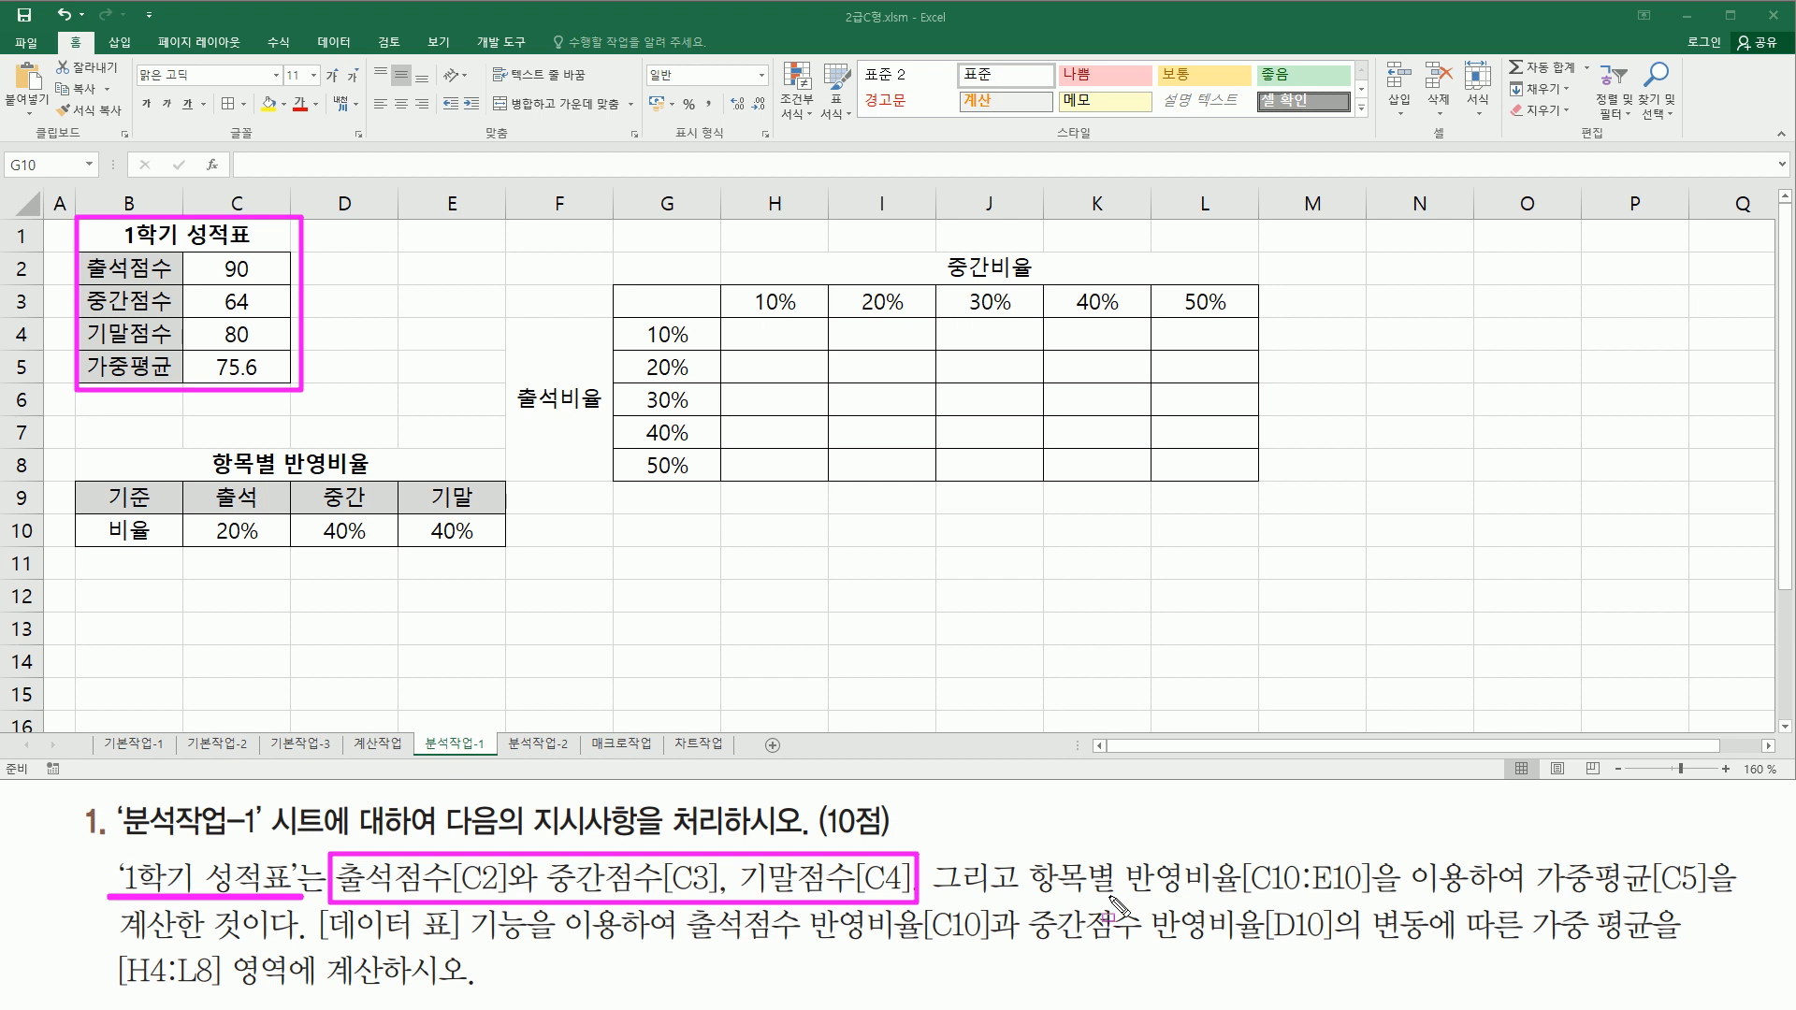
pyautogui.moveTo(1029, 896)
pyautogui.mouseDown()
pyautogui.moveTo(1397, 898)
pyautogui.moveTo(1370, 856)
pyautogui.mouseUp()
pyautogui.moveTo(1531, 895); pyautogui.dragTo(1709, 898)
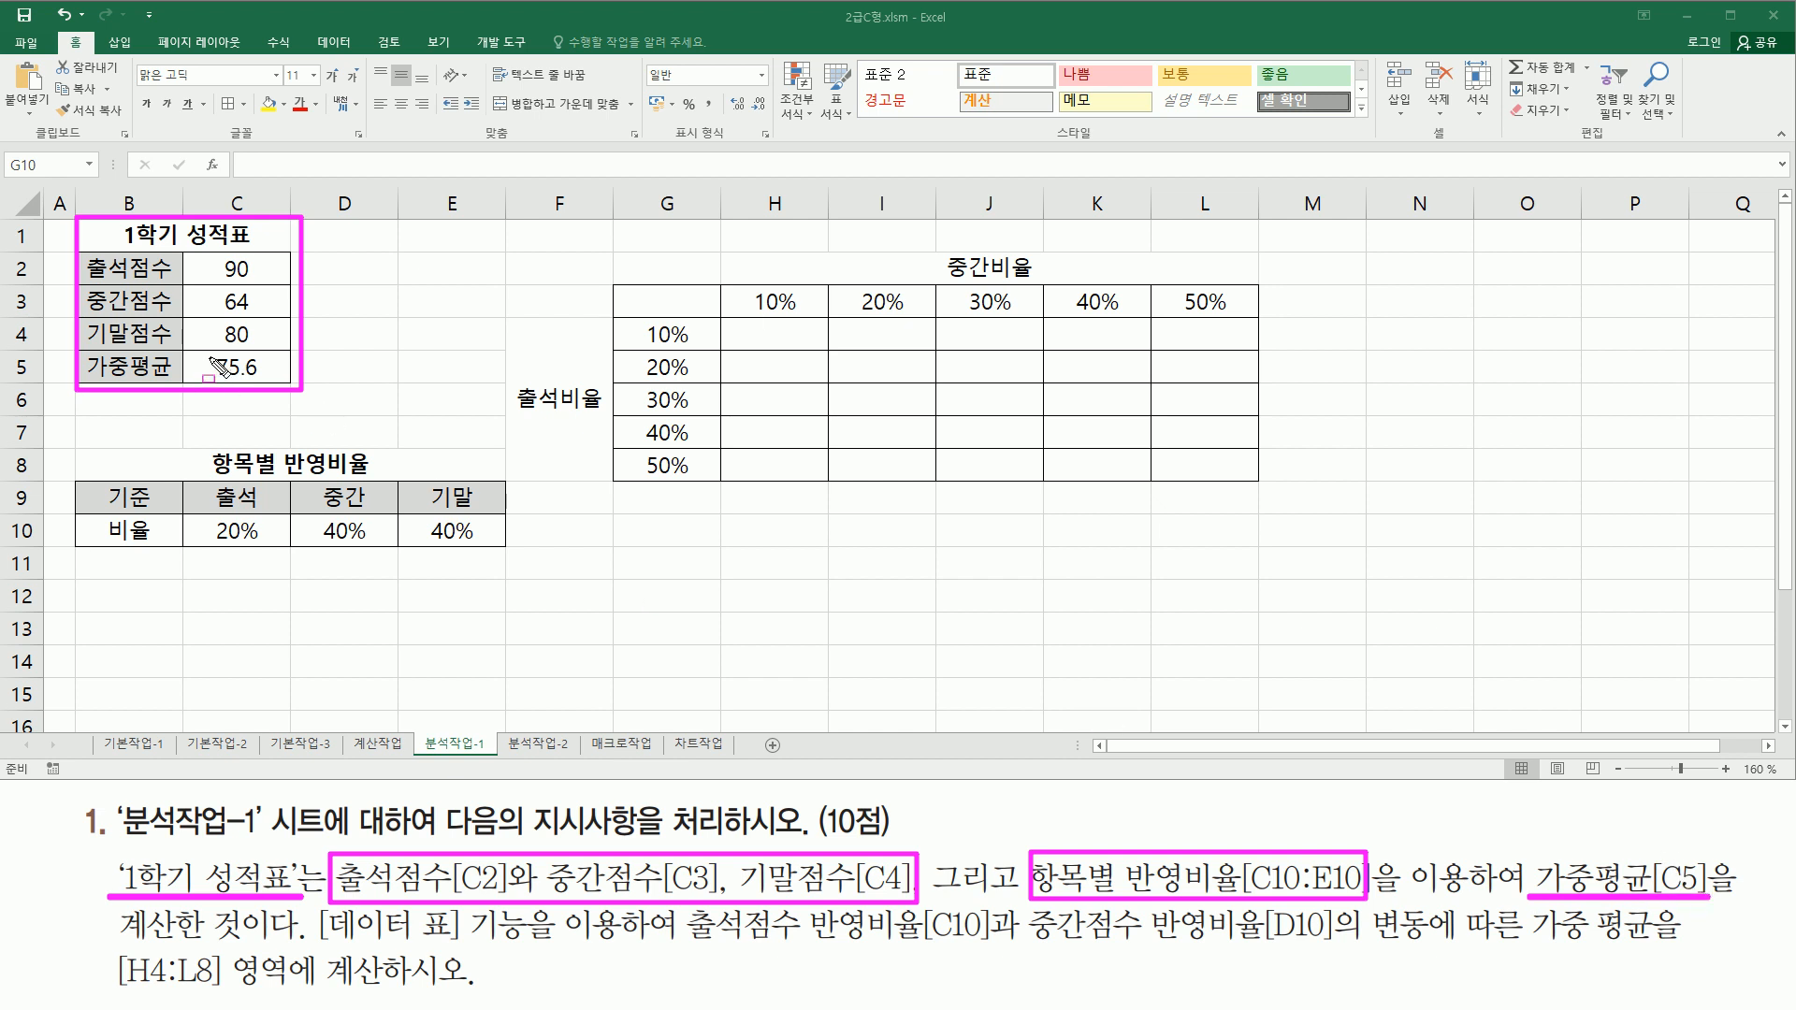
pyautogui.press('e')
pyautogui.moveTo(203, 352)
pyautogui.mouseDown()
pyautogui.moveTo(234, 379)
pyautogui.moveTo(277, 353)
pyautogui.moveTo(281, 384)
pyautogui.mouseUp()
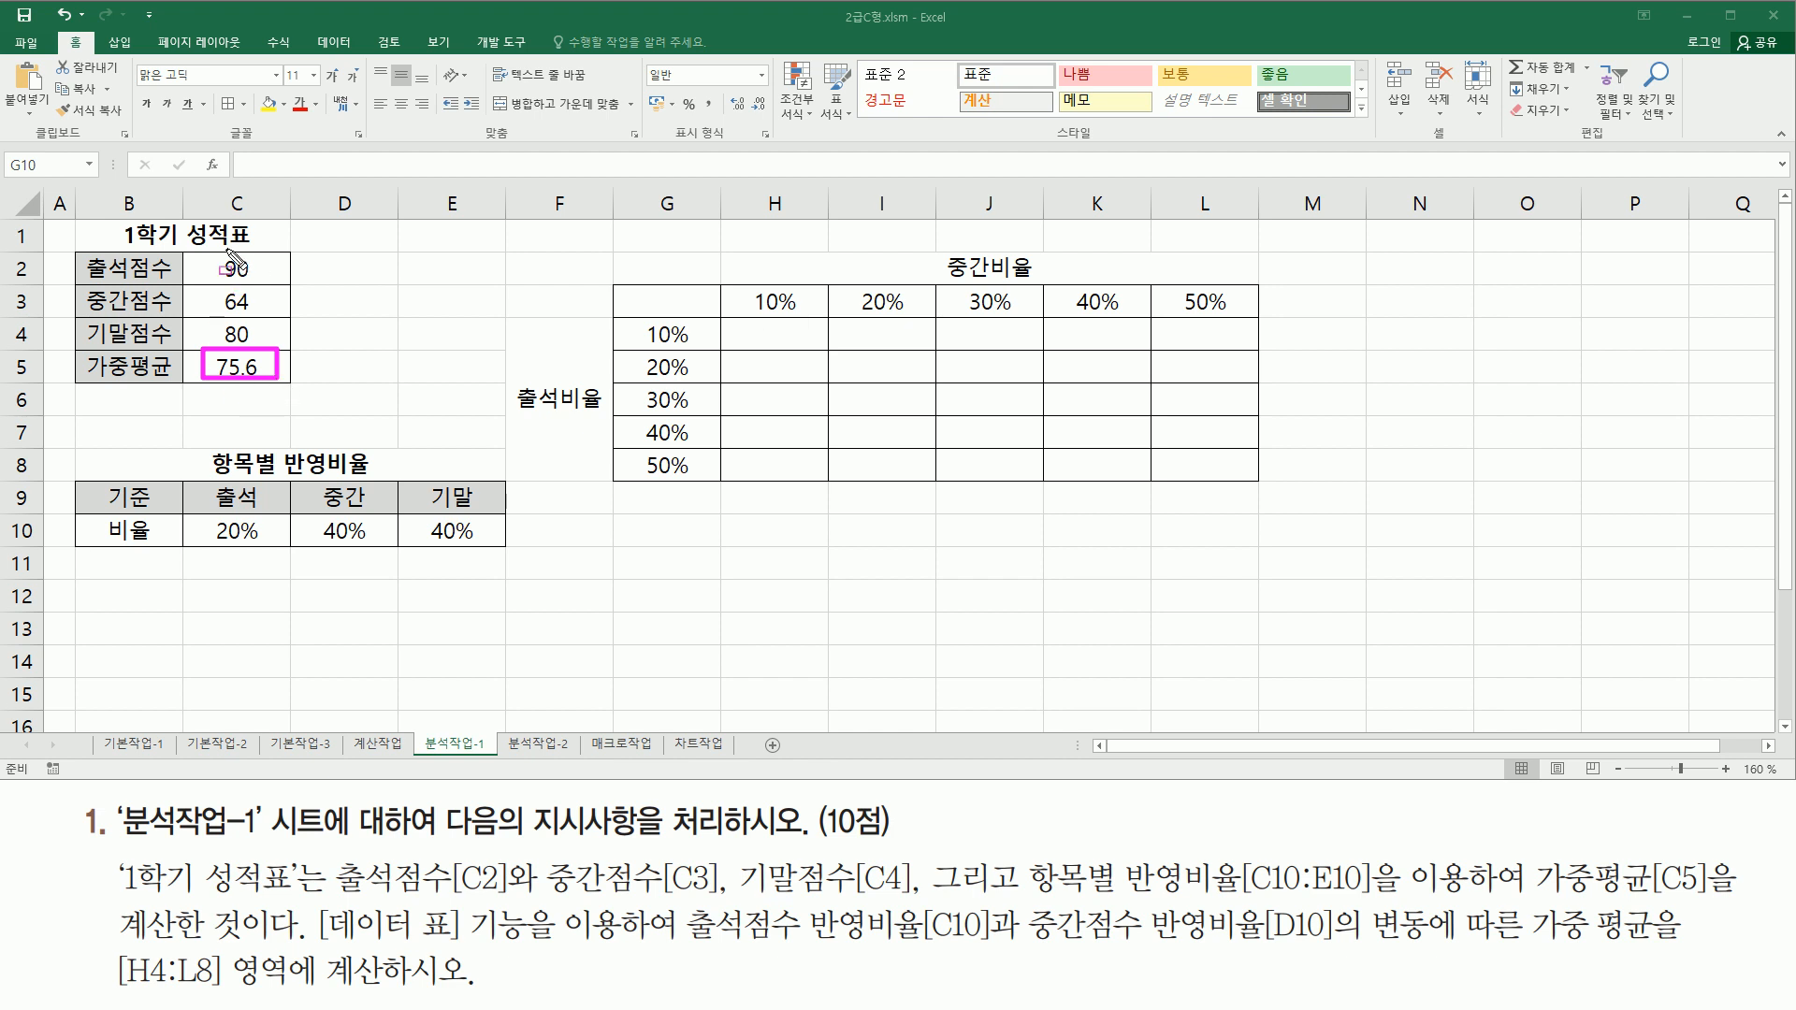
pyautogui.moveTo(224, 251)
pyautogui.mouseDown()
pyautogui.moveTo(225, 323)
pyautogui.moveTo(249, 309)
pyautogui.moveTo(262, 340)
pyautogui.mouseUp()
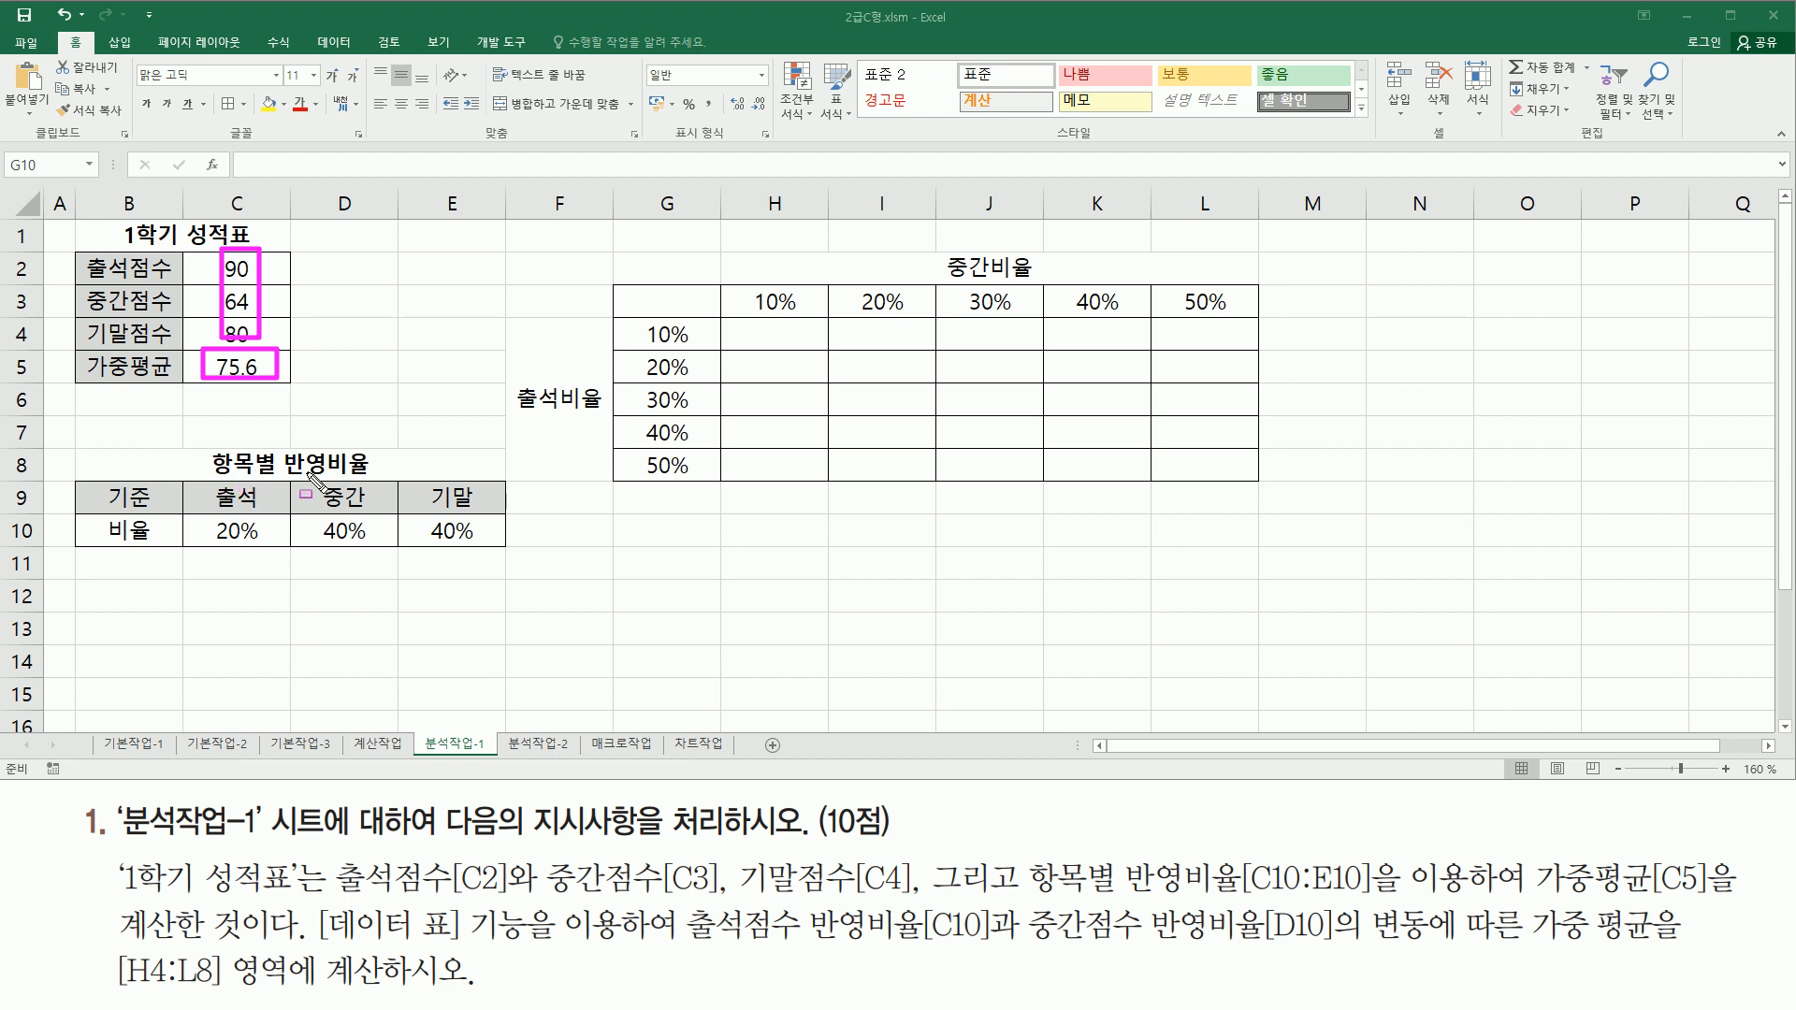
pyautogui.moveTo(203, 518)
pyautogui.mouseDown()
pyautogui.moveTo(294, 550)
pyautogui.moveTo(493, 551)
pyautogui.mouseUp()
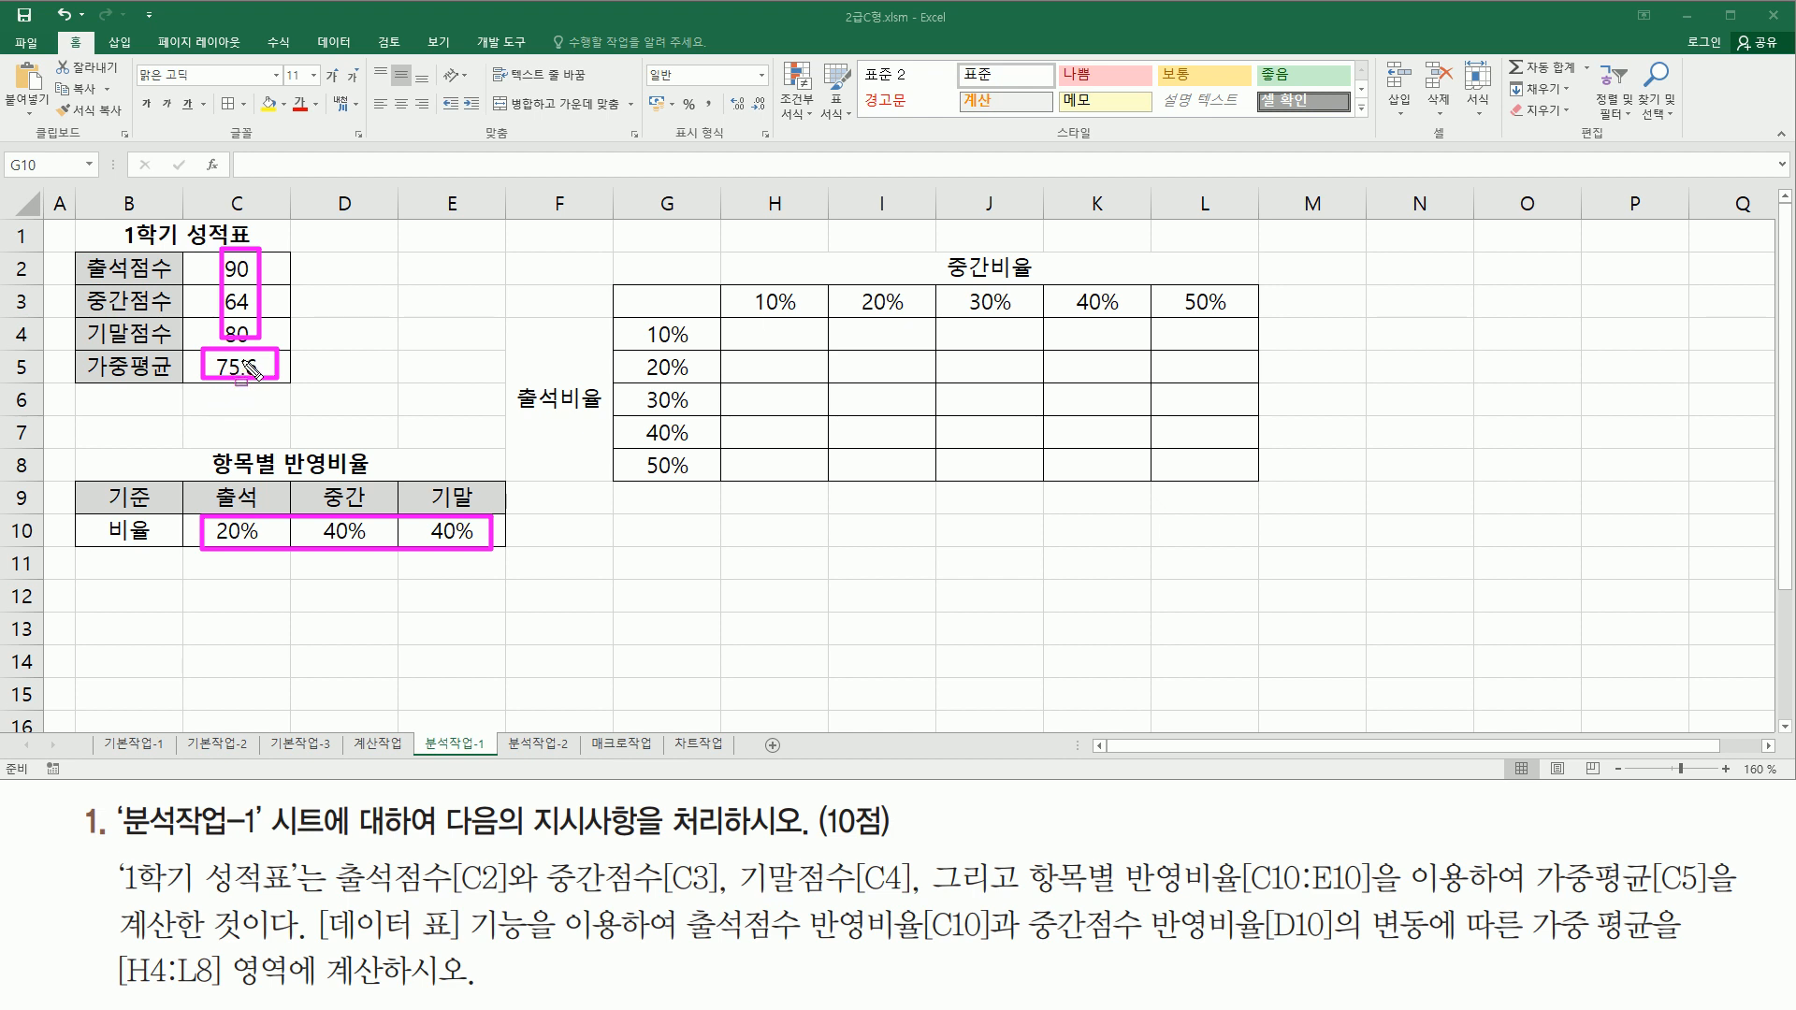
pyautogui.moveTo(327, 945); pyautogui.dragTo(533, 946)
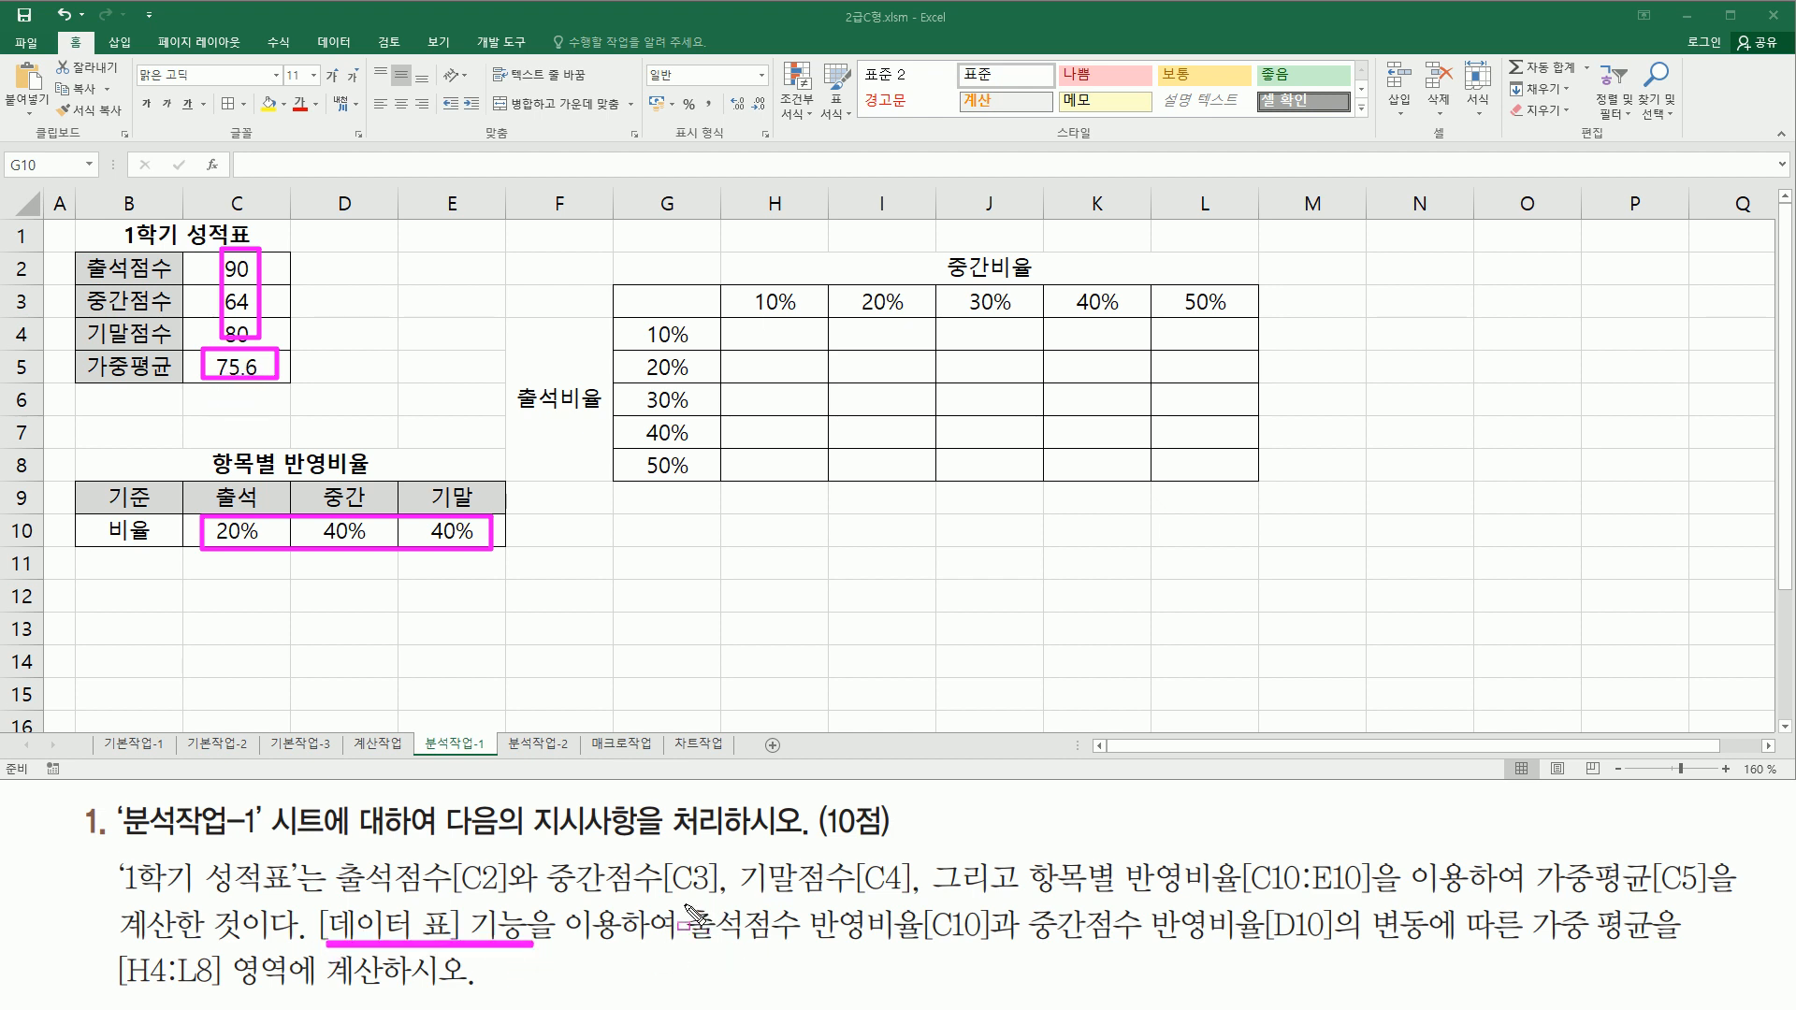
pyautogui.moveTo(683, 904)
pyautogui.mouseDown()
pyautogui.moveTo(845, 948)
pyautogui.moveTo(1244, 968)
pyautogui.moveTo(1345, 948)
pyautogui.mouseUp()
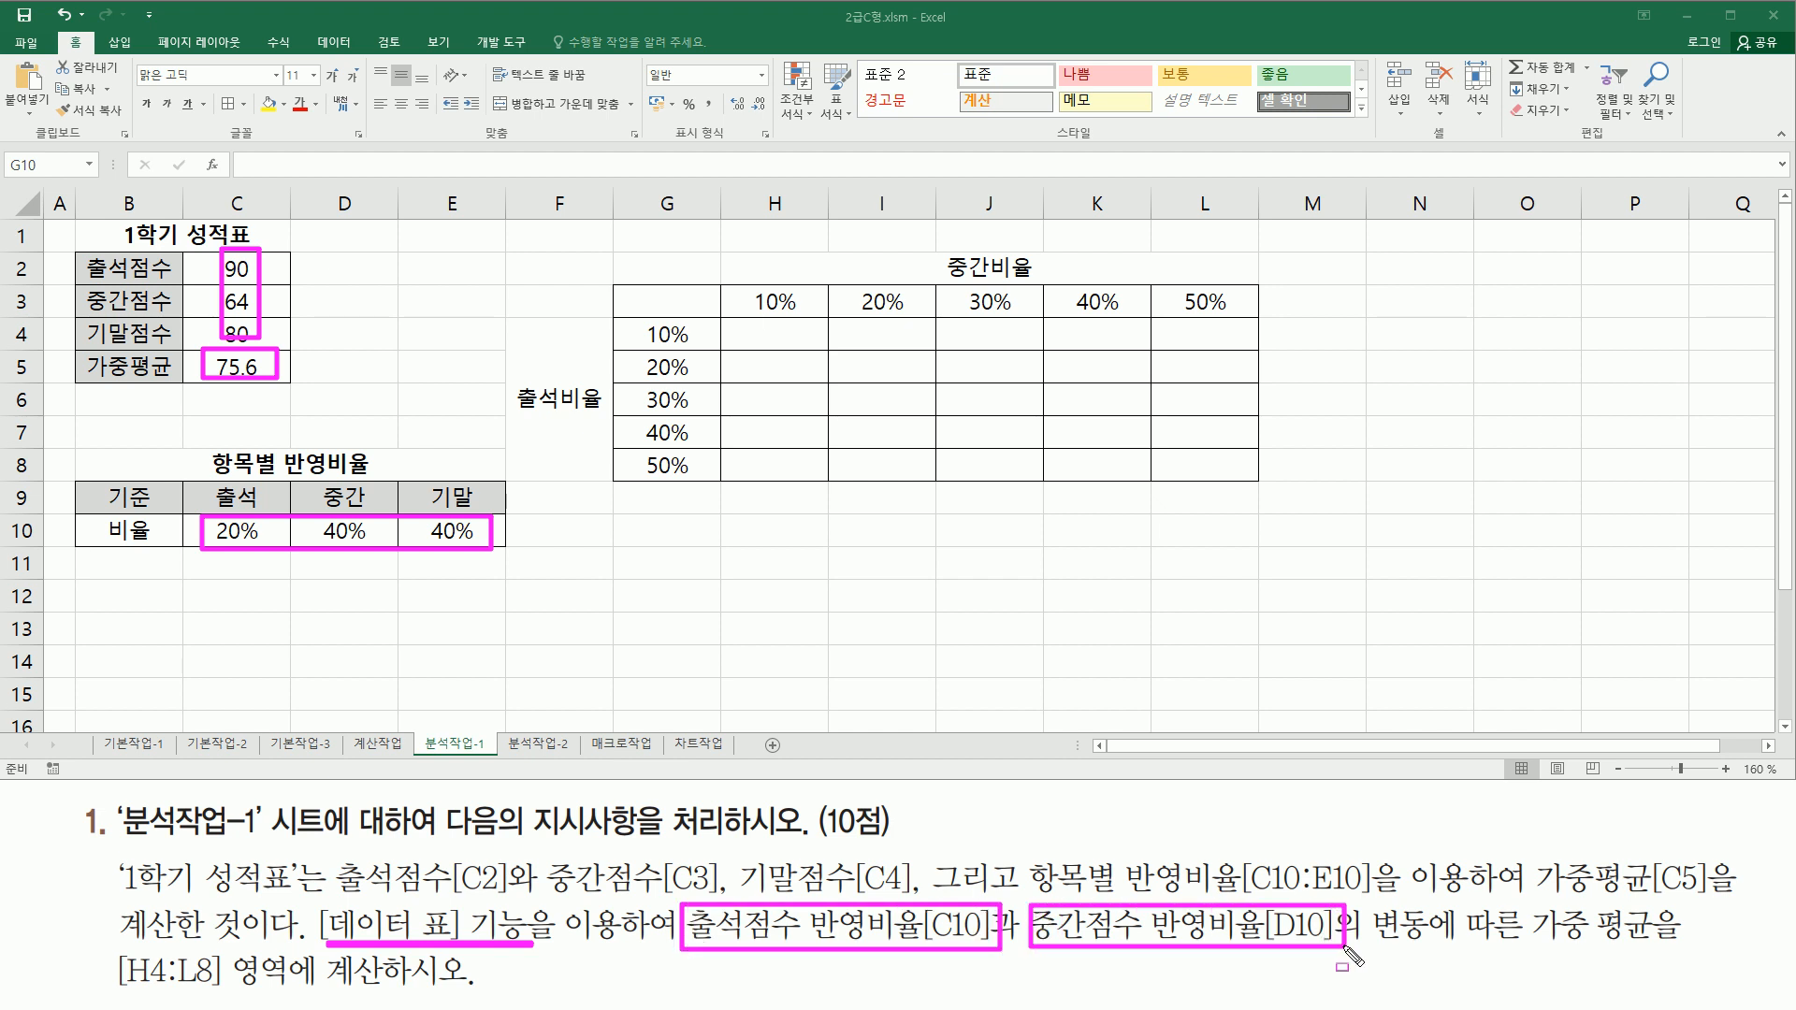
pyautogui.moveTo(739, 312); pyautogui.dragTo(1238, 317)
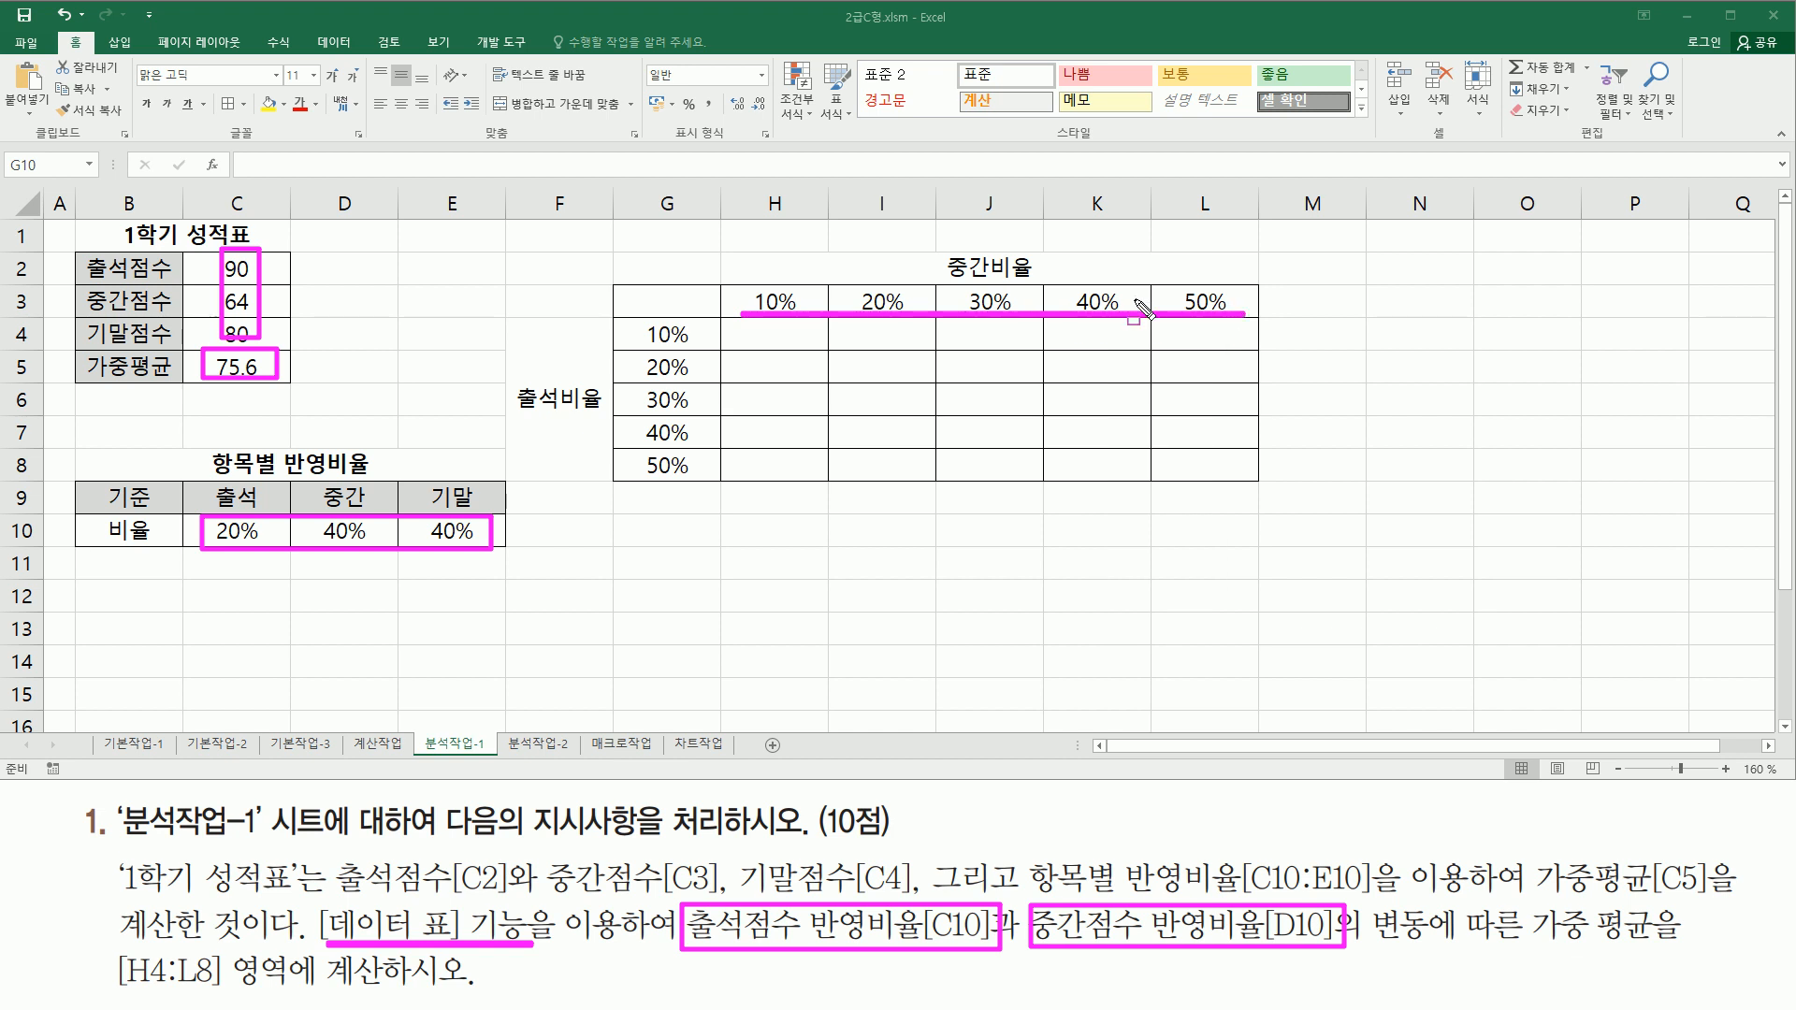
pyautogui.moveTo(634, 310); pyautogui.dragTo(695, 491)
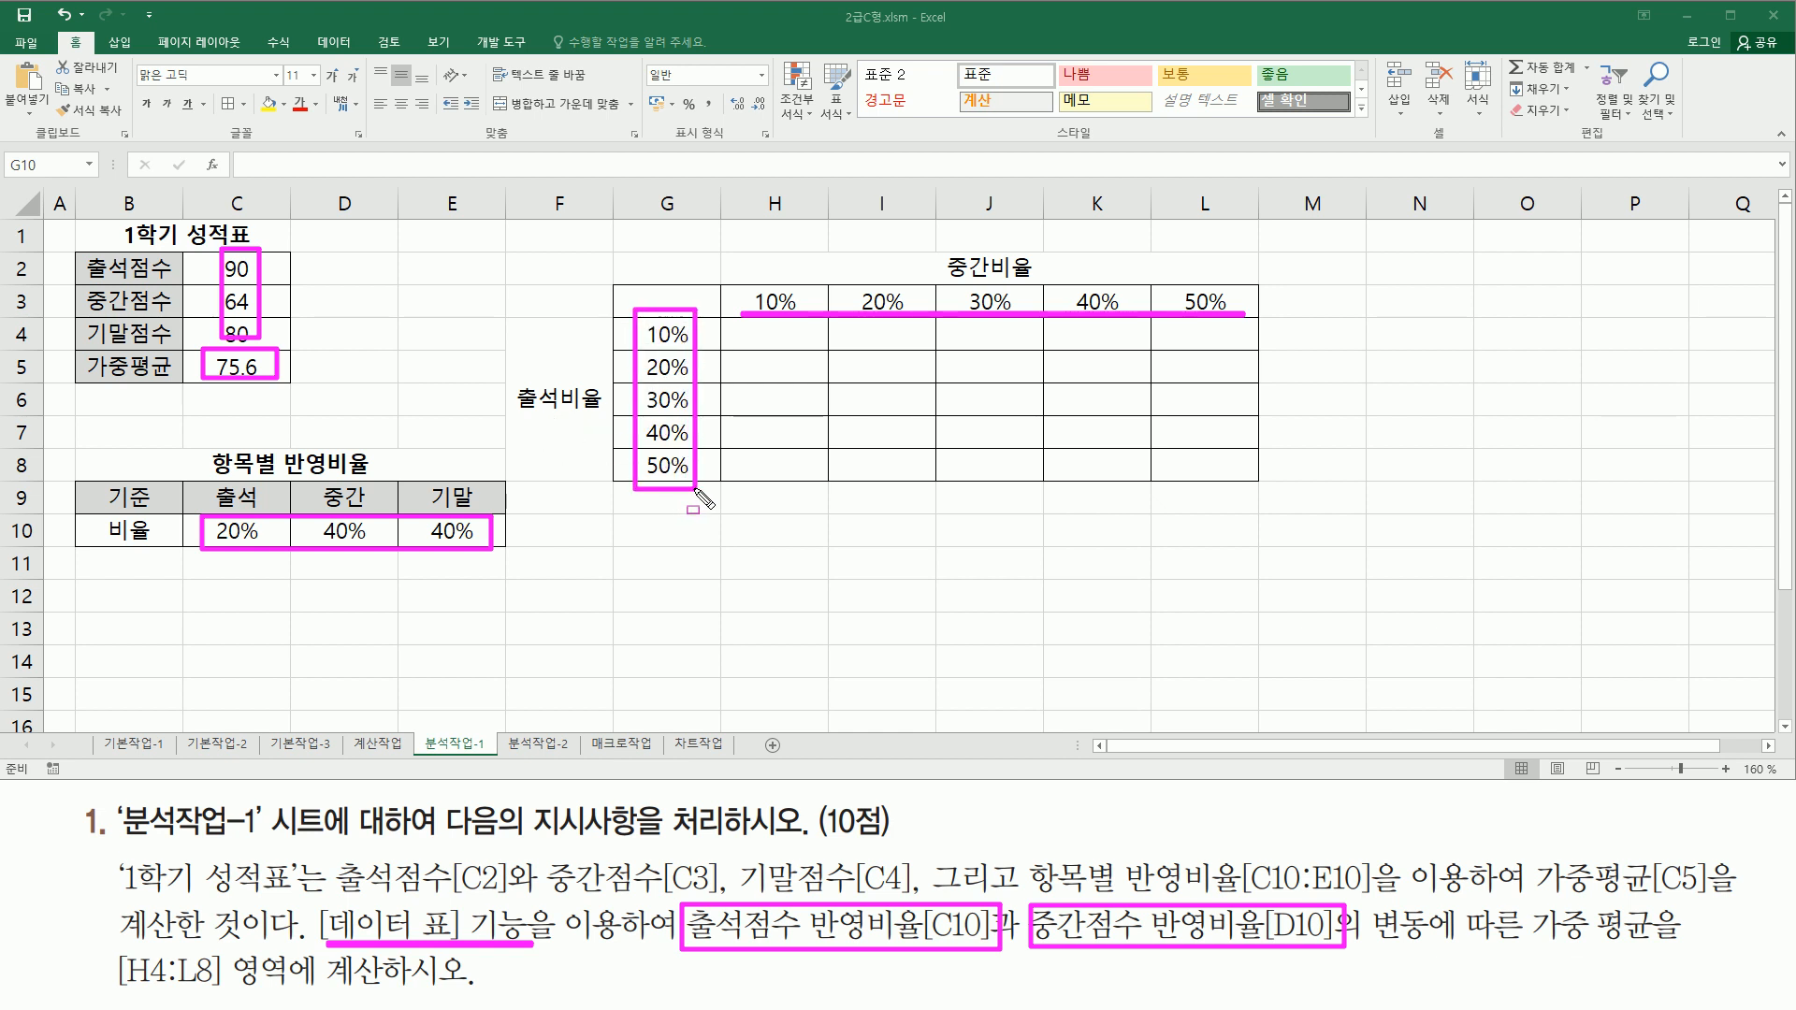
pyautogui.moveTo(753, 329)
pyautogui.mouseDown()
pyautogui.moveTo(853, 435)
pyautogui.moveTo(1238, 475)
pyautogui.mouseUp()
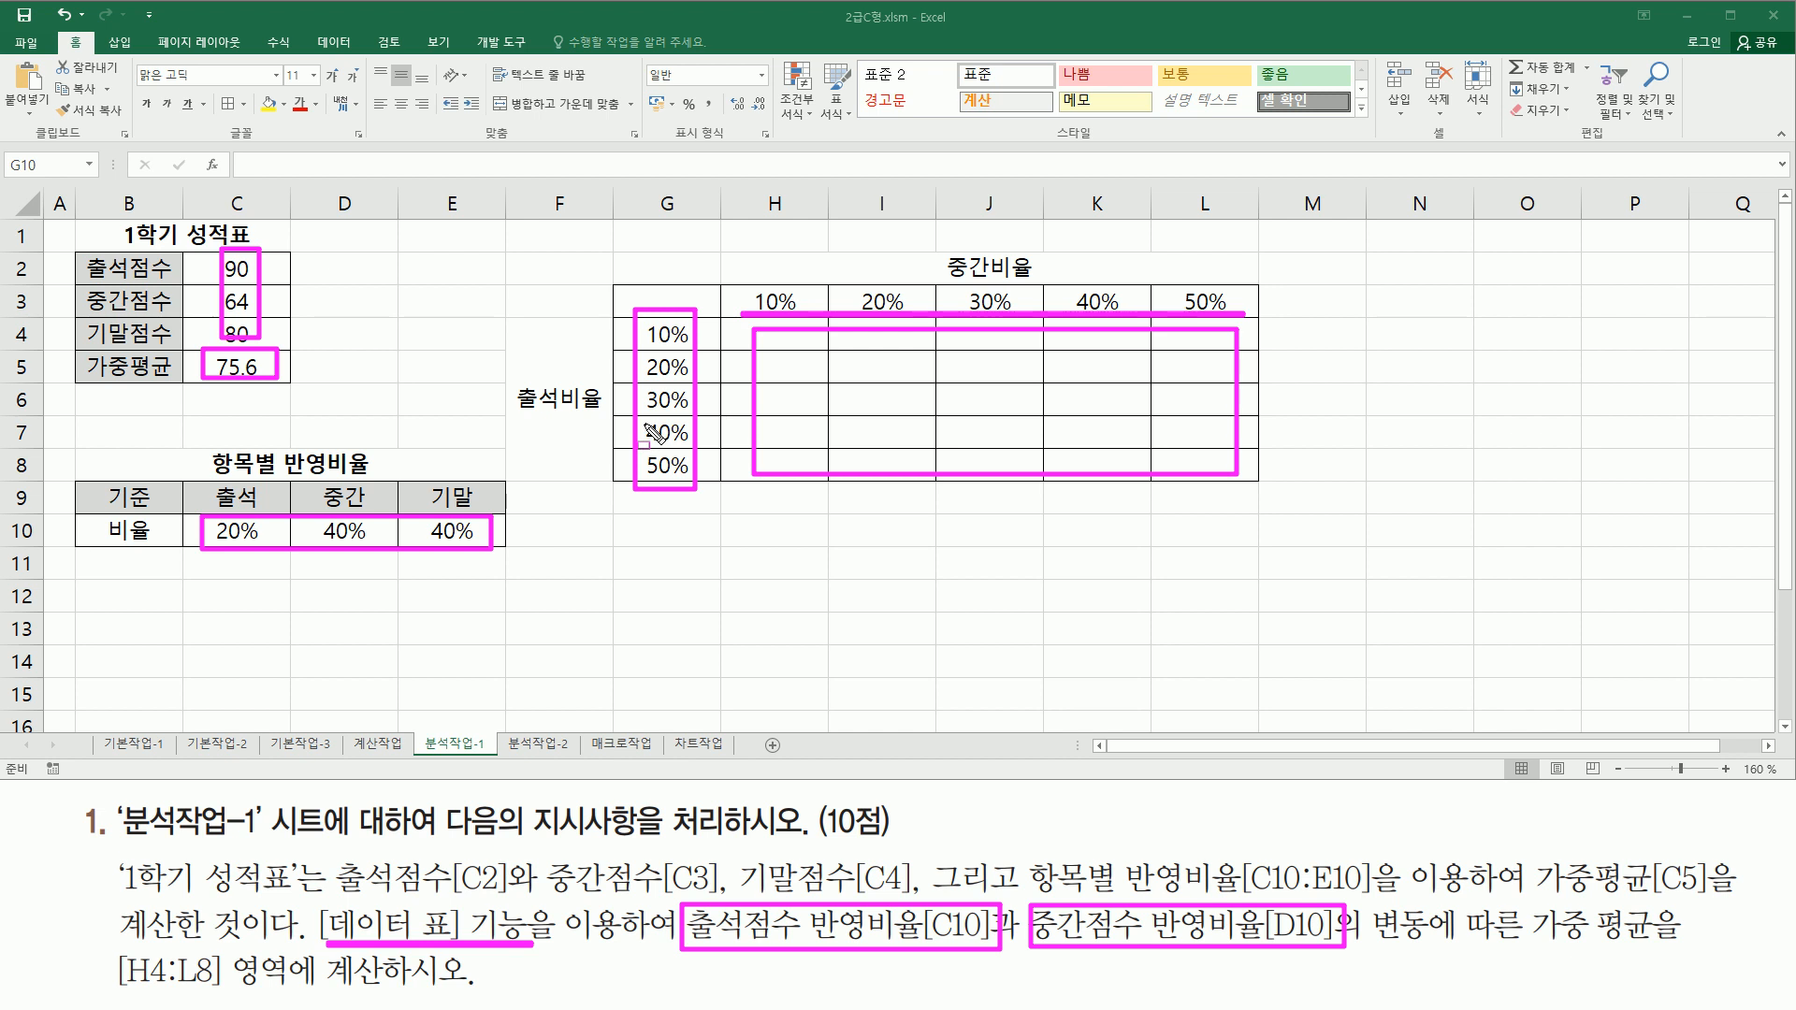
pyautogui.press('Escape')
pyautogui.moveTo(733, 326)
pyautogui.mouseDown()
pyautogui.moveTo(742, 353)
pyautogui.moveTo(1235, 471)
pyautogui.mouseUp()
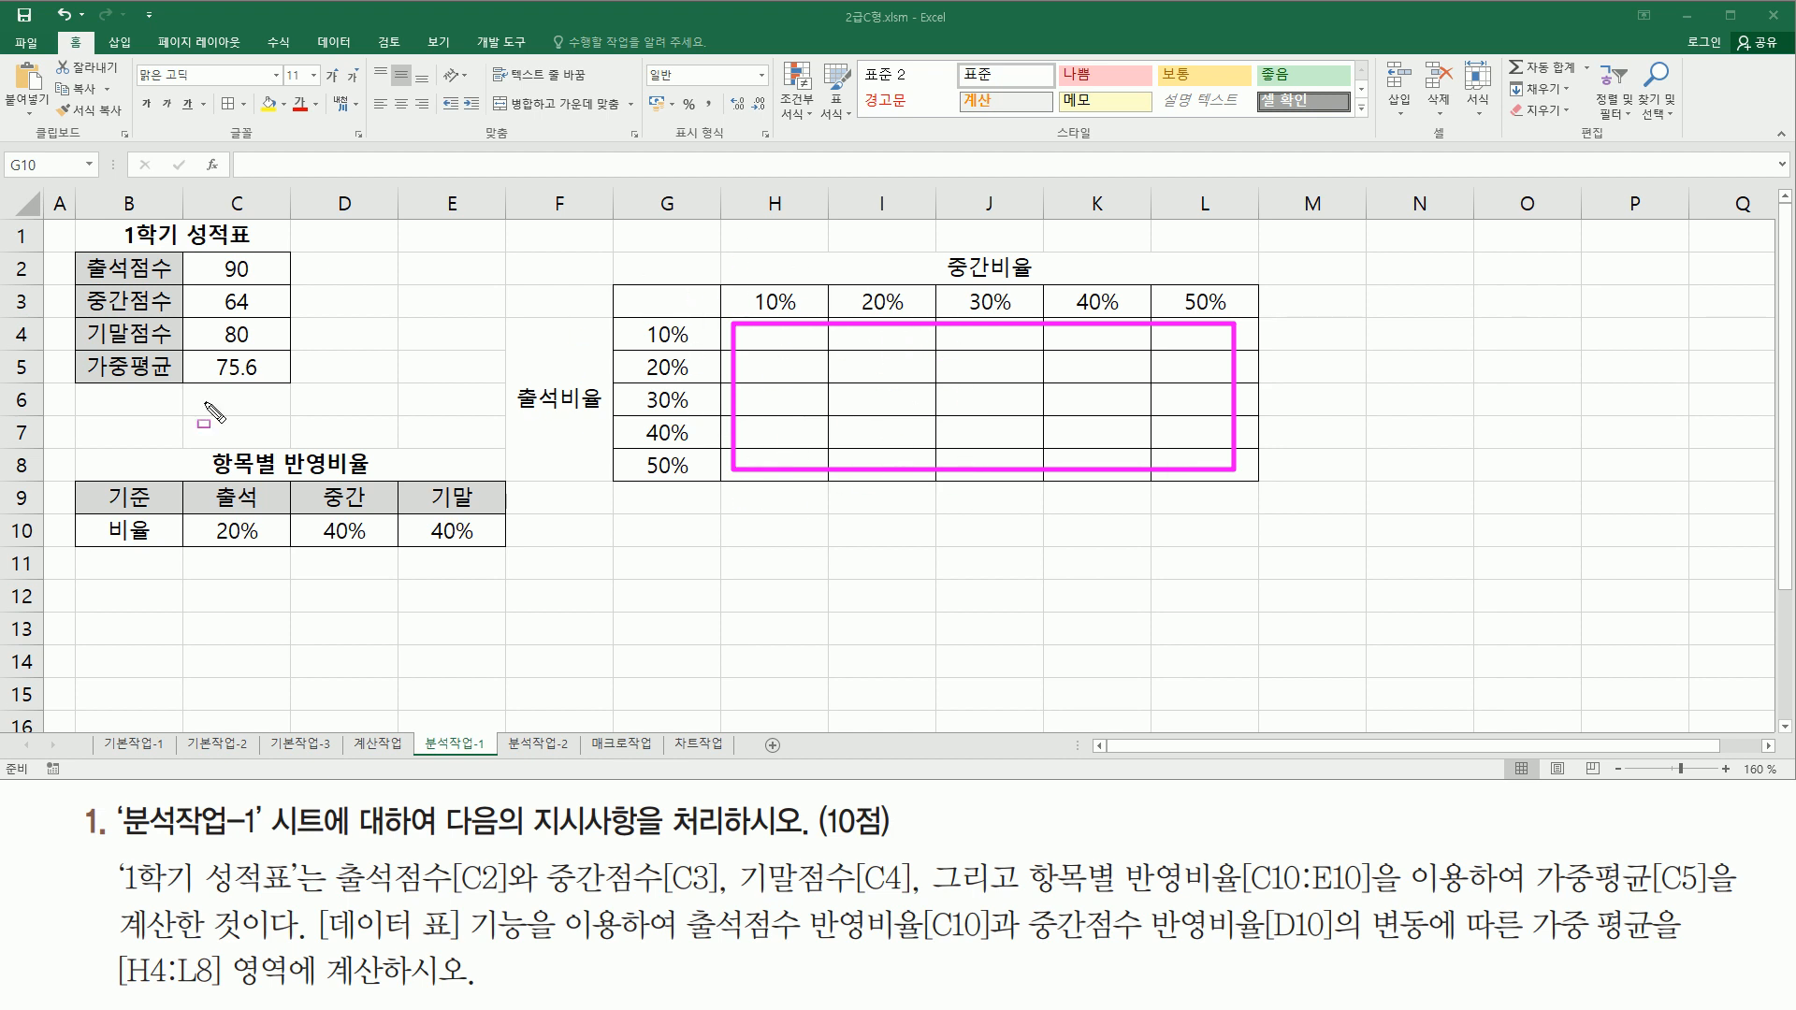
pyautogui.moveTo(199, 350); pyautogui.dragTo(285, 385)
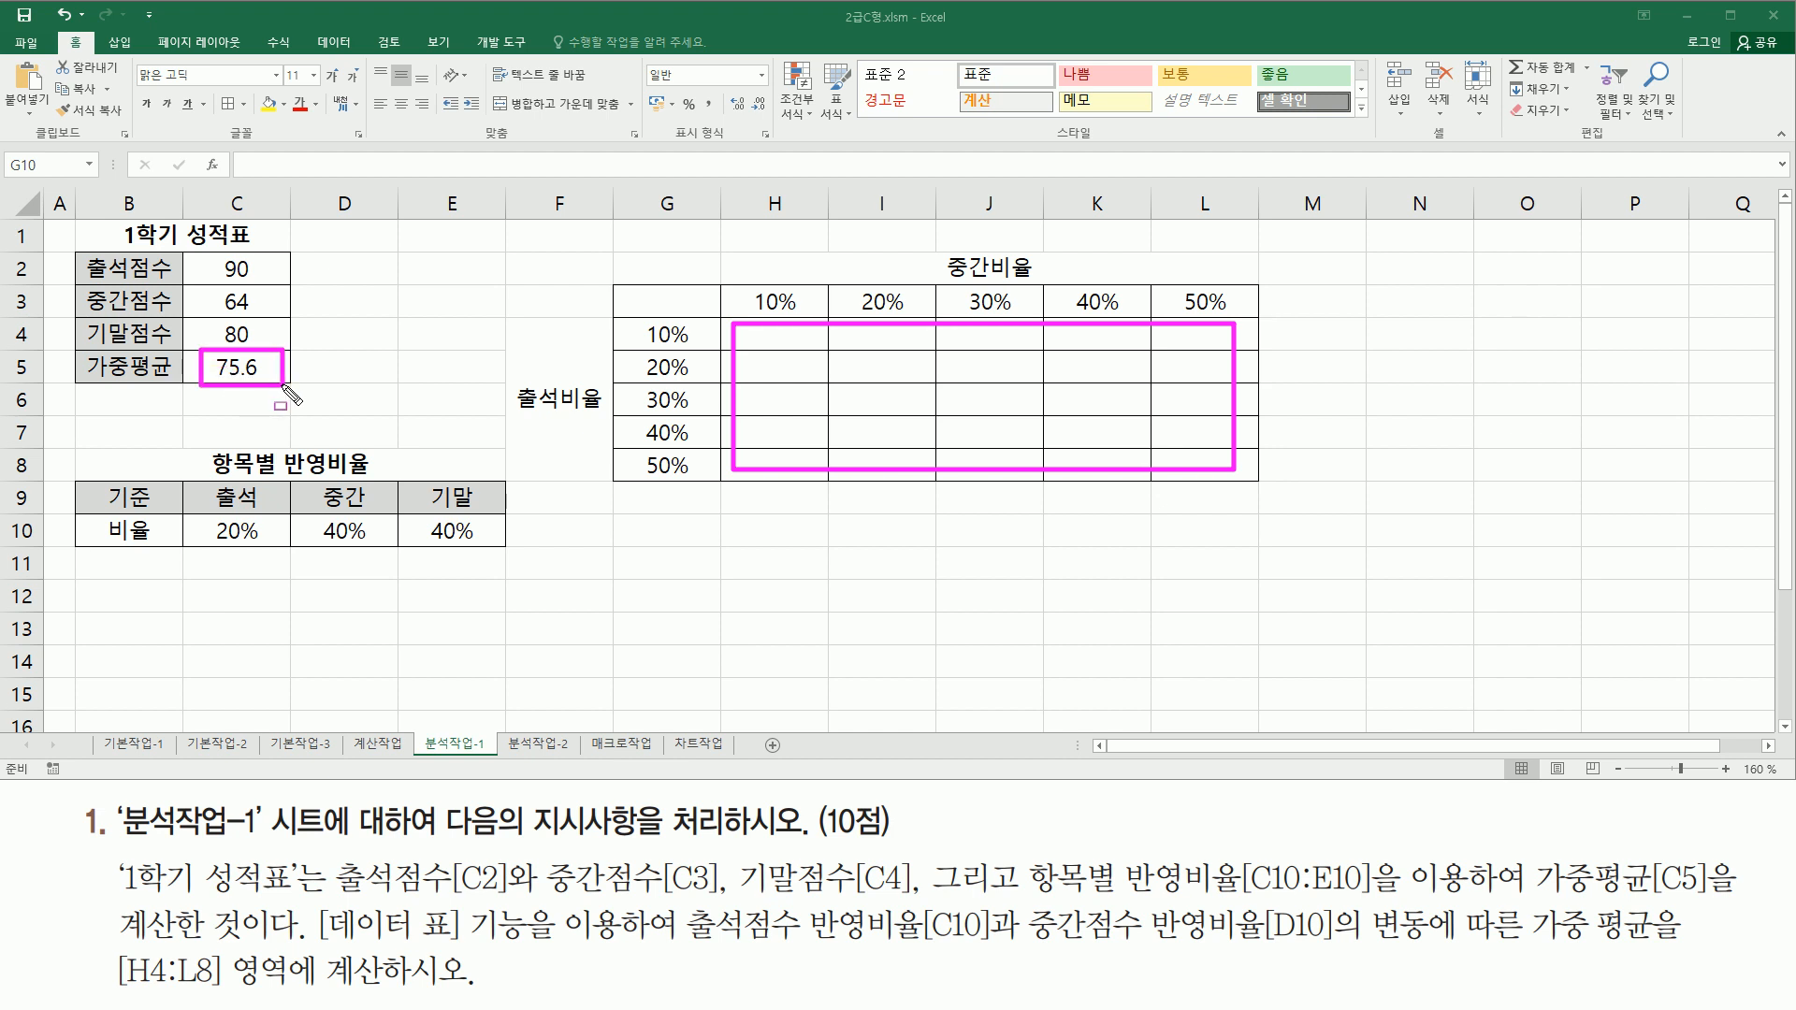
pyautogui.press('Escape')
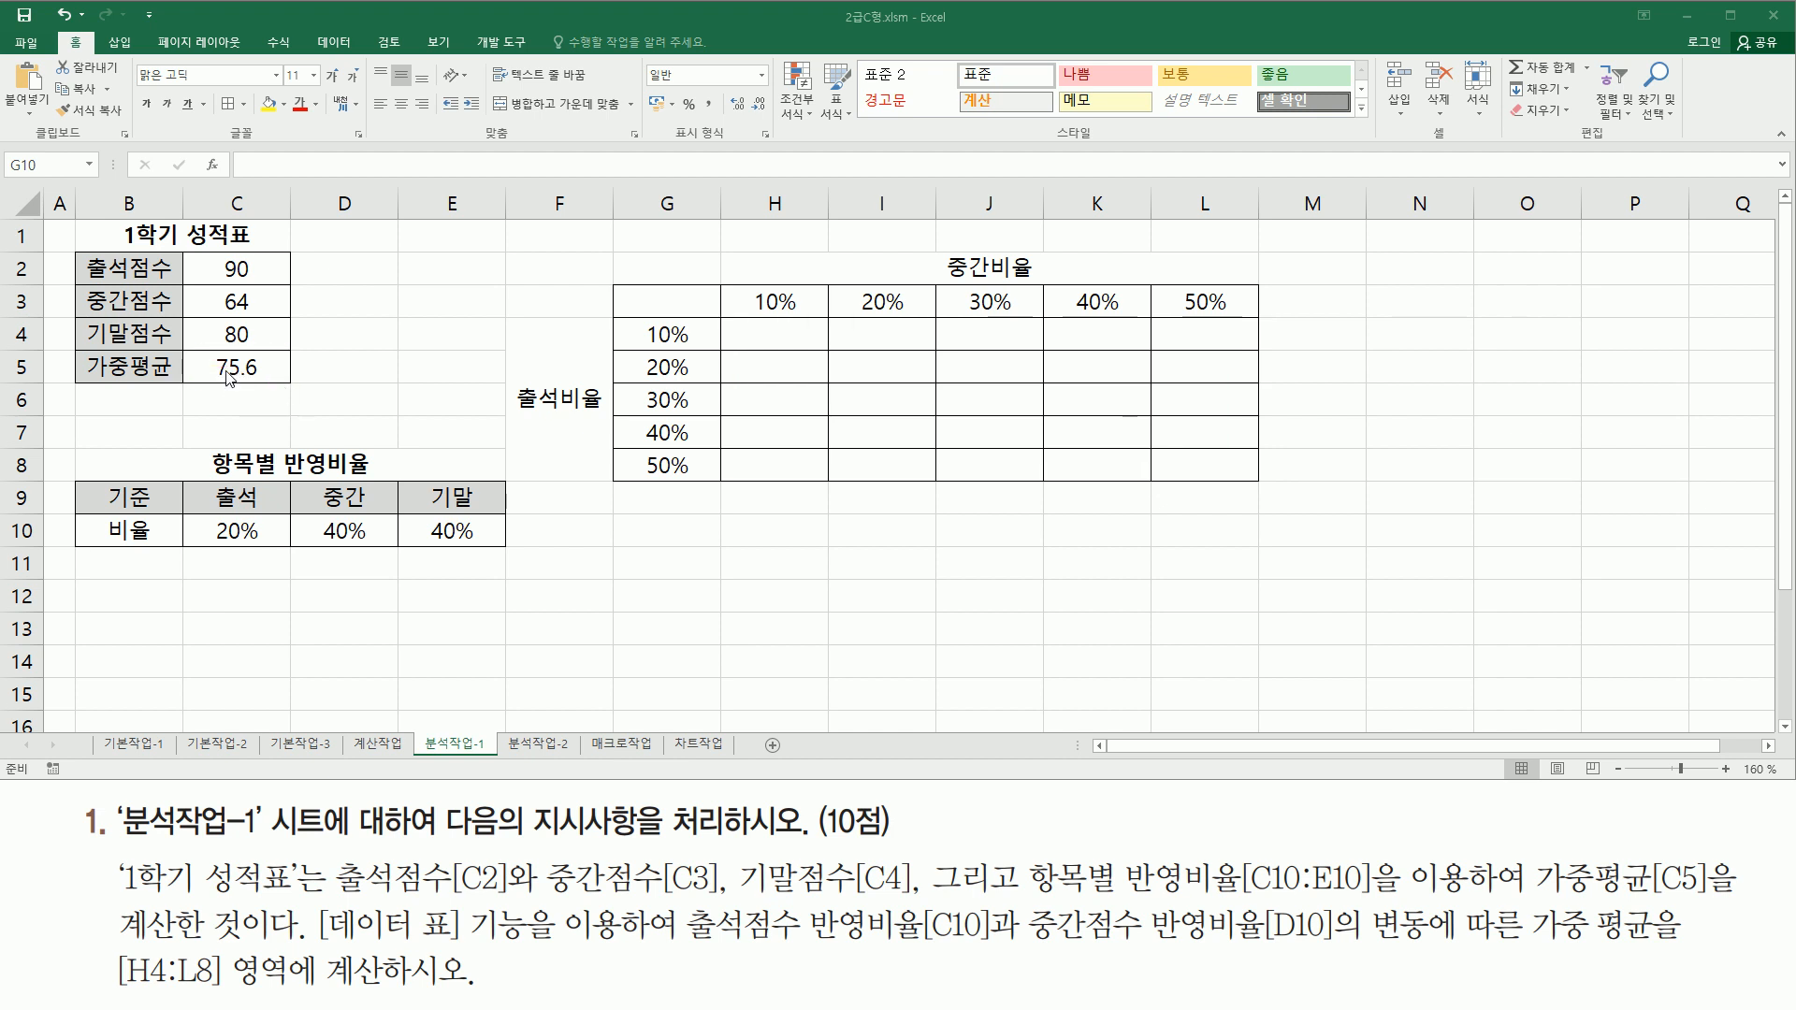
# Copy the weighted-average formula text from cell C5 and cancel the stray reference to G3.
pyautogui.click(243, 370)
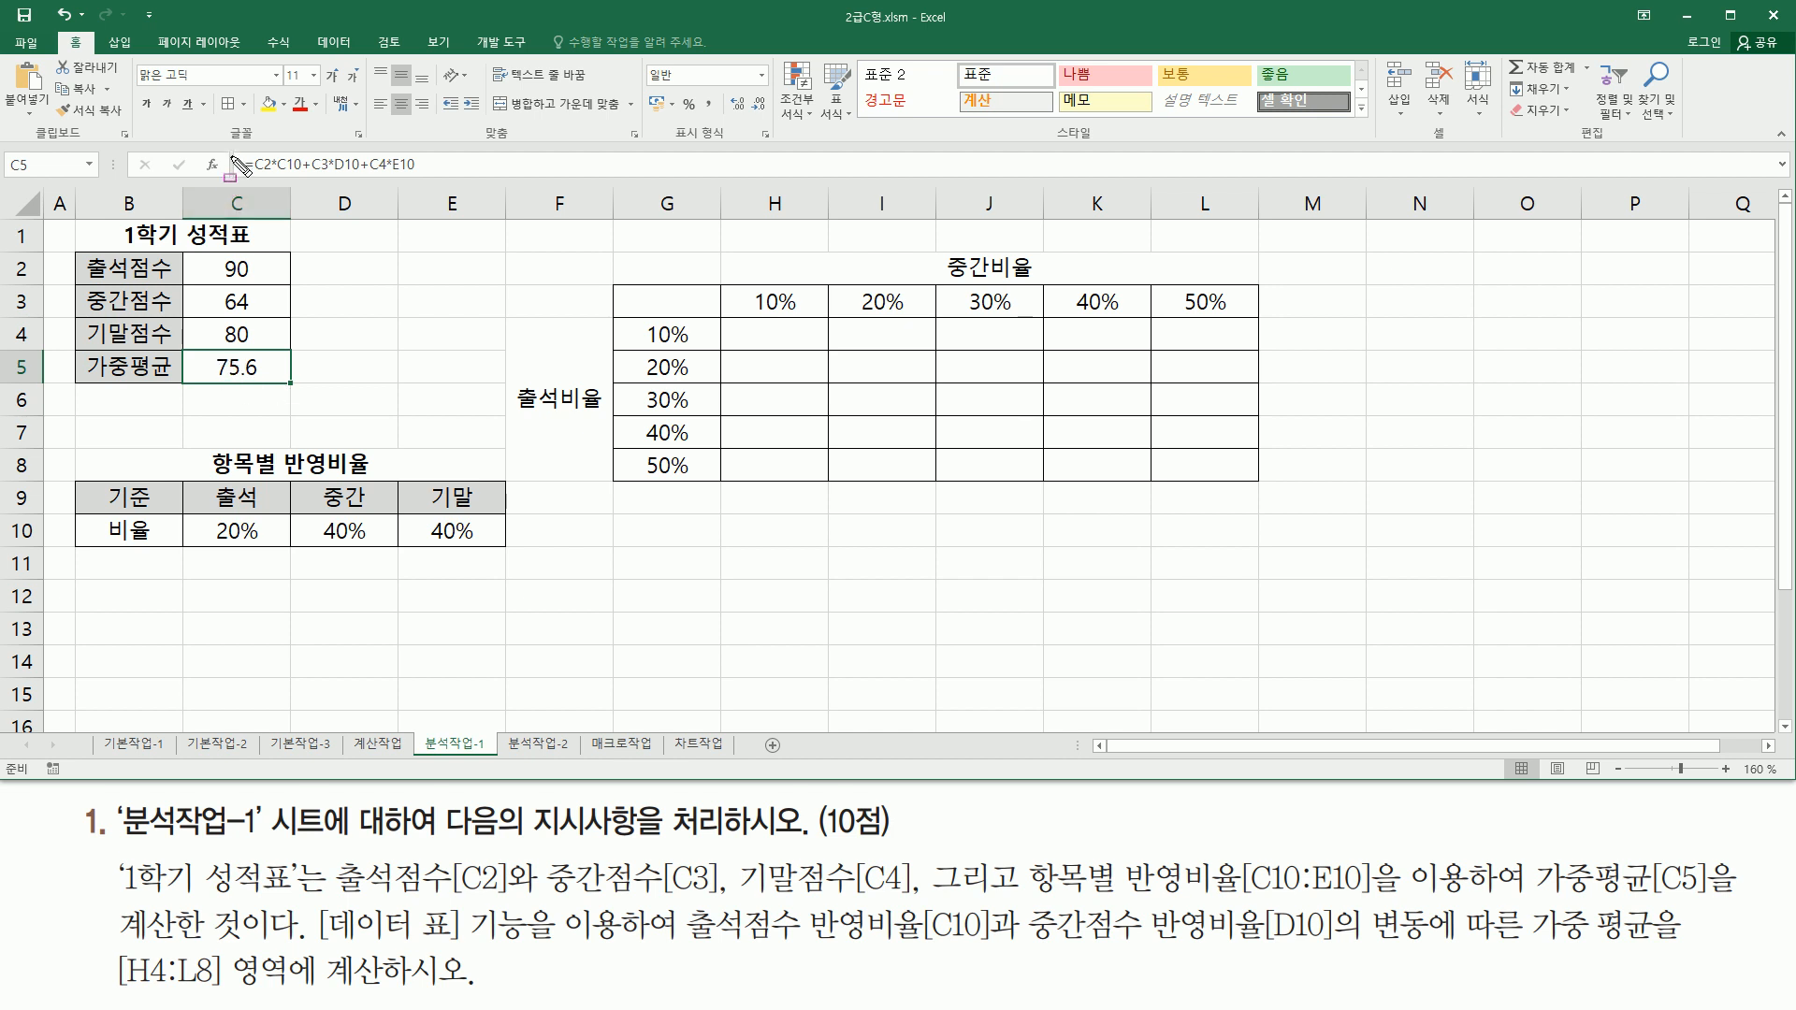
pyautogui.moveTo(233, 147)
pyautogui.mouseDown()
pyautogui.moveTo(477, 184)
pyautogui.moveTo(450, 183)
pyautogui.mouseUp()
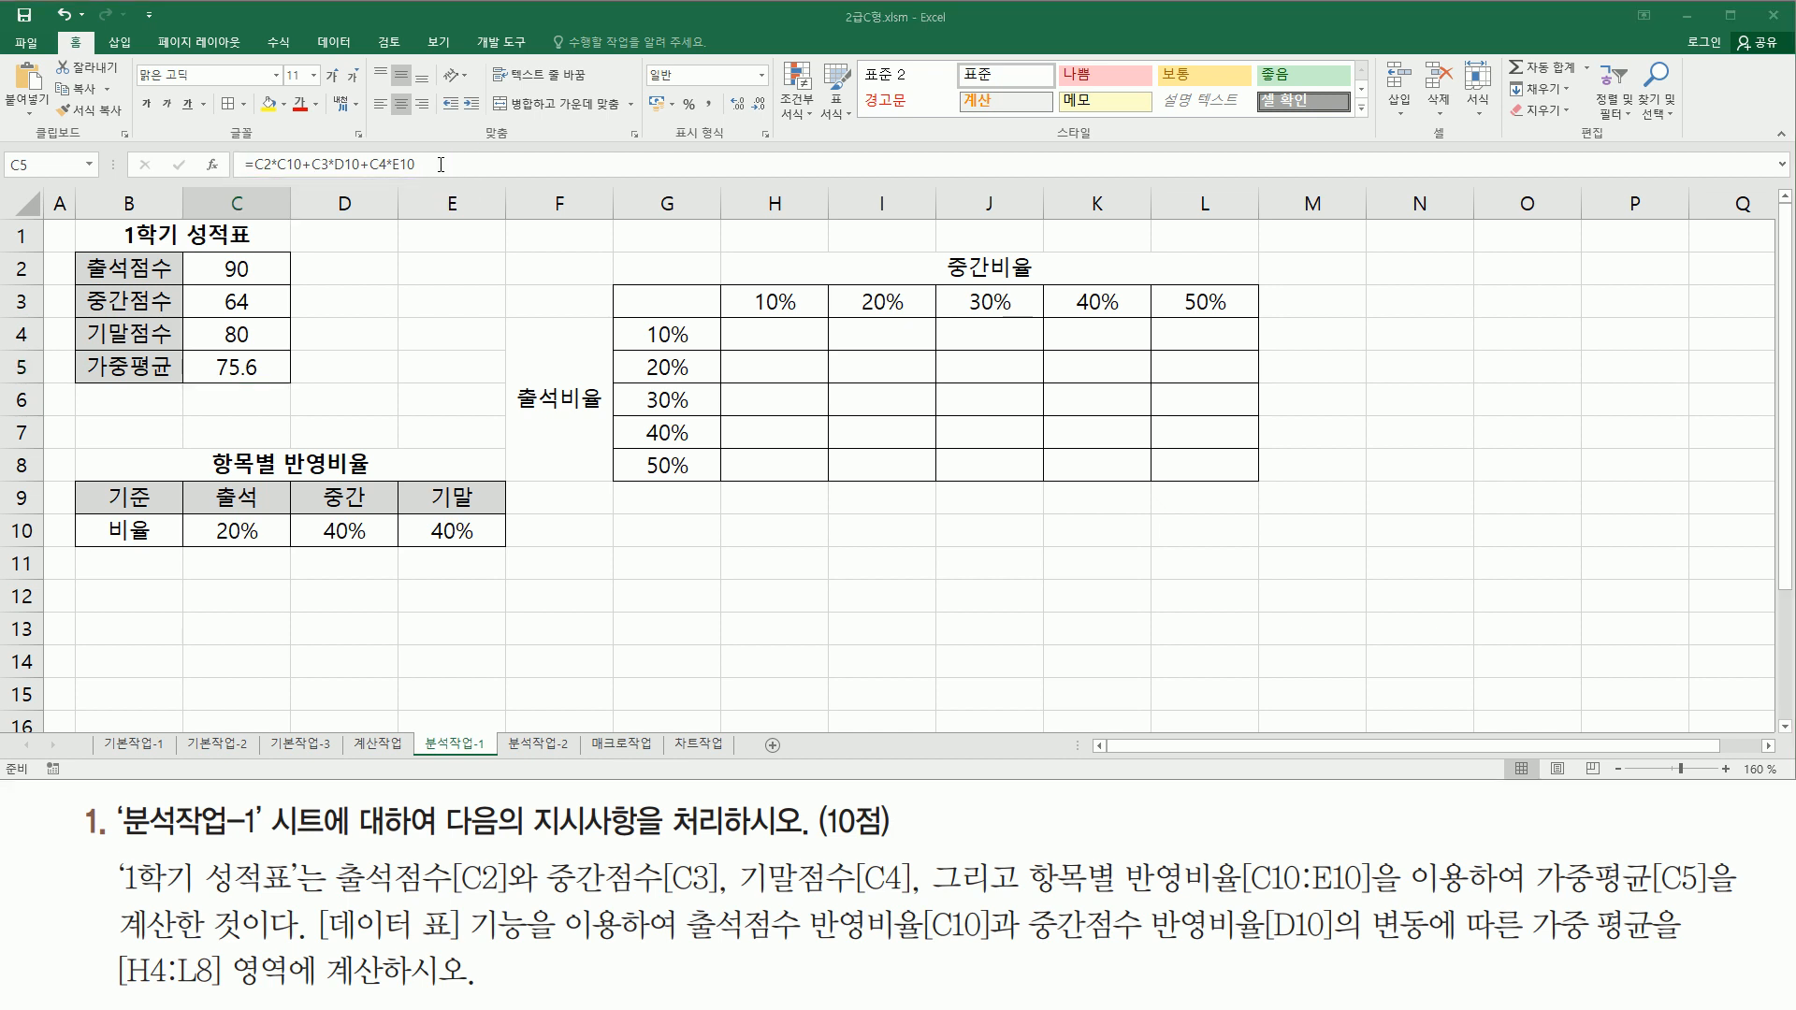
pyautogui.click(468, 164)
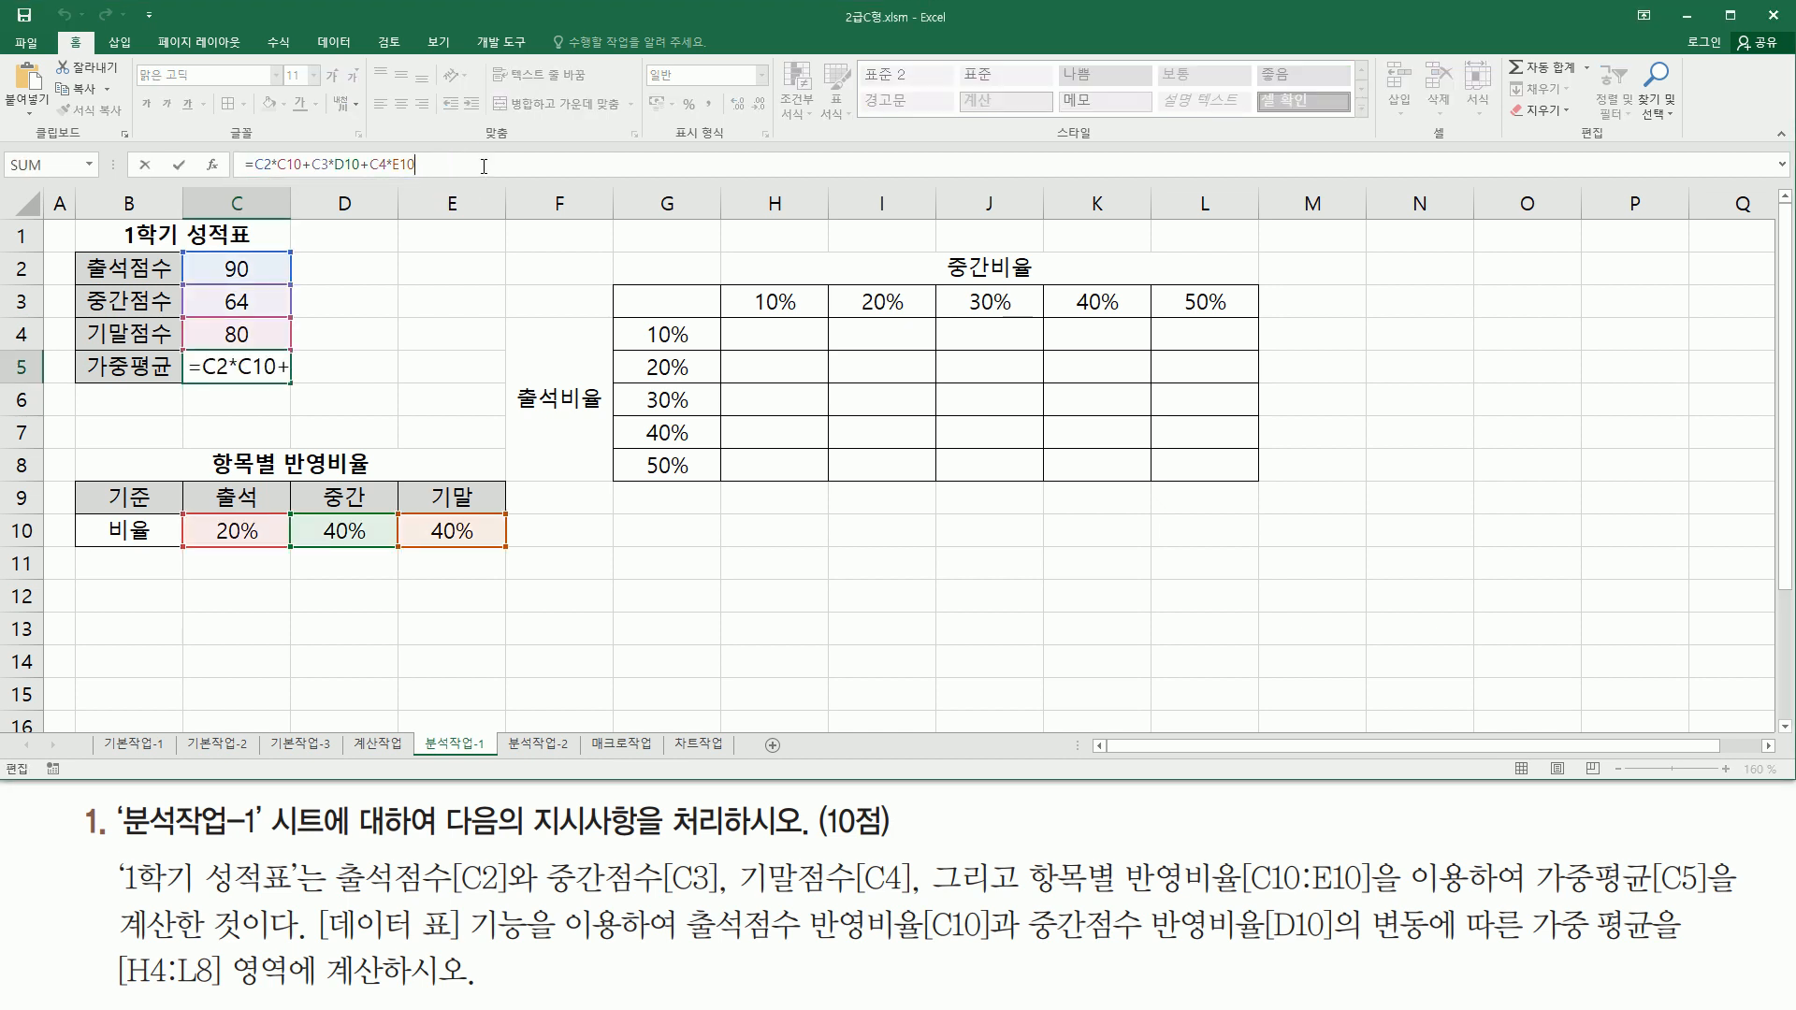
pyautogui.moveTo(483, 165); pyautogui.dragTo(177, 171)
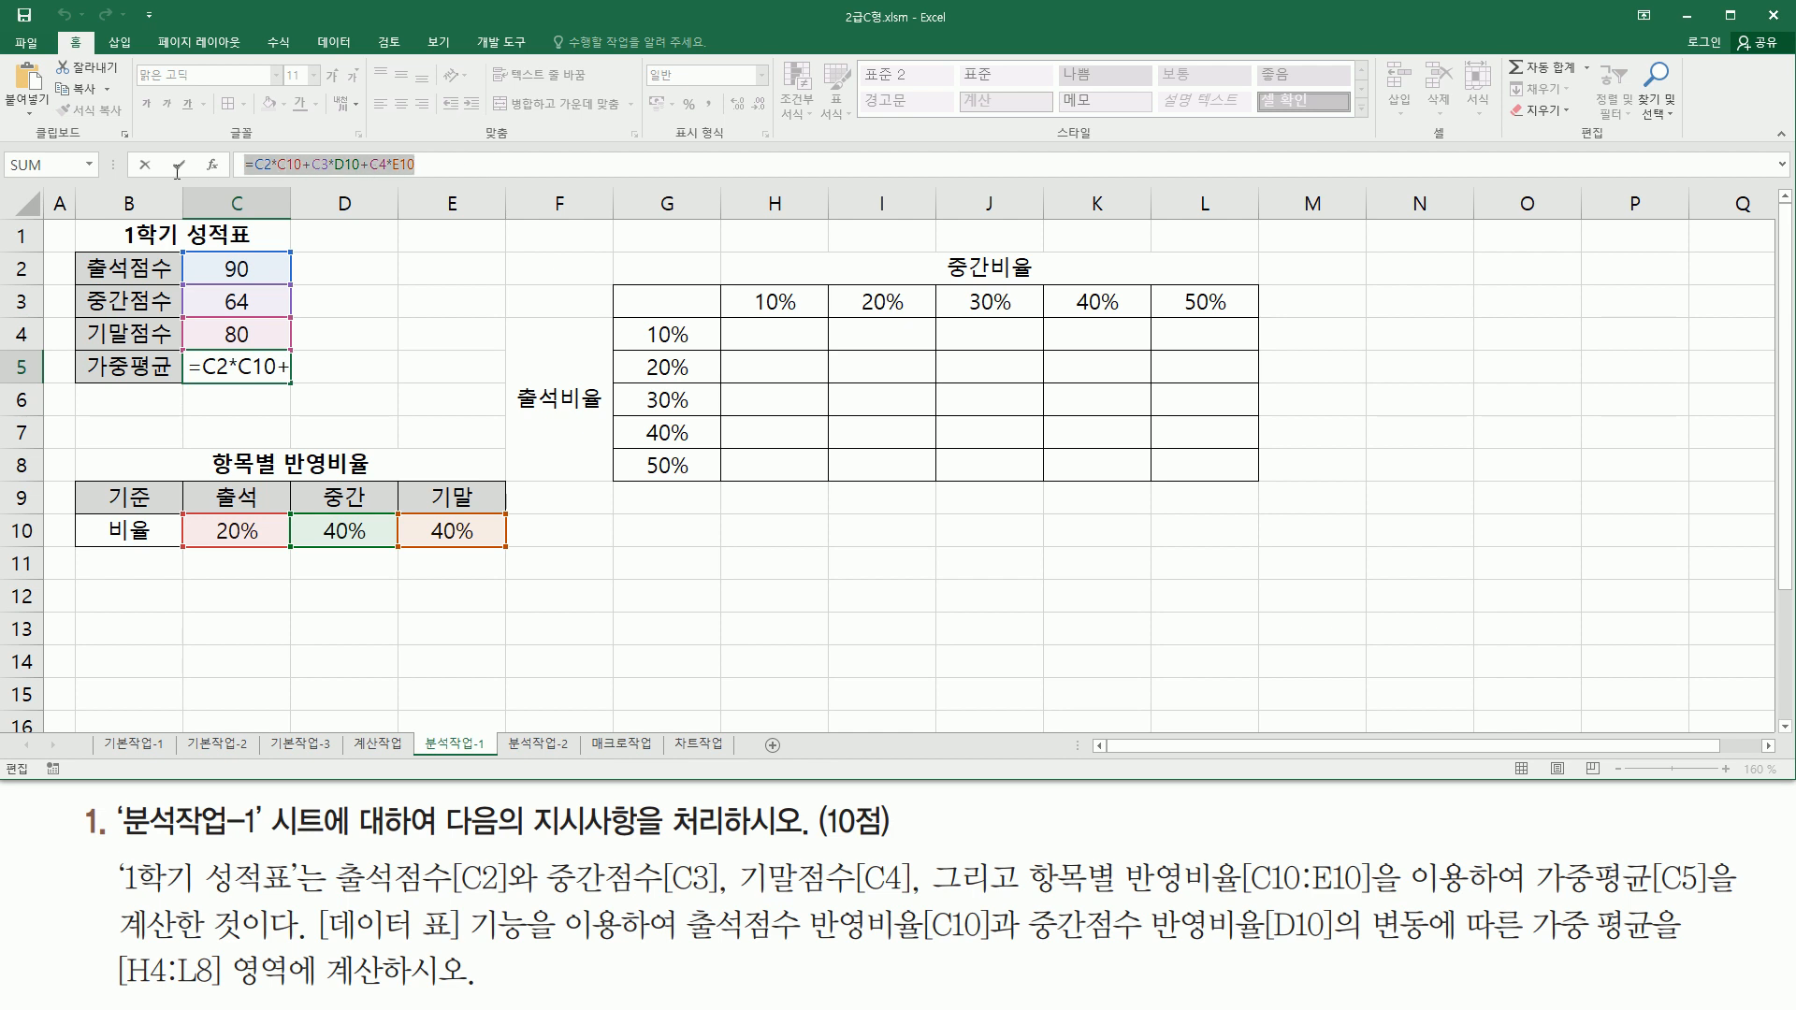
pyautogui.hotkey('ctrl', 'c')
pyautogui.click(645, 293)
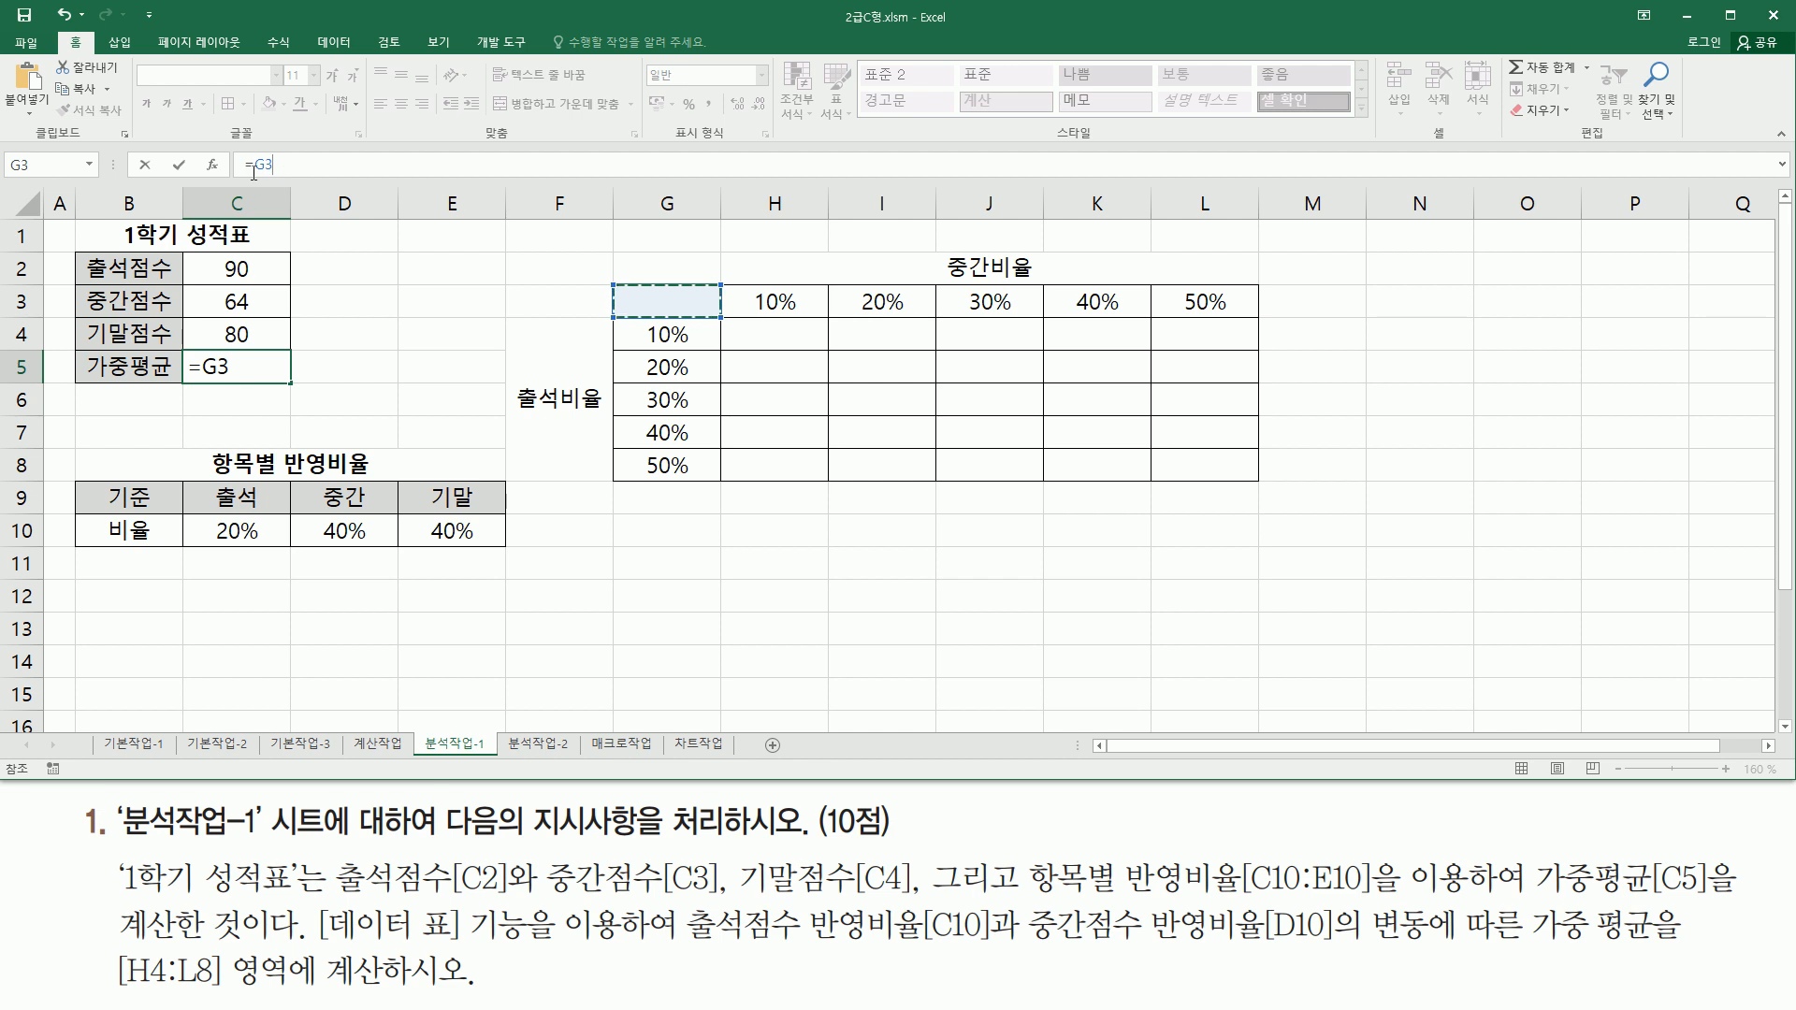
pyautogui.press('Escape')
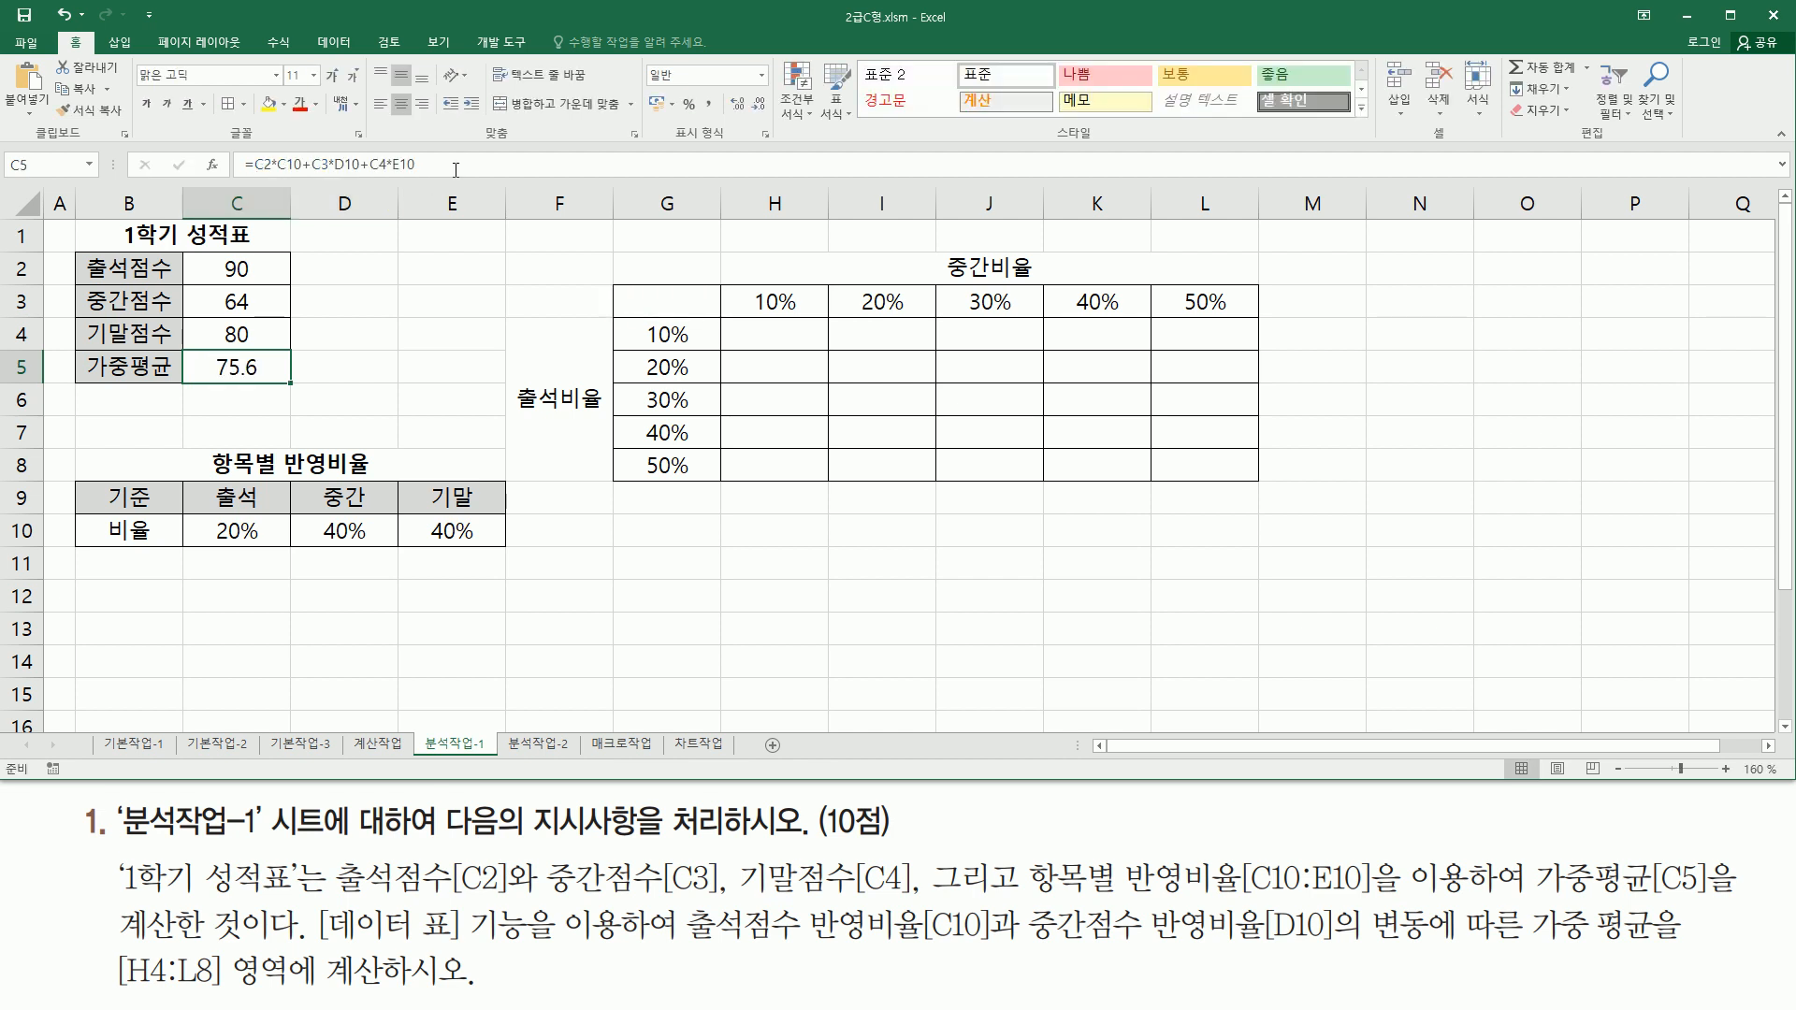
# Reselect the C5 formula text, leave the cell unchanged, and paste =C2*C10+C3*D10+C4*E10 into the table's corner cell G3.
pyautogui.click(475, 165)
pyautogui.moveTo(420, 165); pyautogui.dragTo(241, 165)
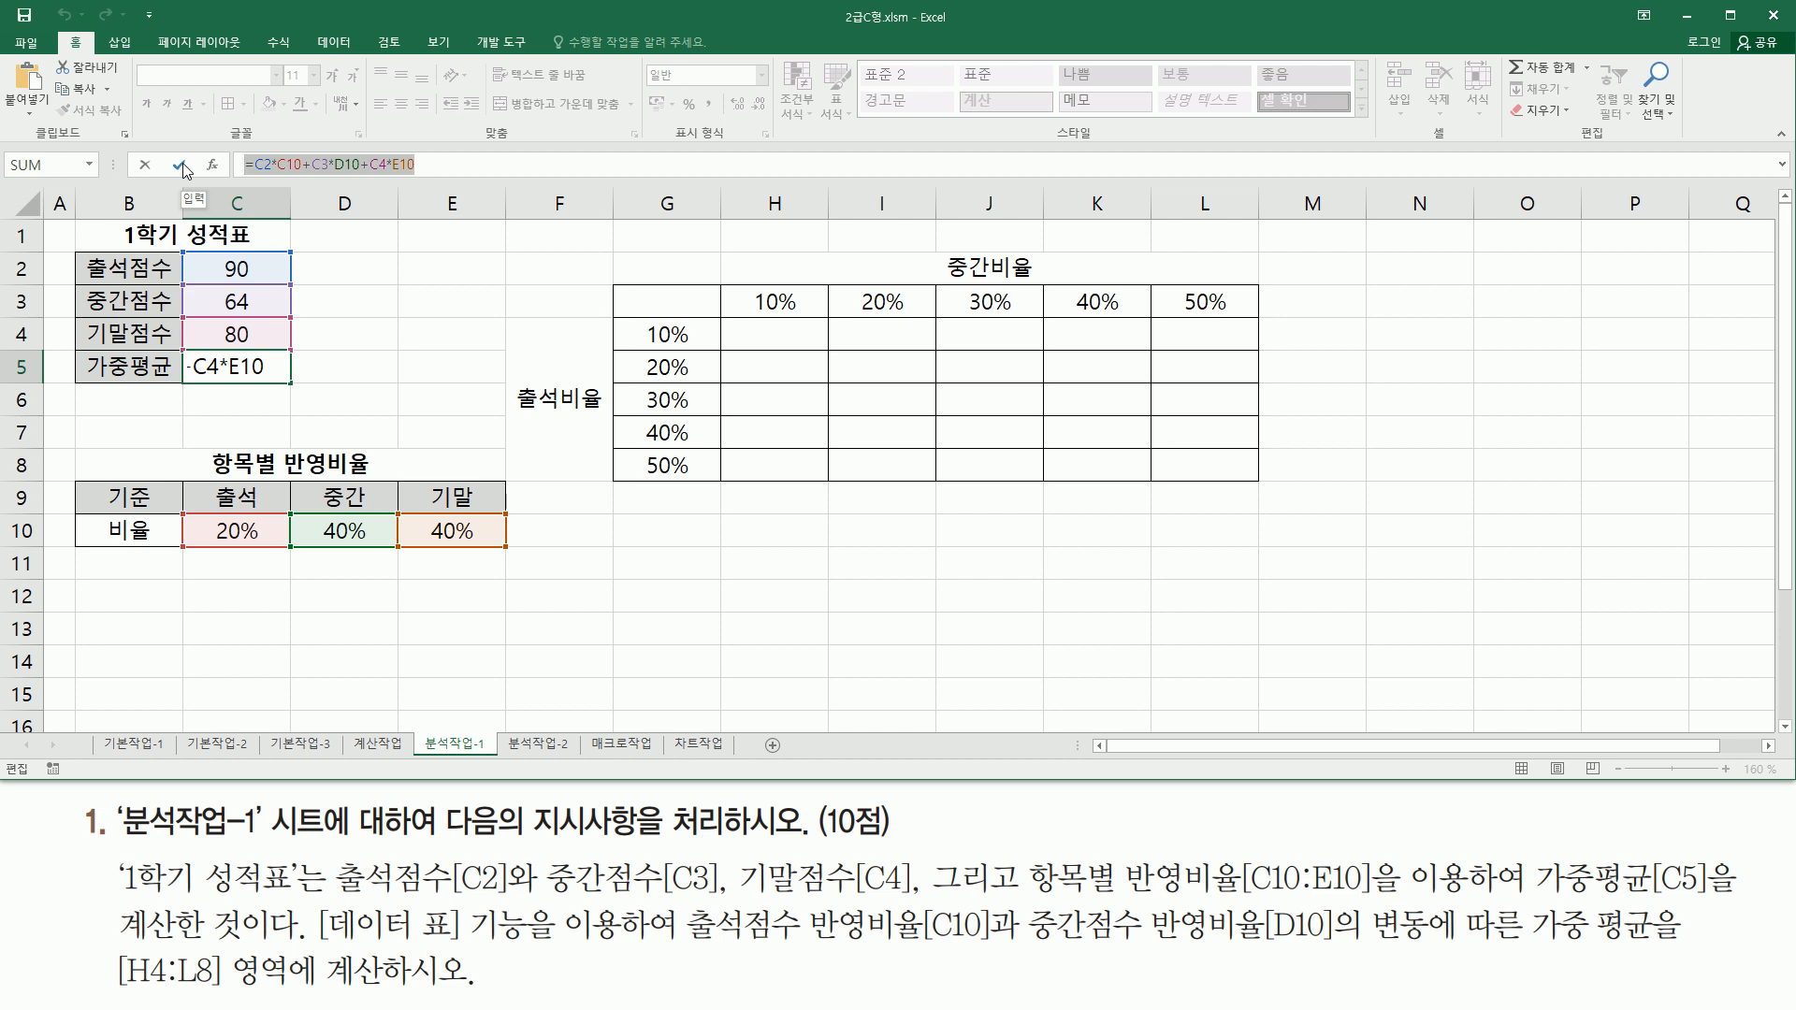
pyautogui.click(183, 164)
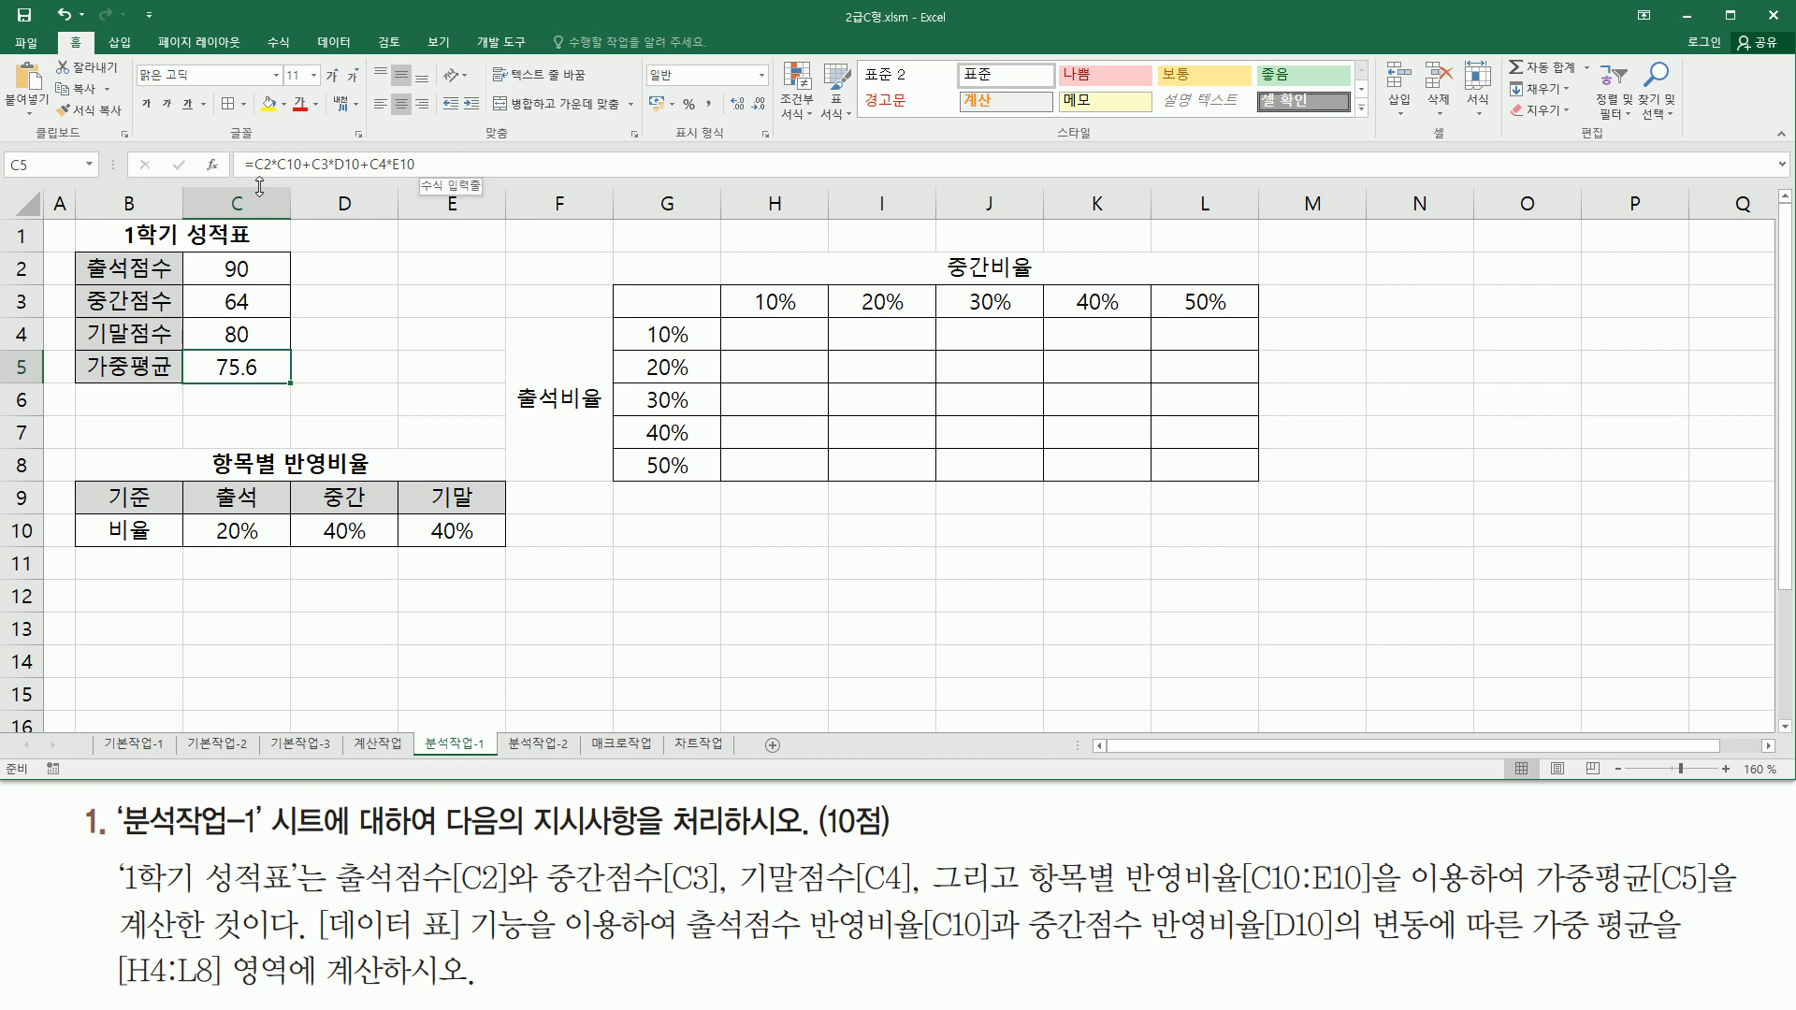
pyautogui.click(669, 296)
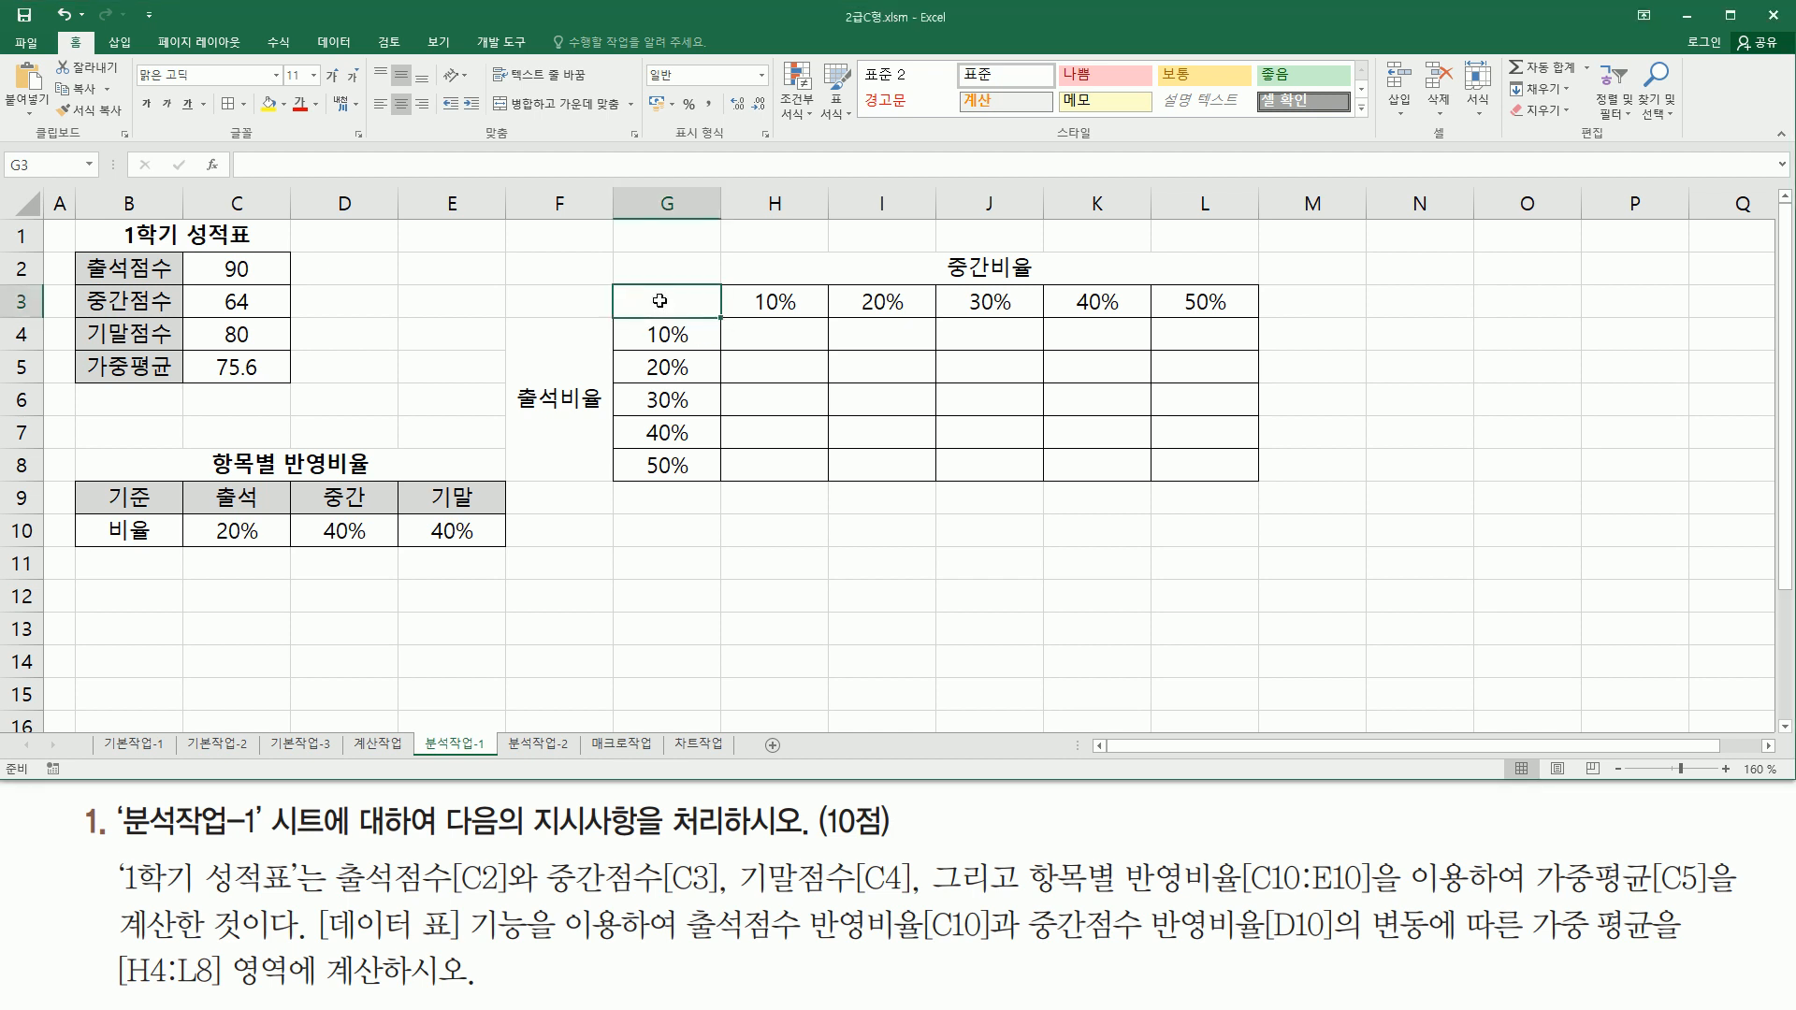
pyautogui.hotkey('ctrl', 'v')
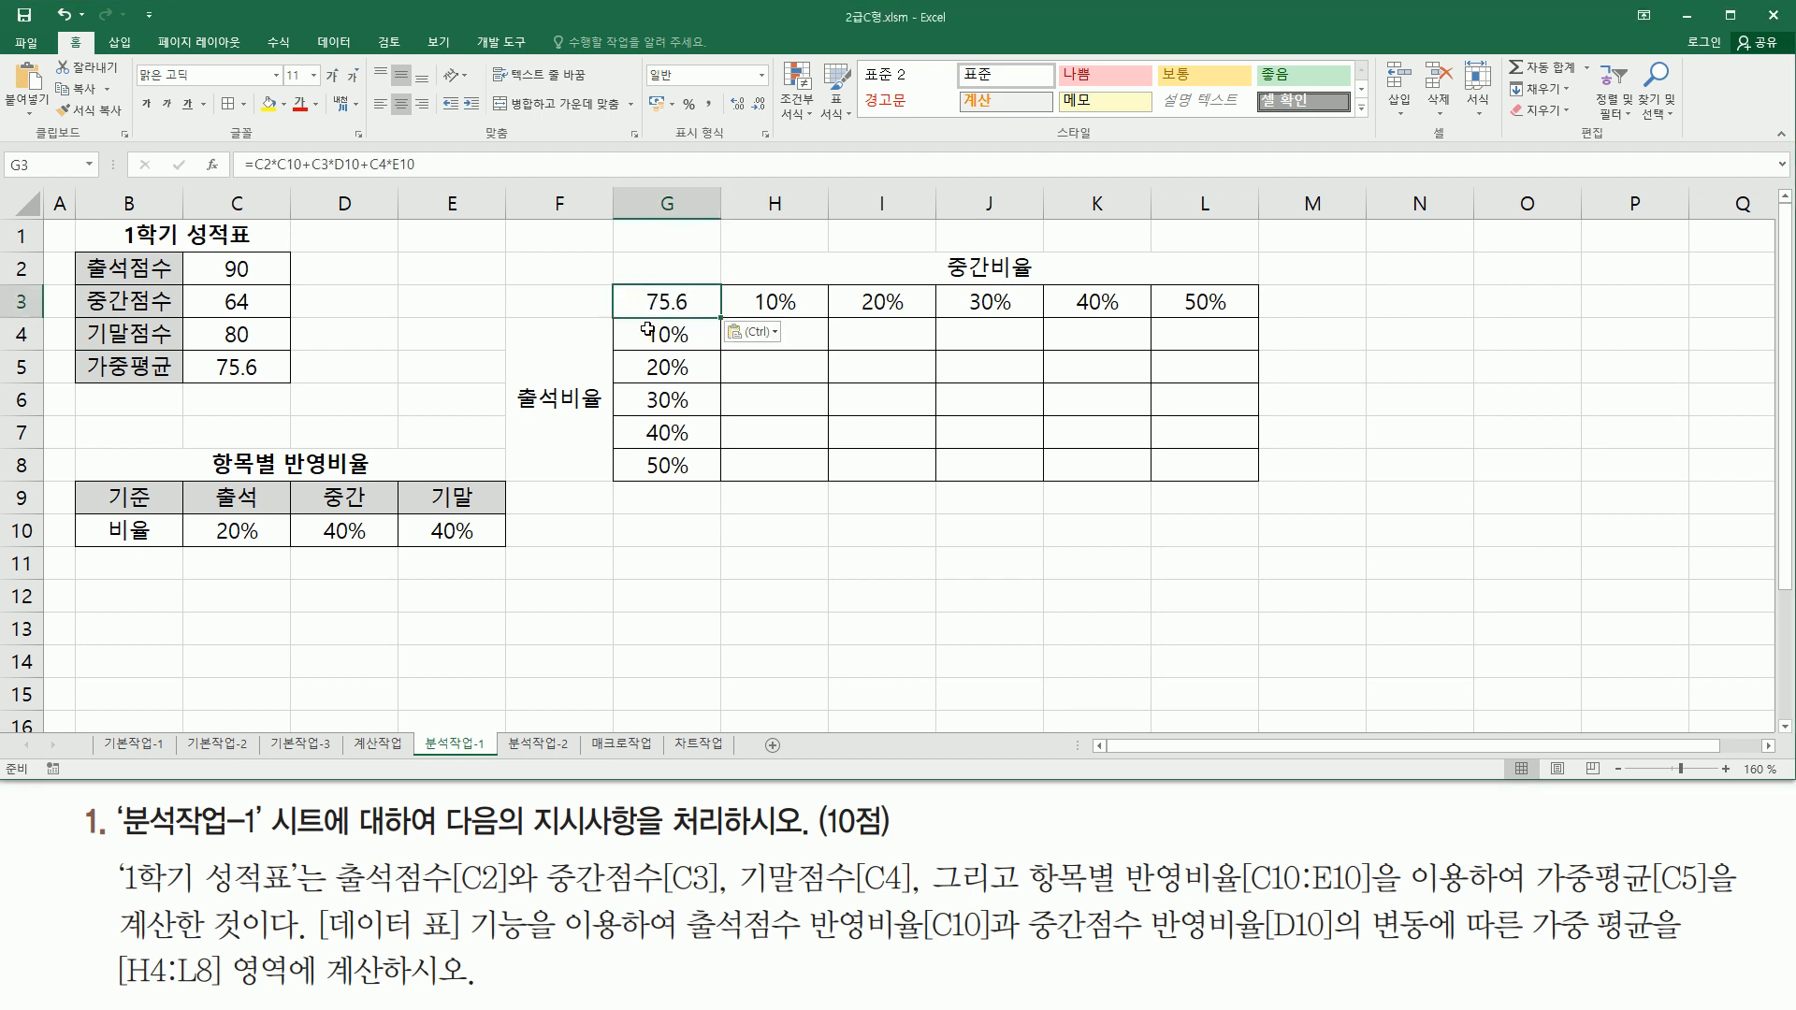
pyautogui.doubleClick(655, 301)
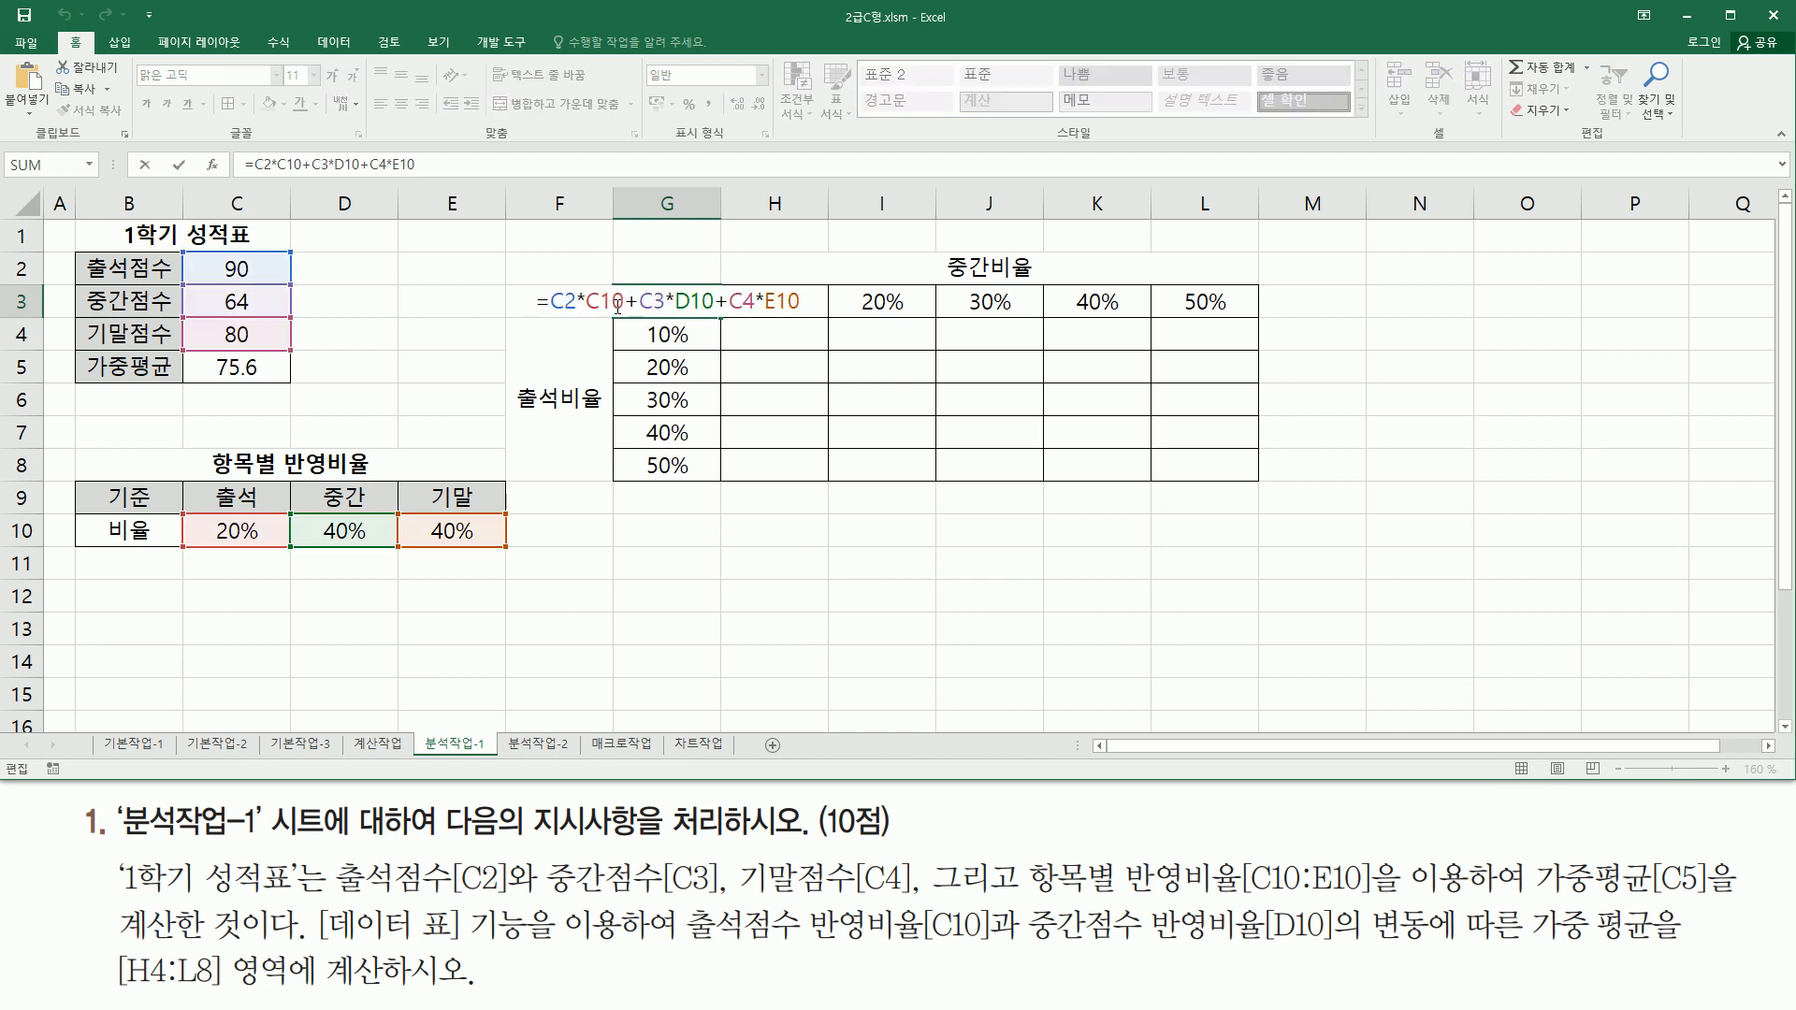
pyautogui.press('Escape')
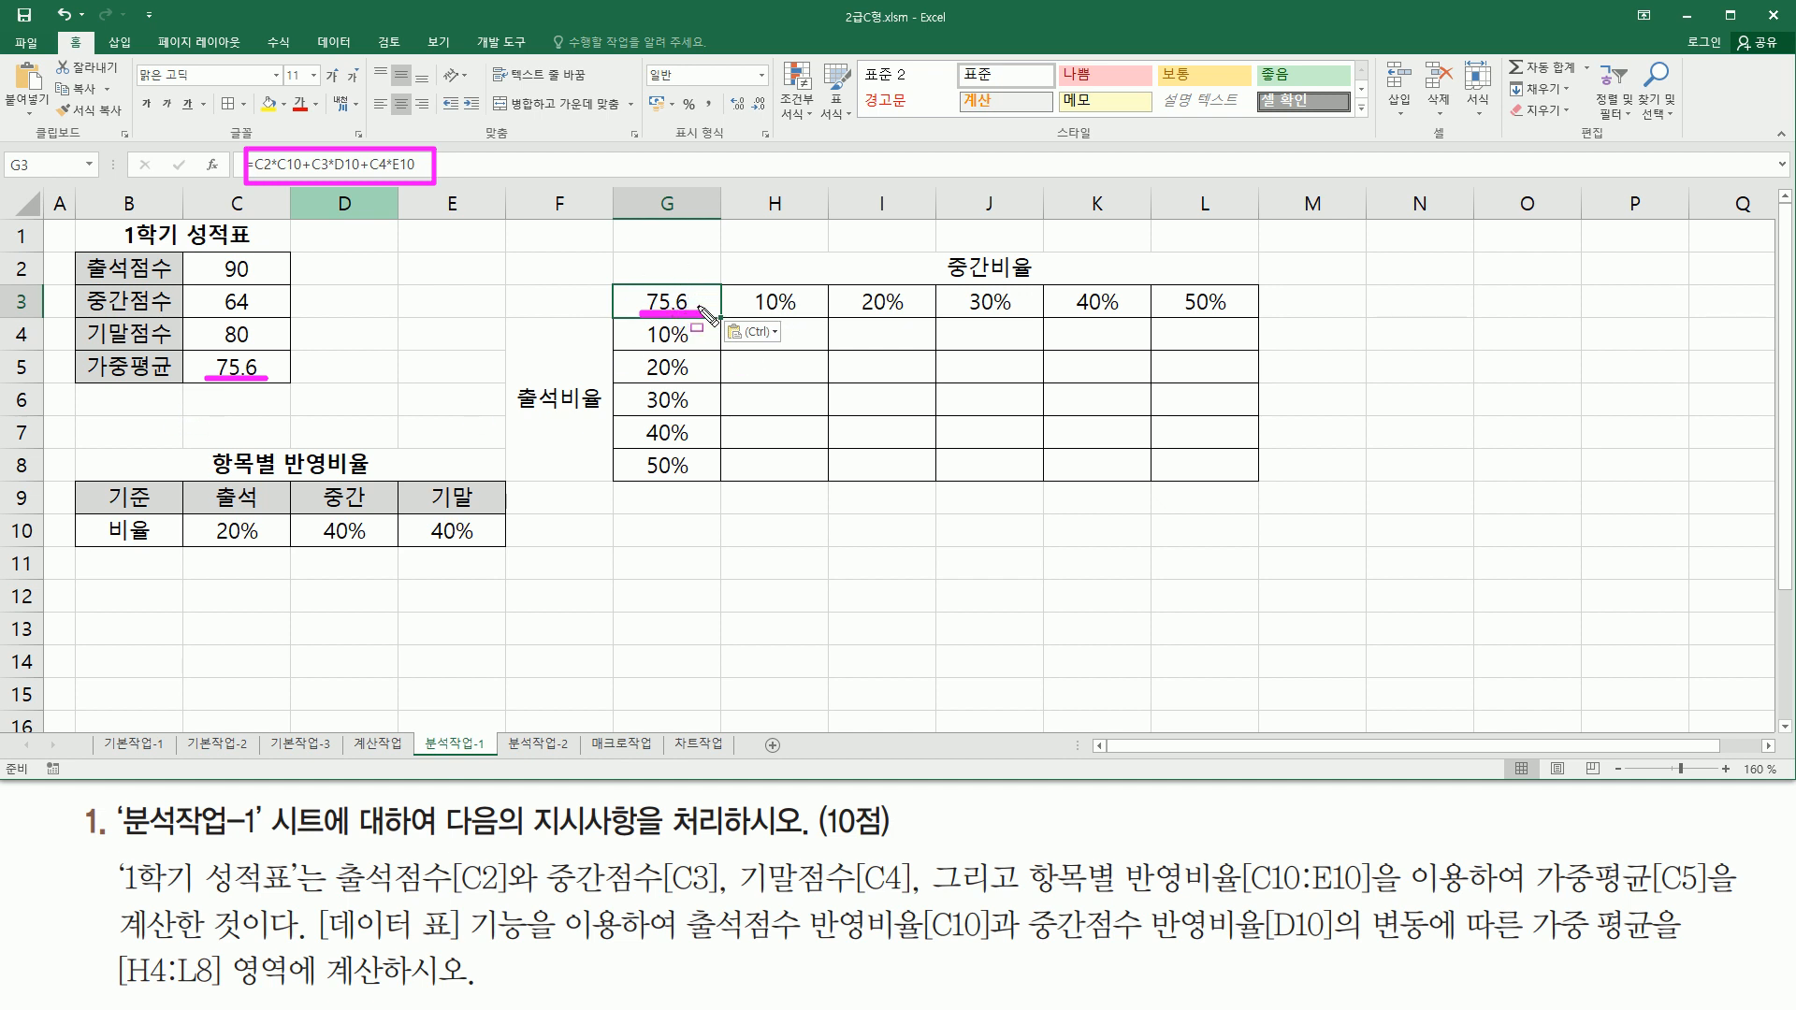
pyautogui.press('Escape')
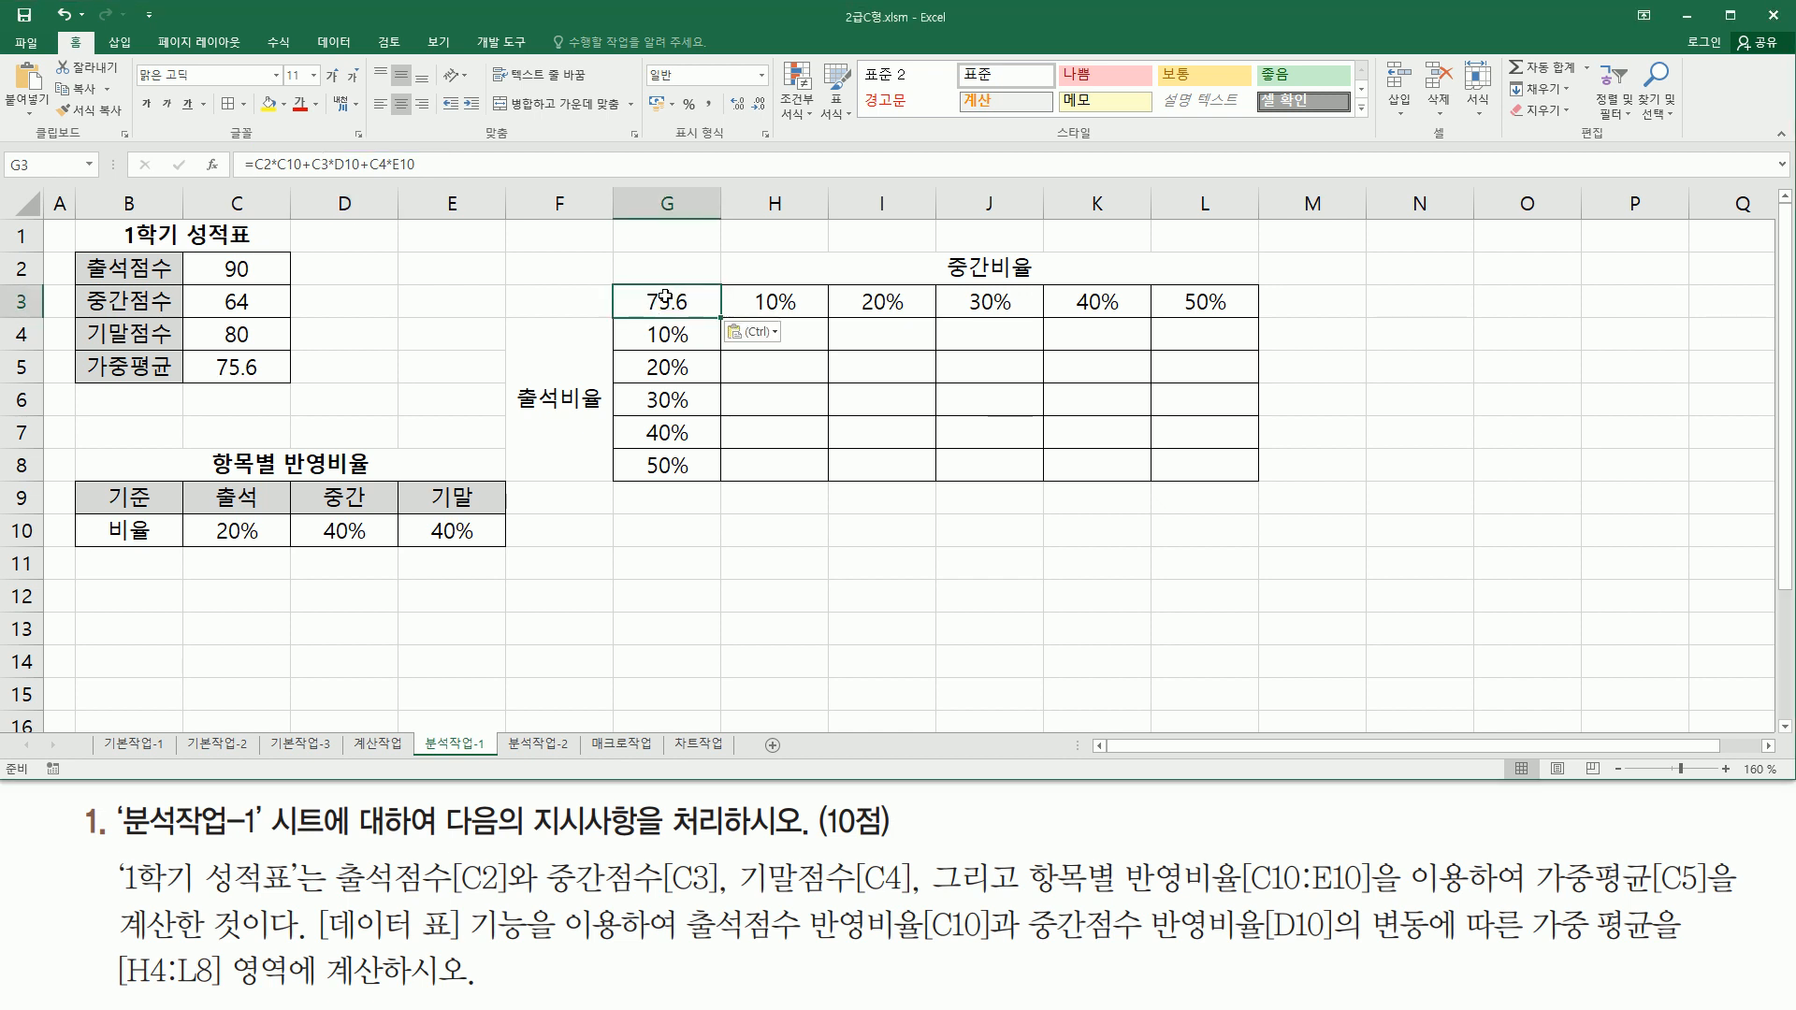
pyautogui.moveTo(622, 282)
pyautogui.mouseDown()
pyautogui.moveTo(854, 429)
pyautogui.moveTo(1231, 501)
pyautogui.moveTo(1259, 482)
pyautogui.mouseUp()
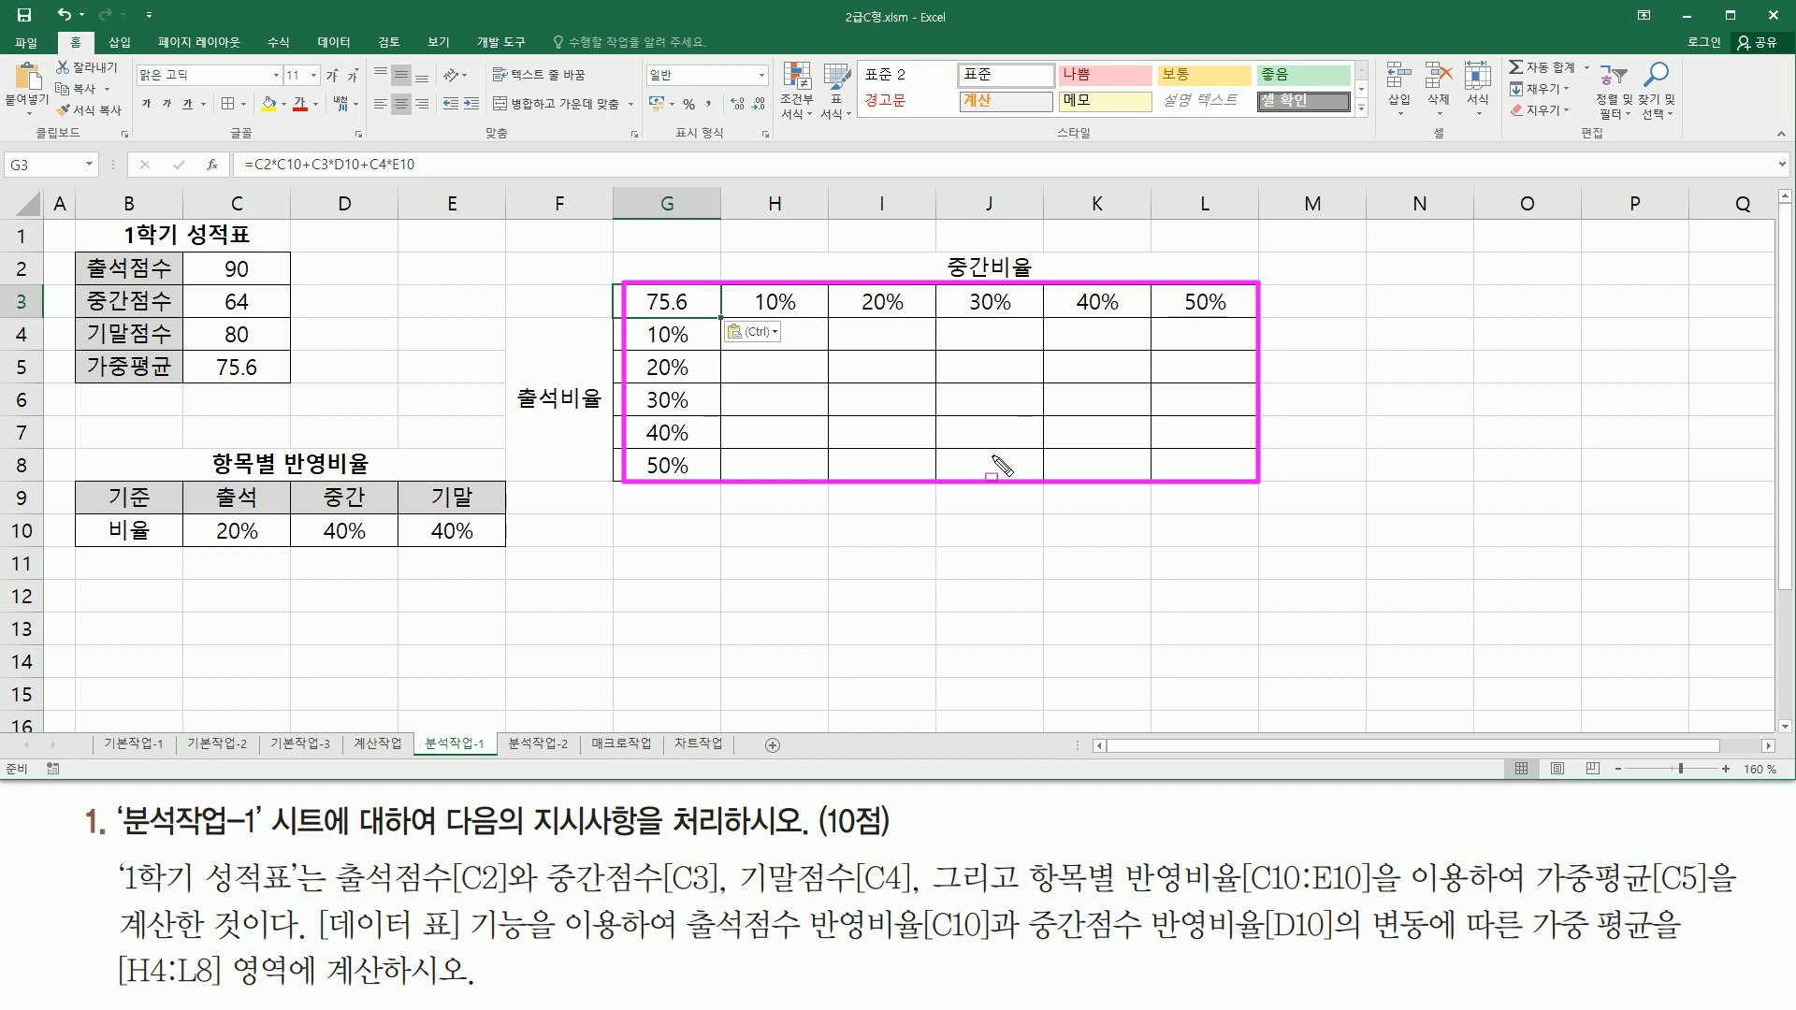
pyautogui.moveTo(311, 943); pyautogui.dragTo(534, 943)
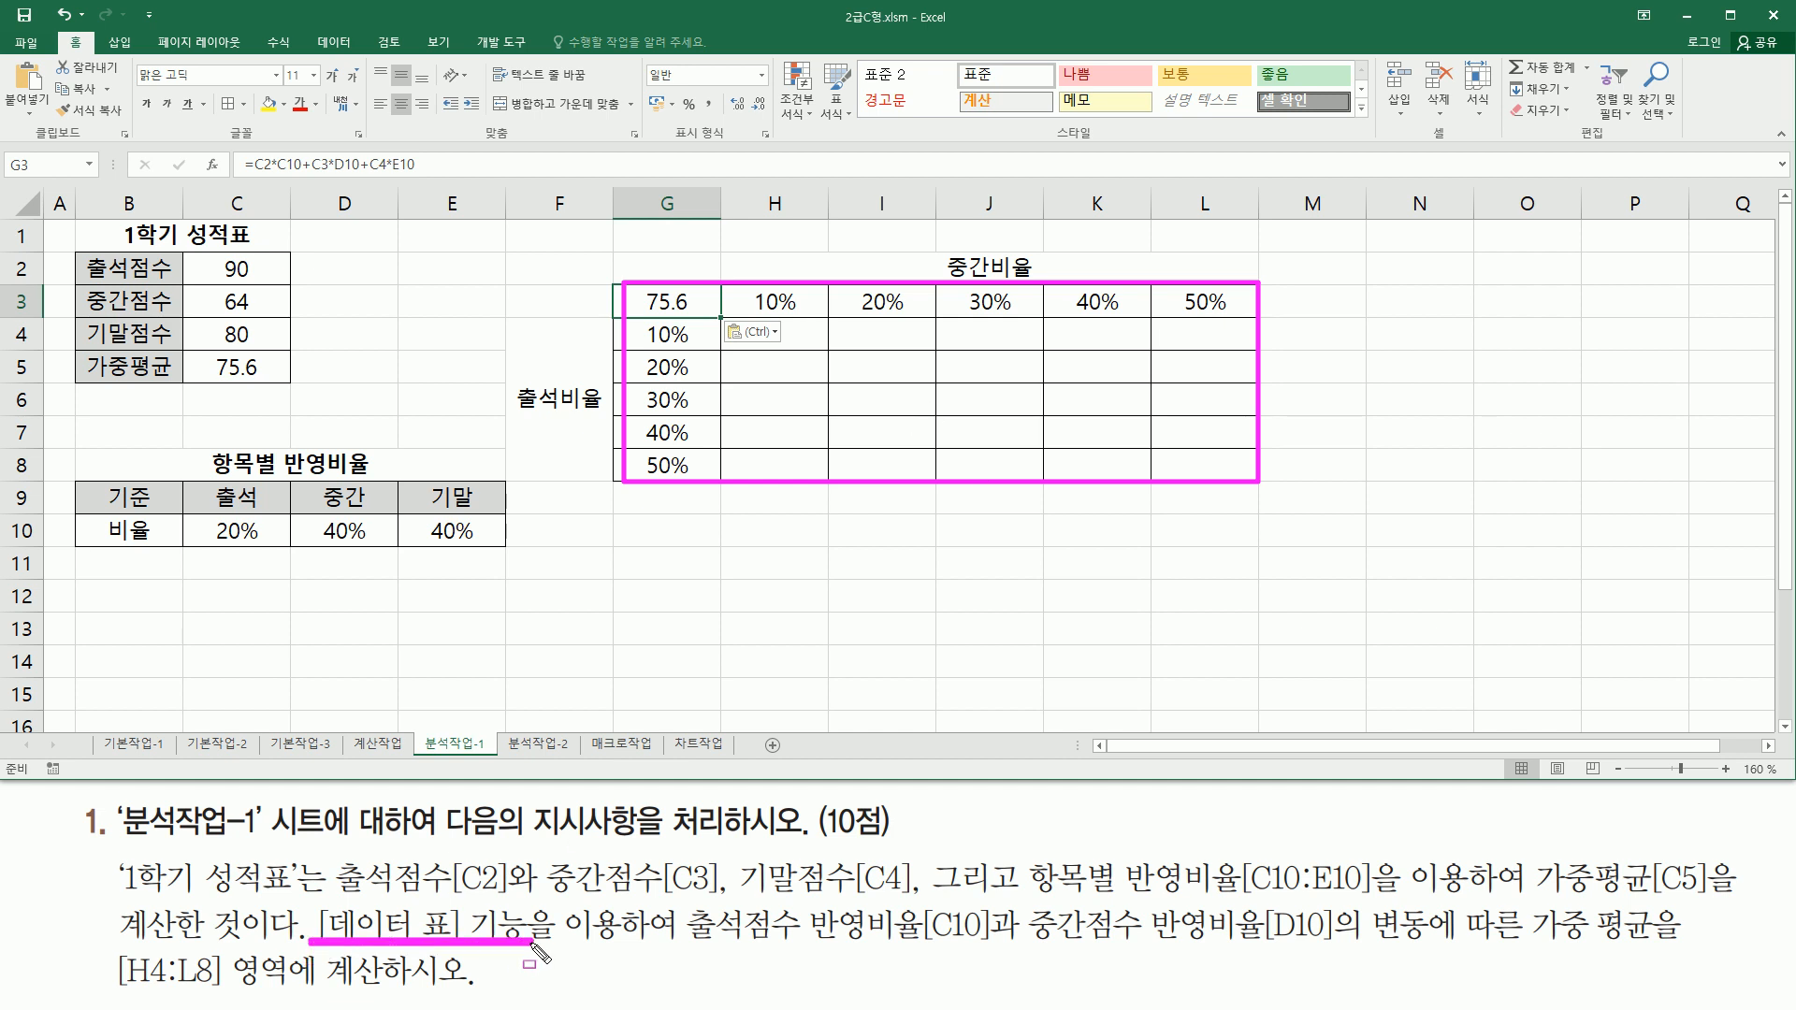
pyautogui.press('Escape')
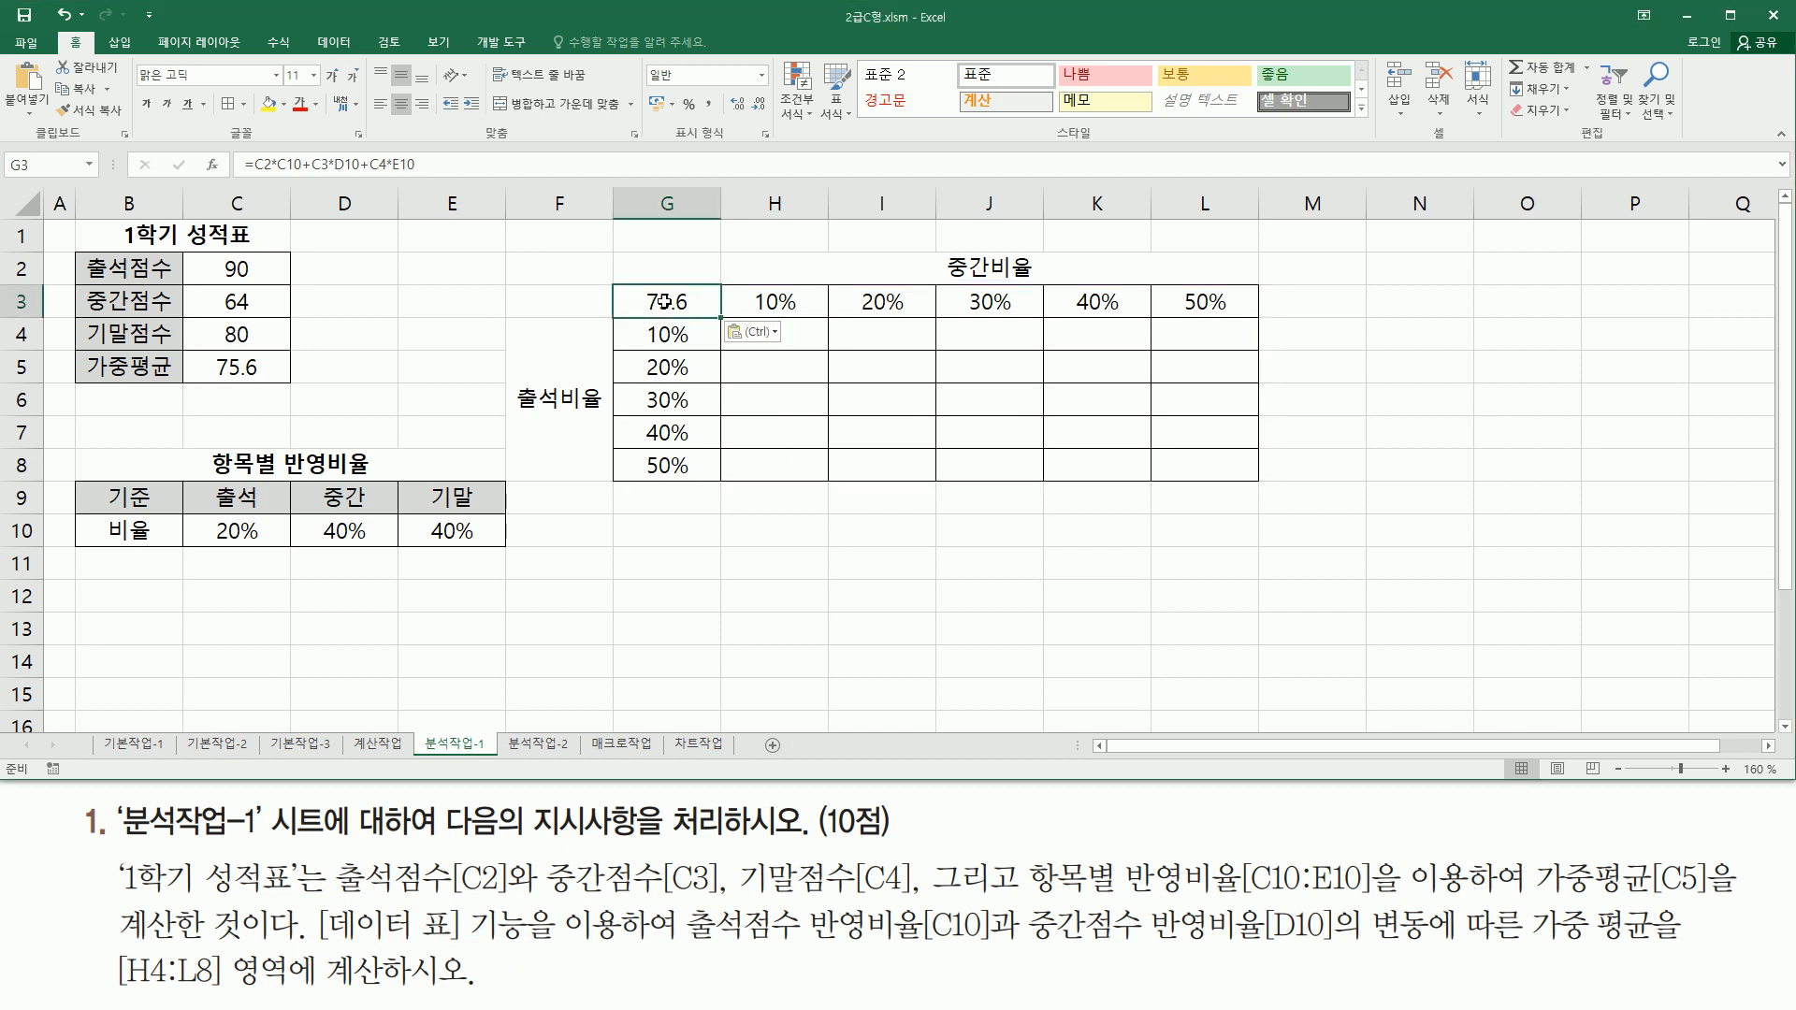
# Select the range G3:L8 and open the What-If Data Table dialog, placing it clear of the table.
pyautogui.moveTo(665, 301)
pyautogui.mouseDown()
pyautogui.moveTo(973, 440)
pyautogui.moveTo(1208, 474)
pyautogui.mouseUp()
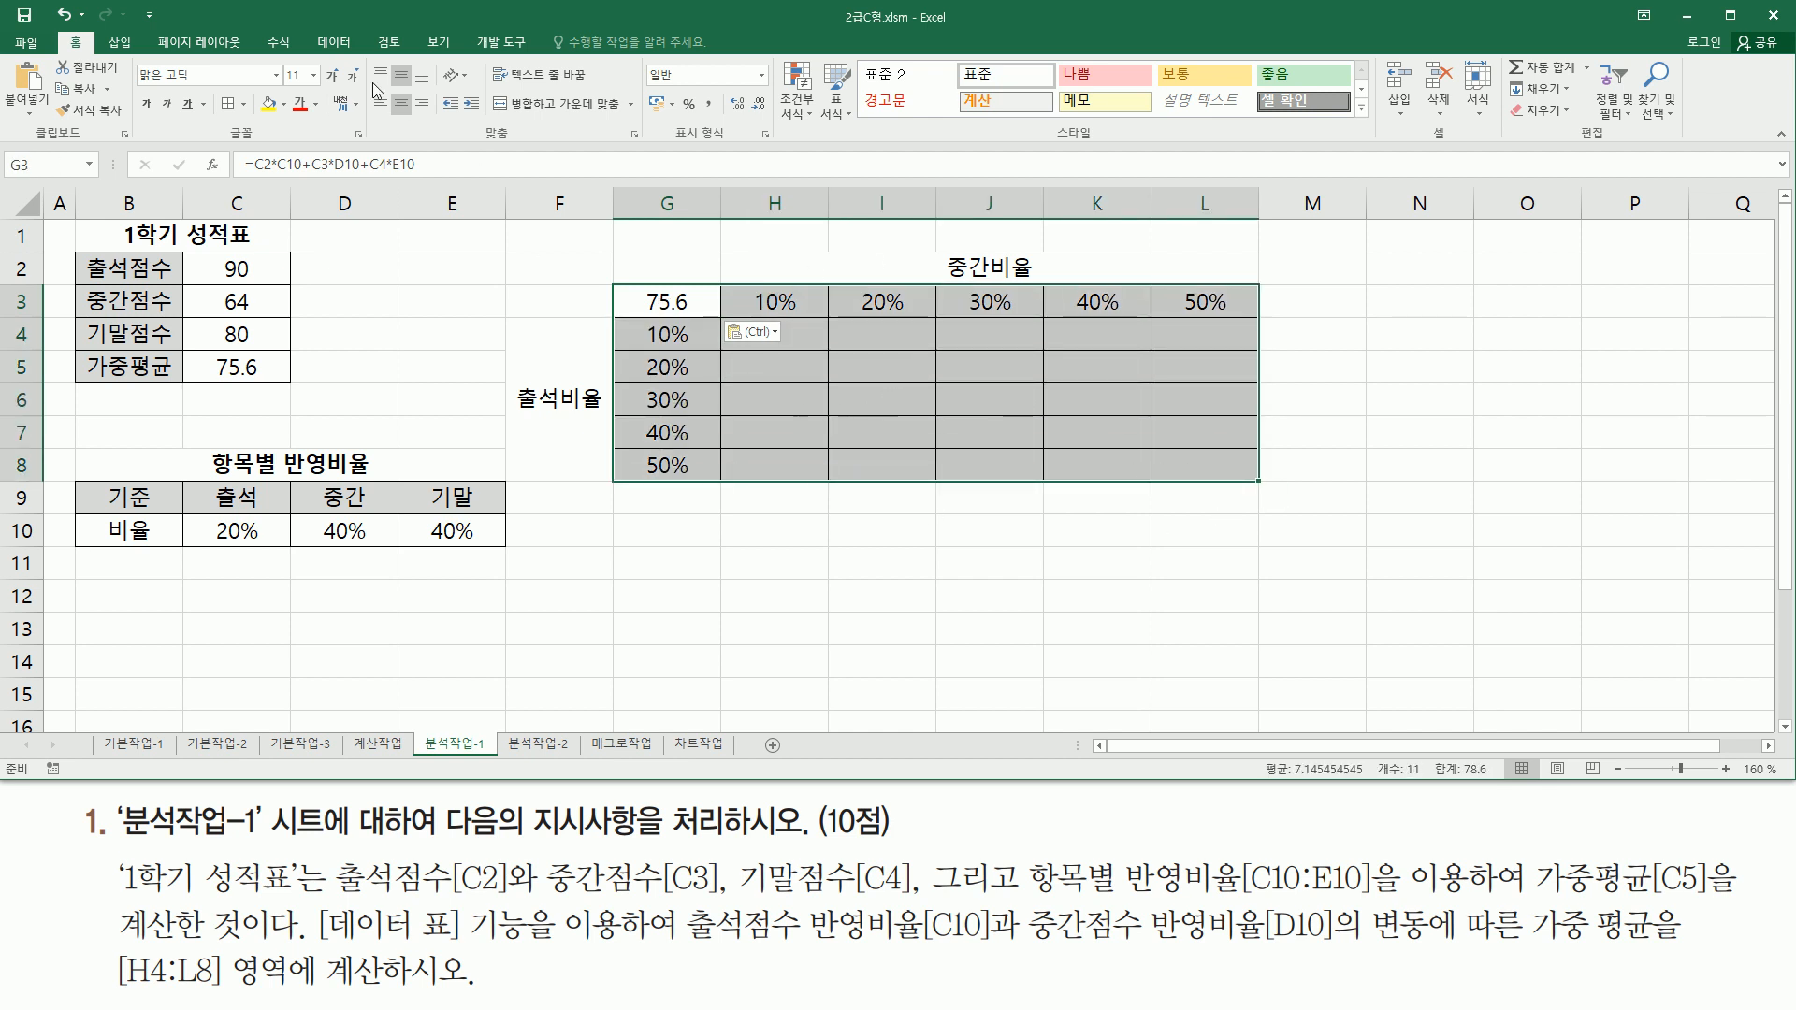
pyautogui.click(331, 43)
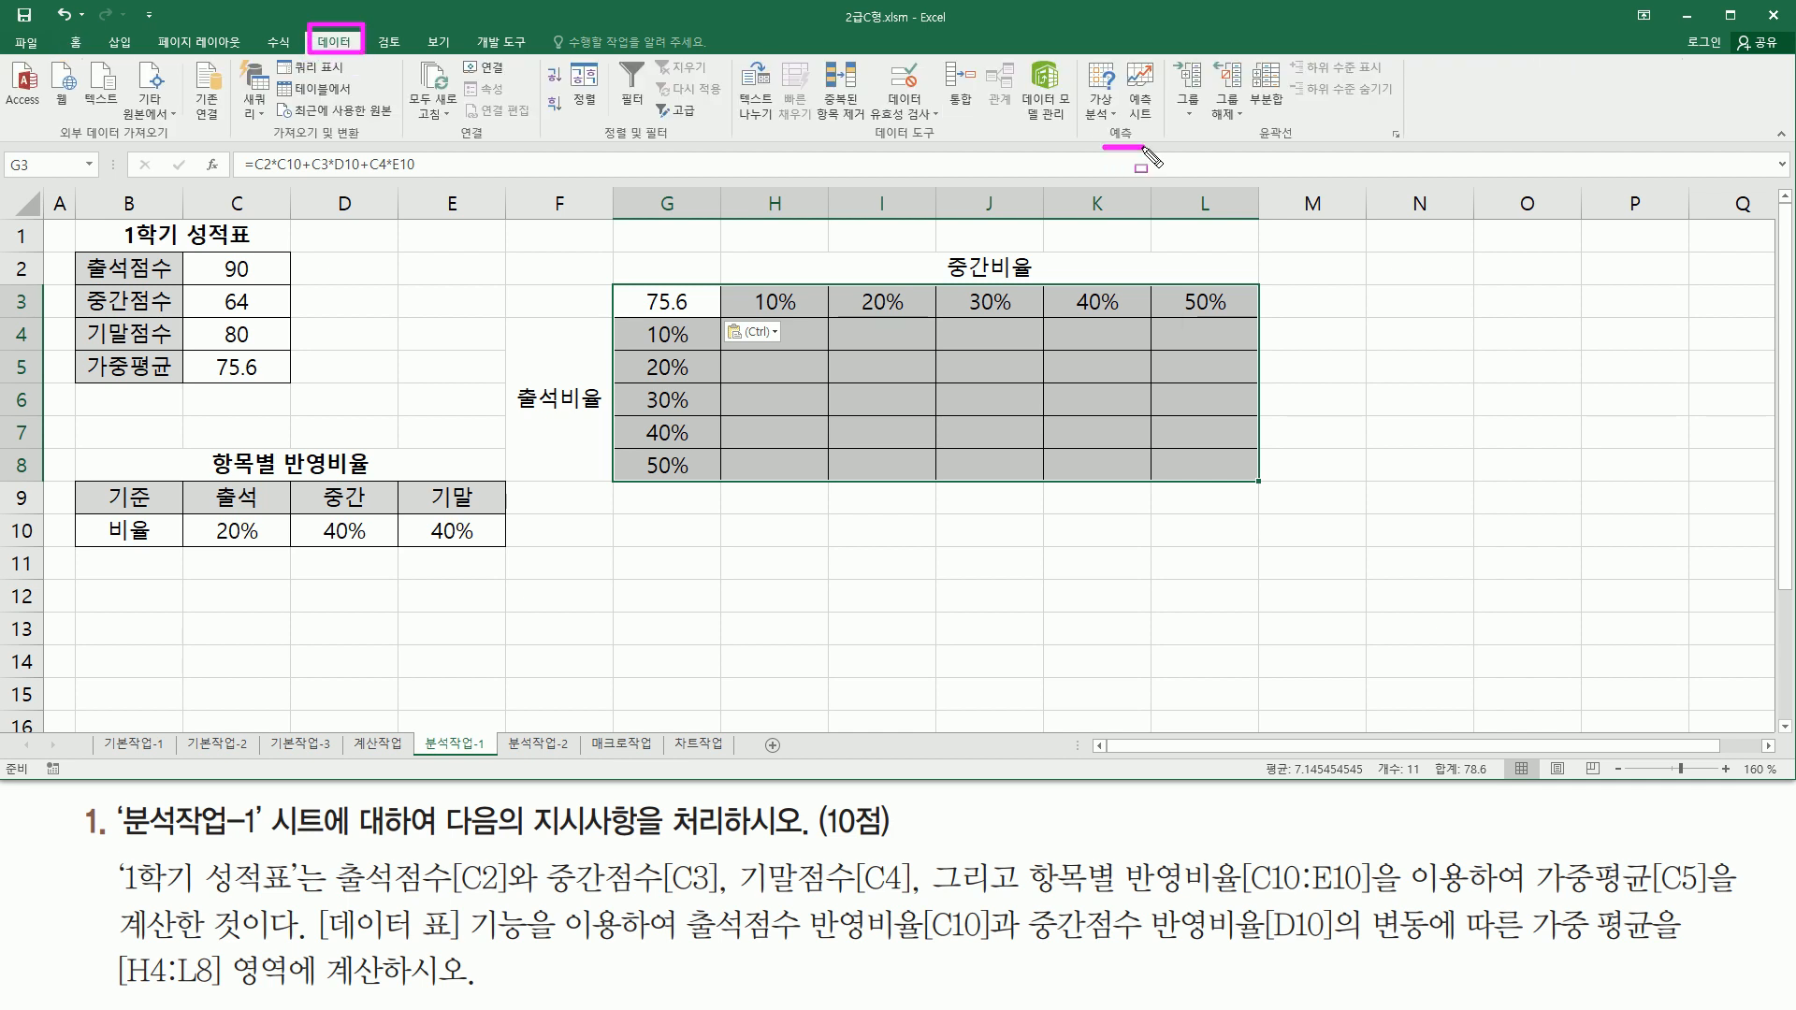
pyautogui.click(1098, 114)
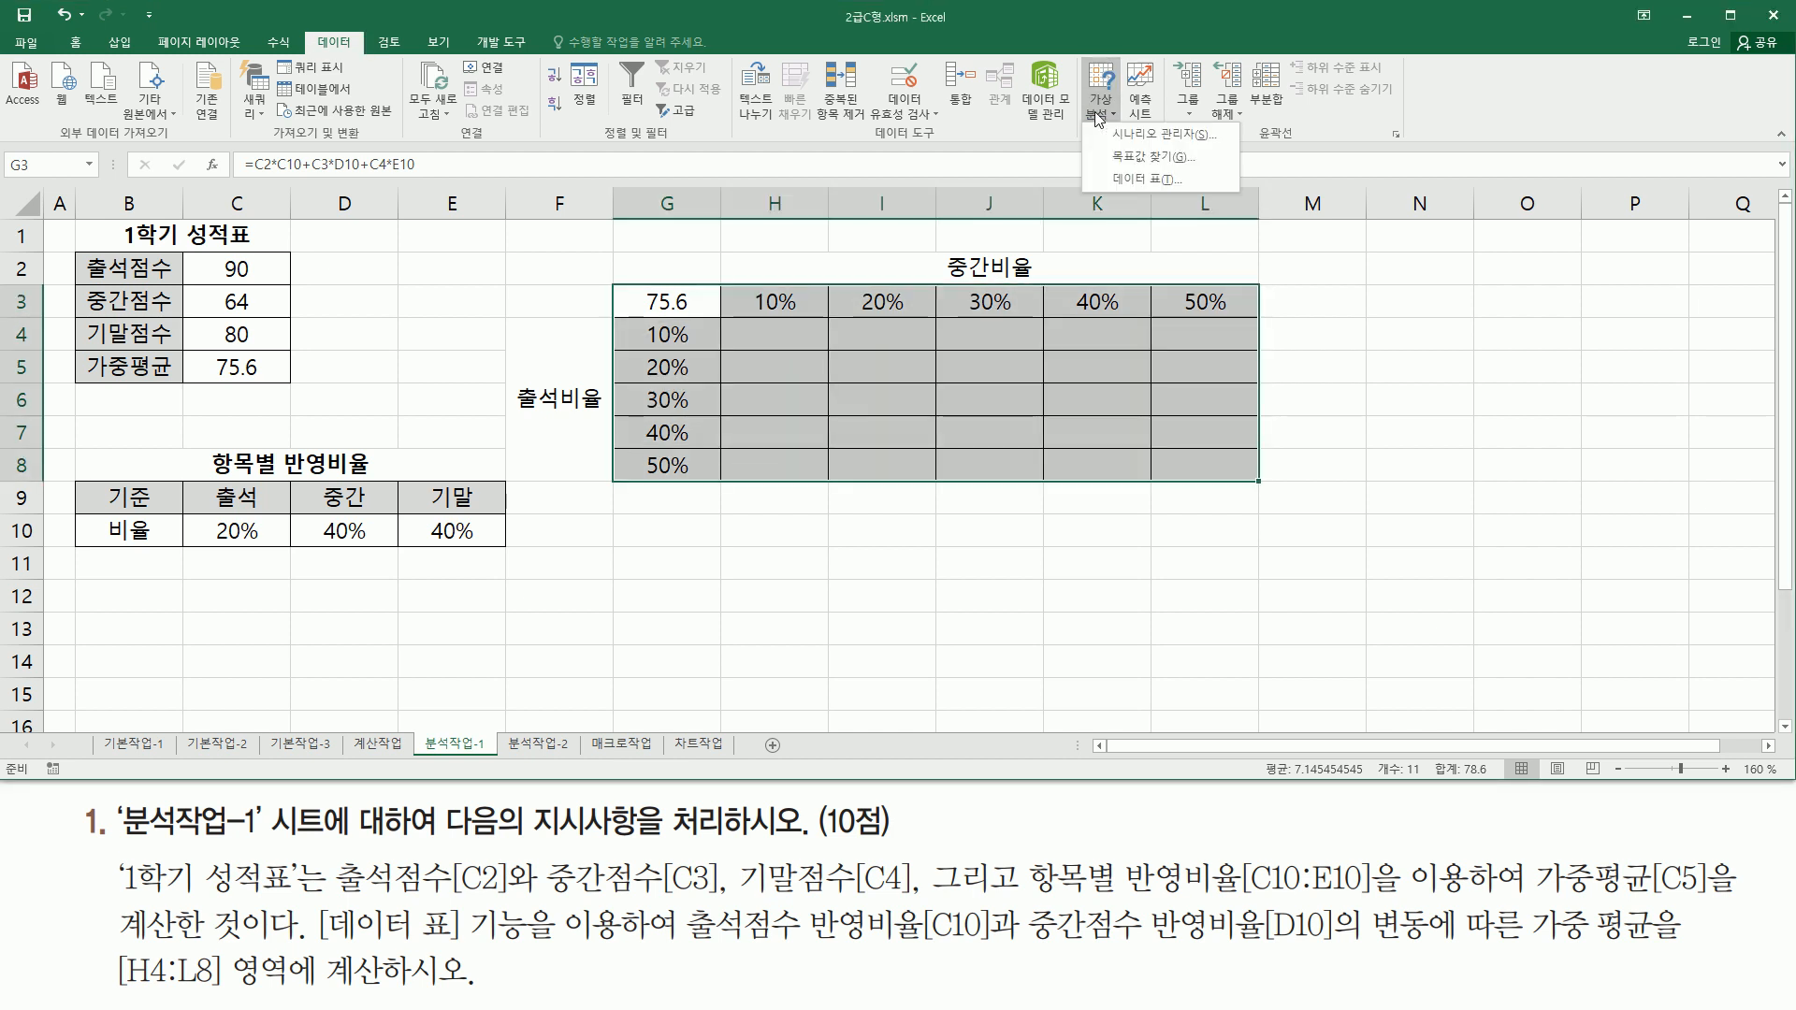
pyautogui.click(1165, 177)
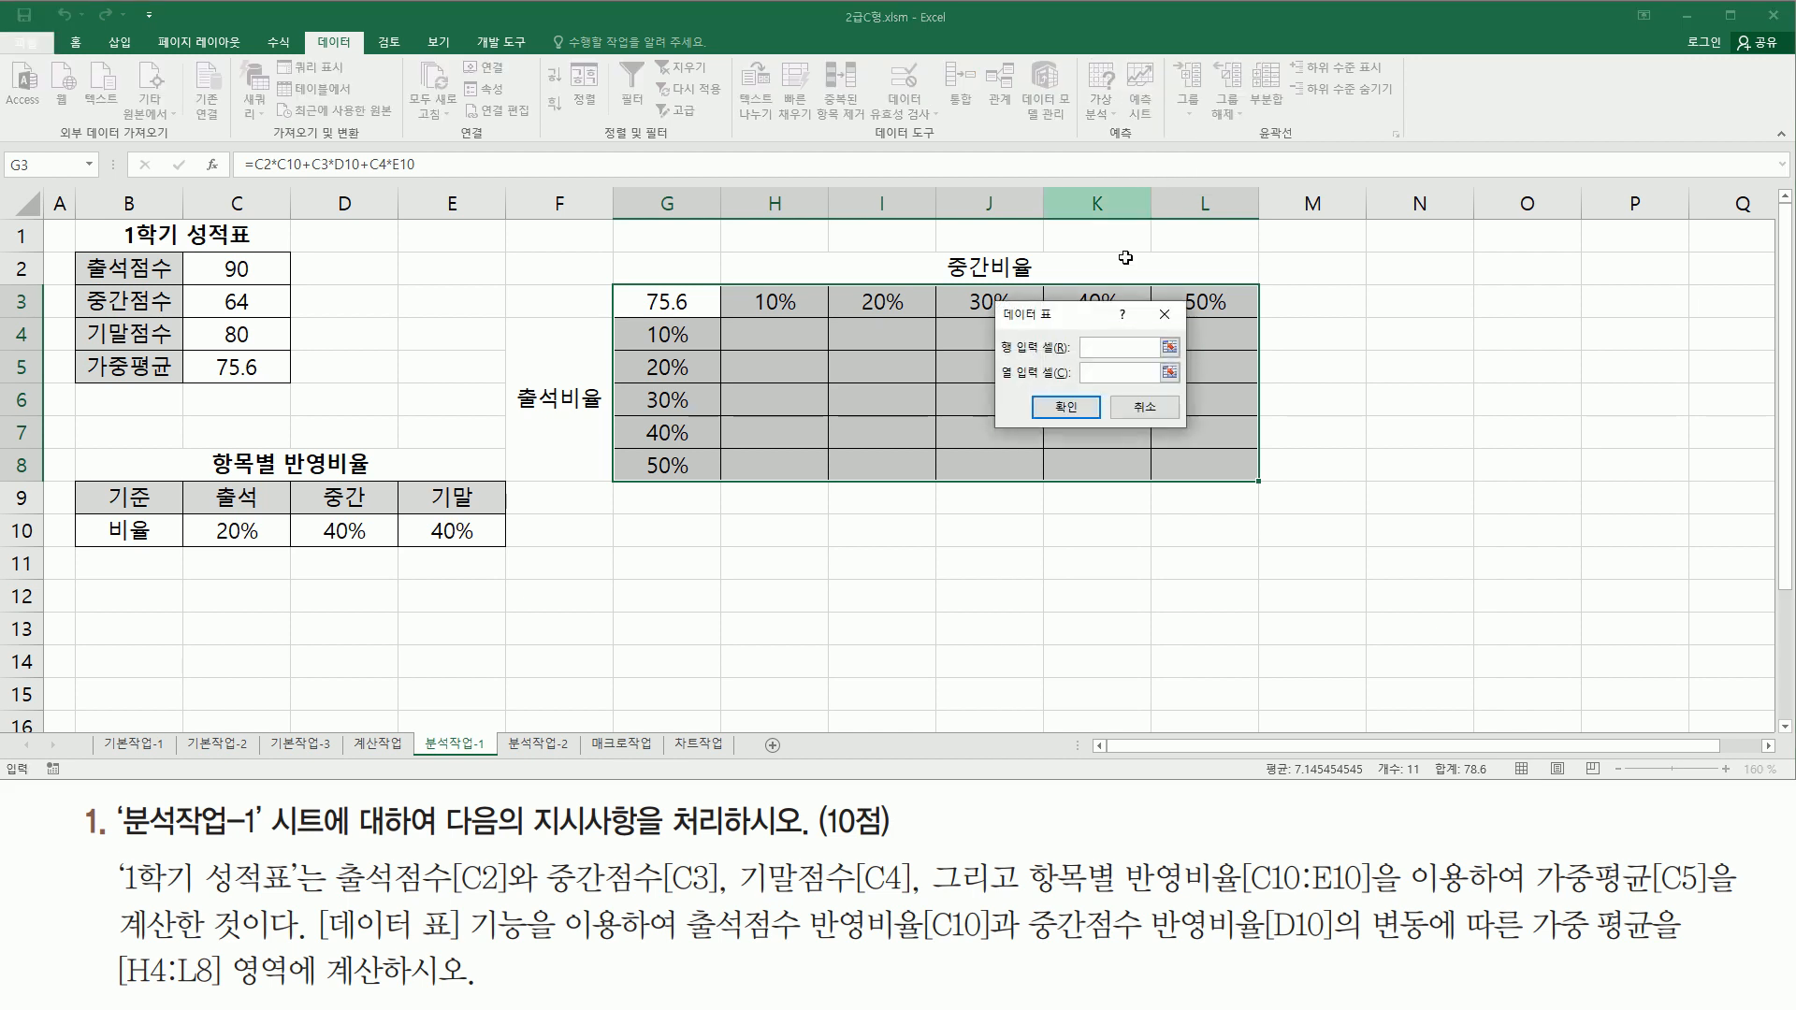
pyautogui.moveTo(1070, 322)
pyautogui.mouseDown()
pyautogui.moveTo(784, 543)
pyautogui.moveTo(724, 546)
pyautogui.moveTo(831, 585)
pyautogui.mouseUp()
pyautogui.hotkey('ctrl', 'alt', 'd')
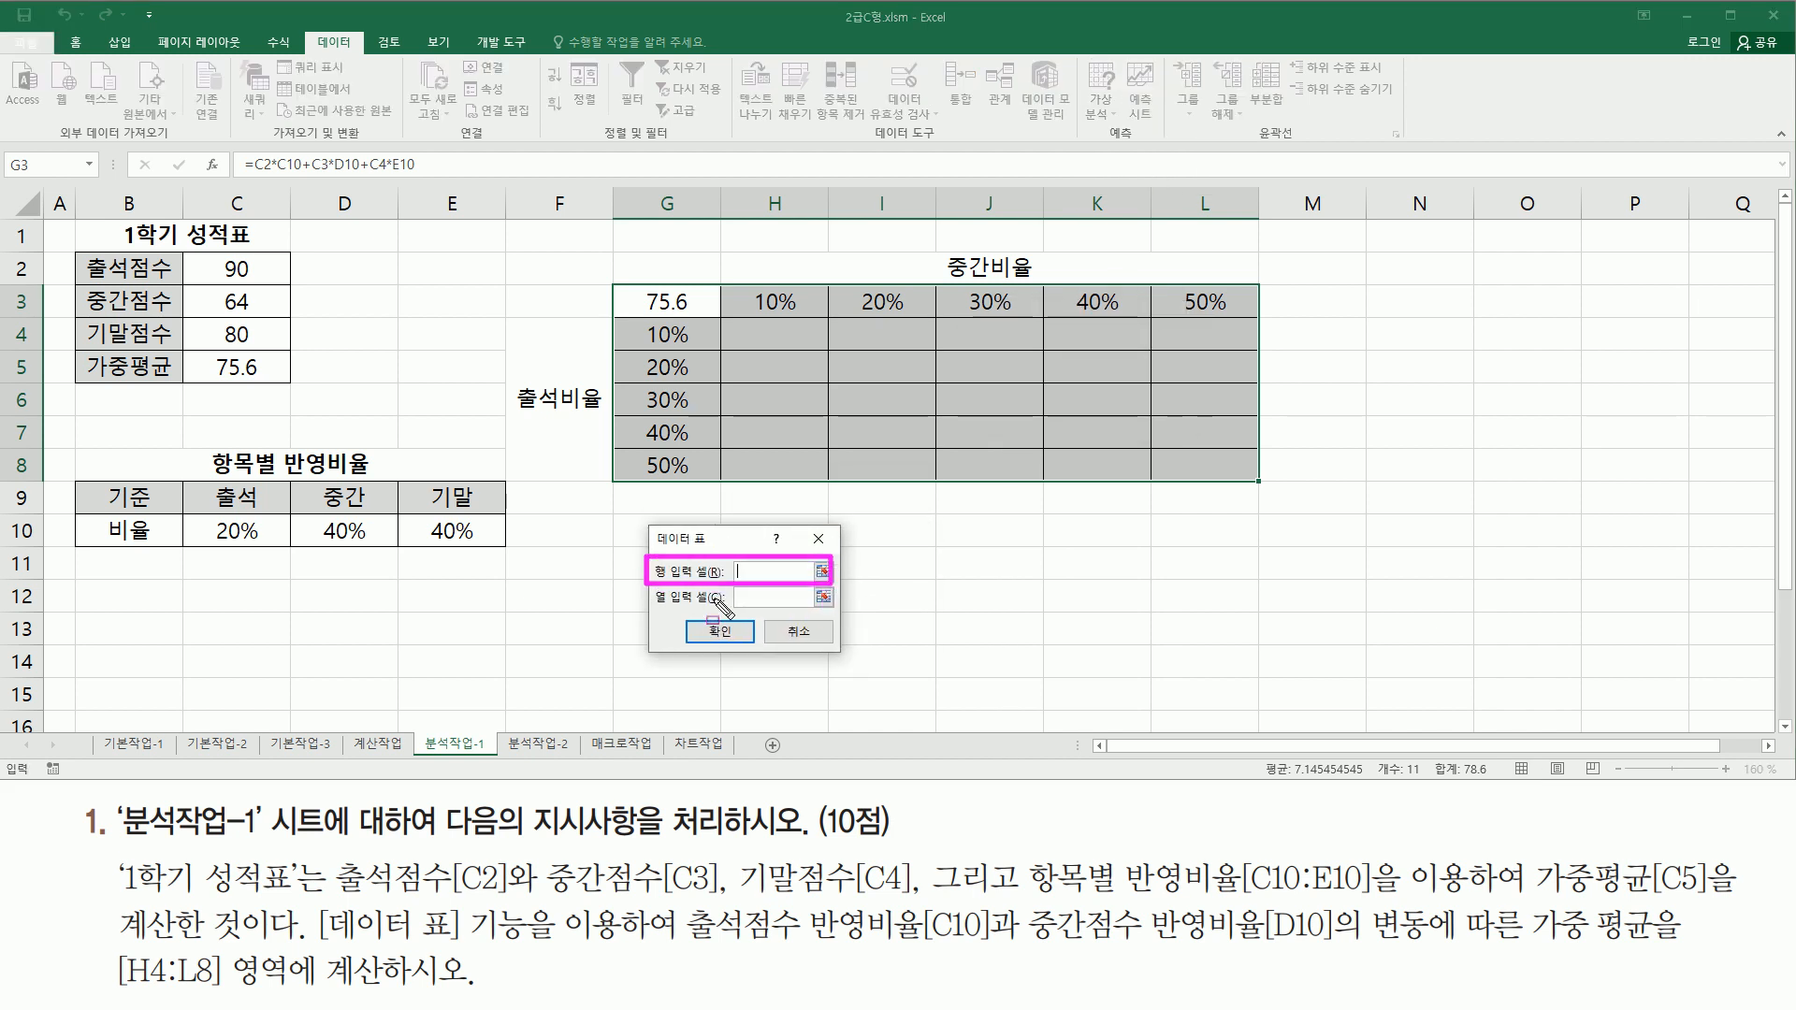
pyautogui.moveTo(646, 587); pyautogui.dragTo(832, 612)
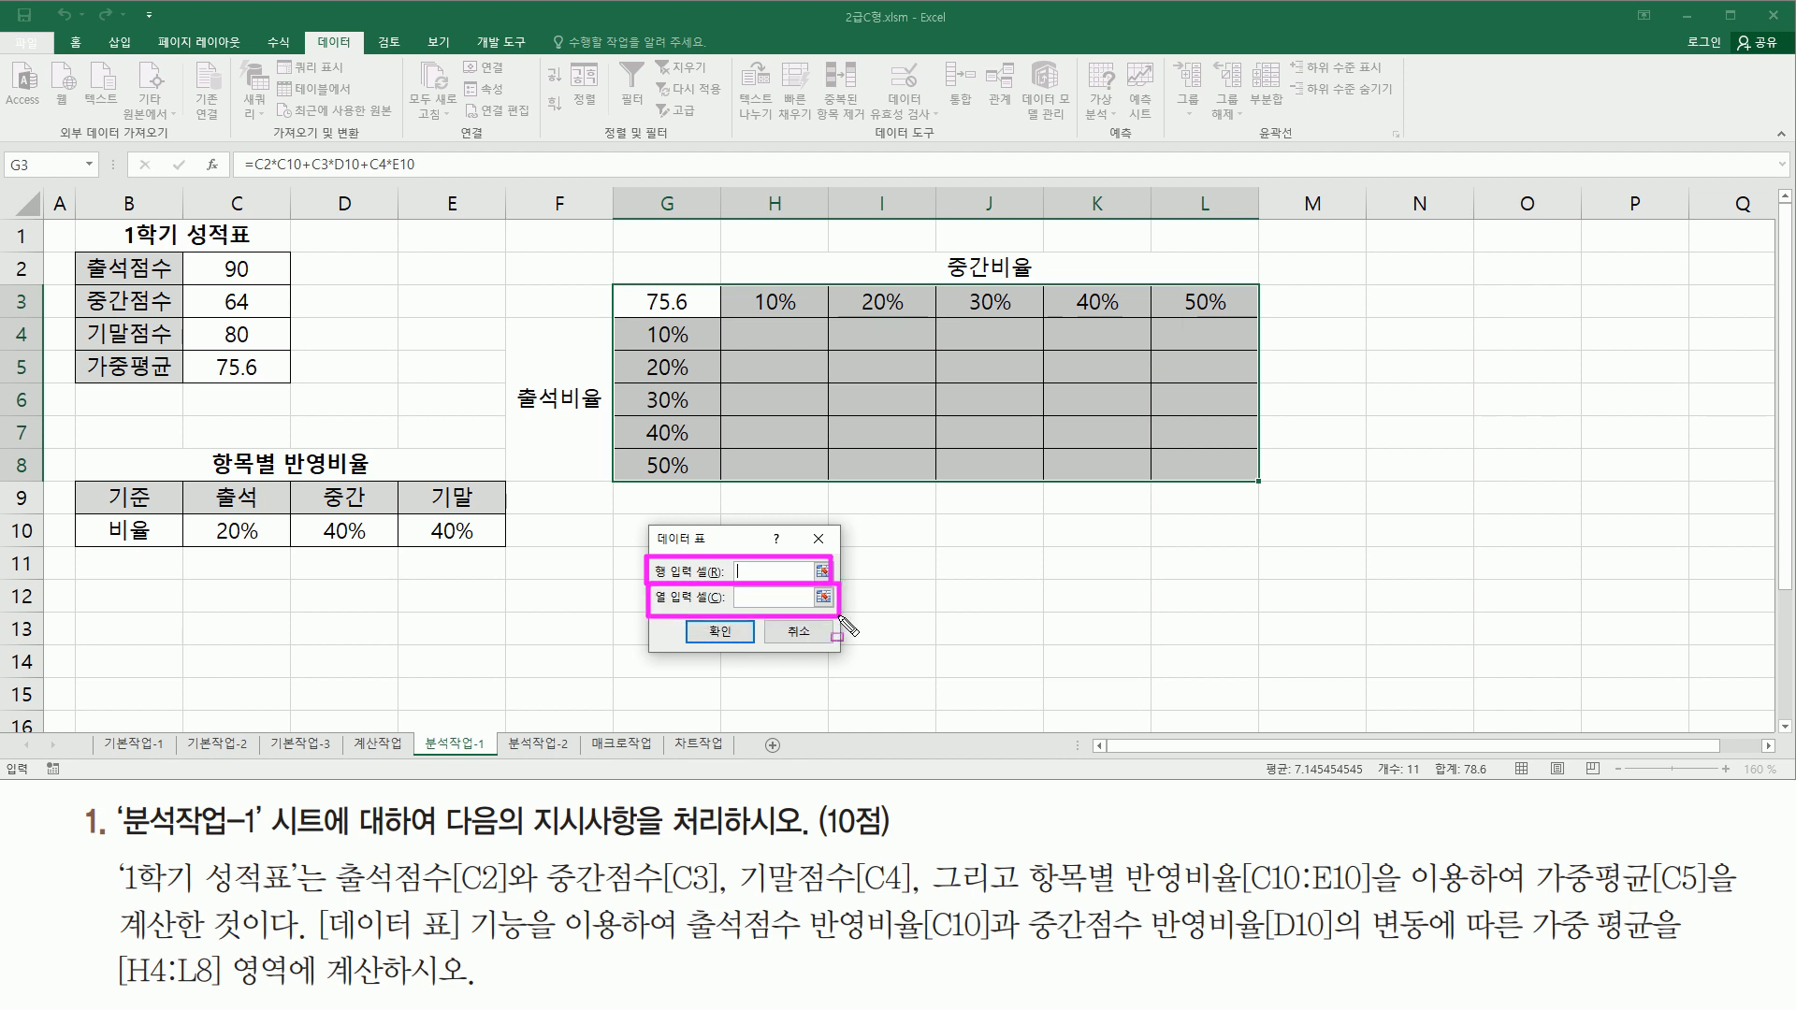
pyautogui.press('Escape')
pyautogui.click(711, 533)
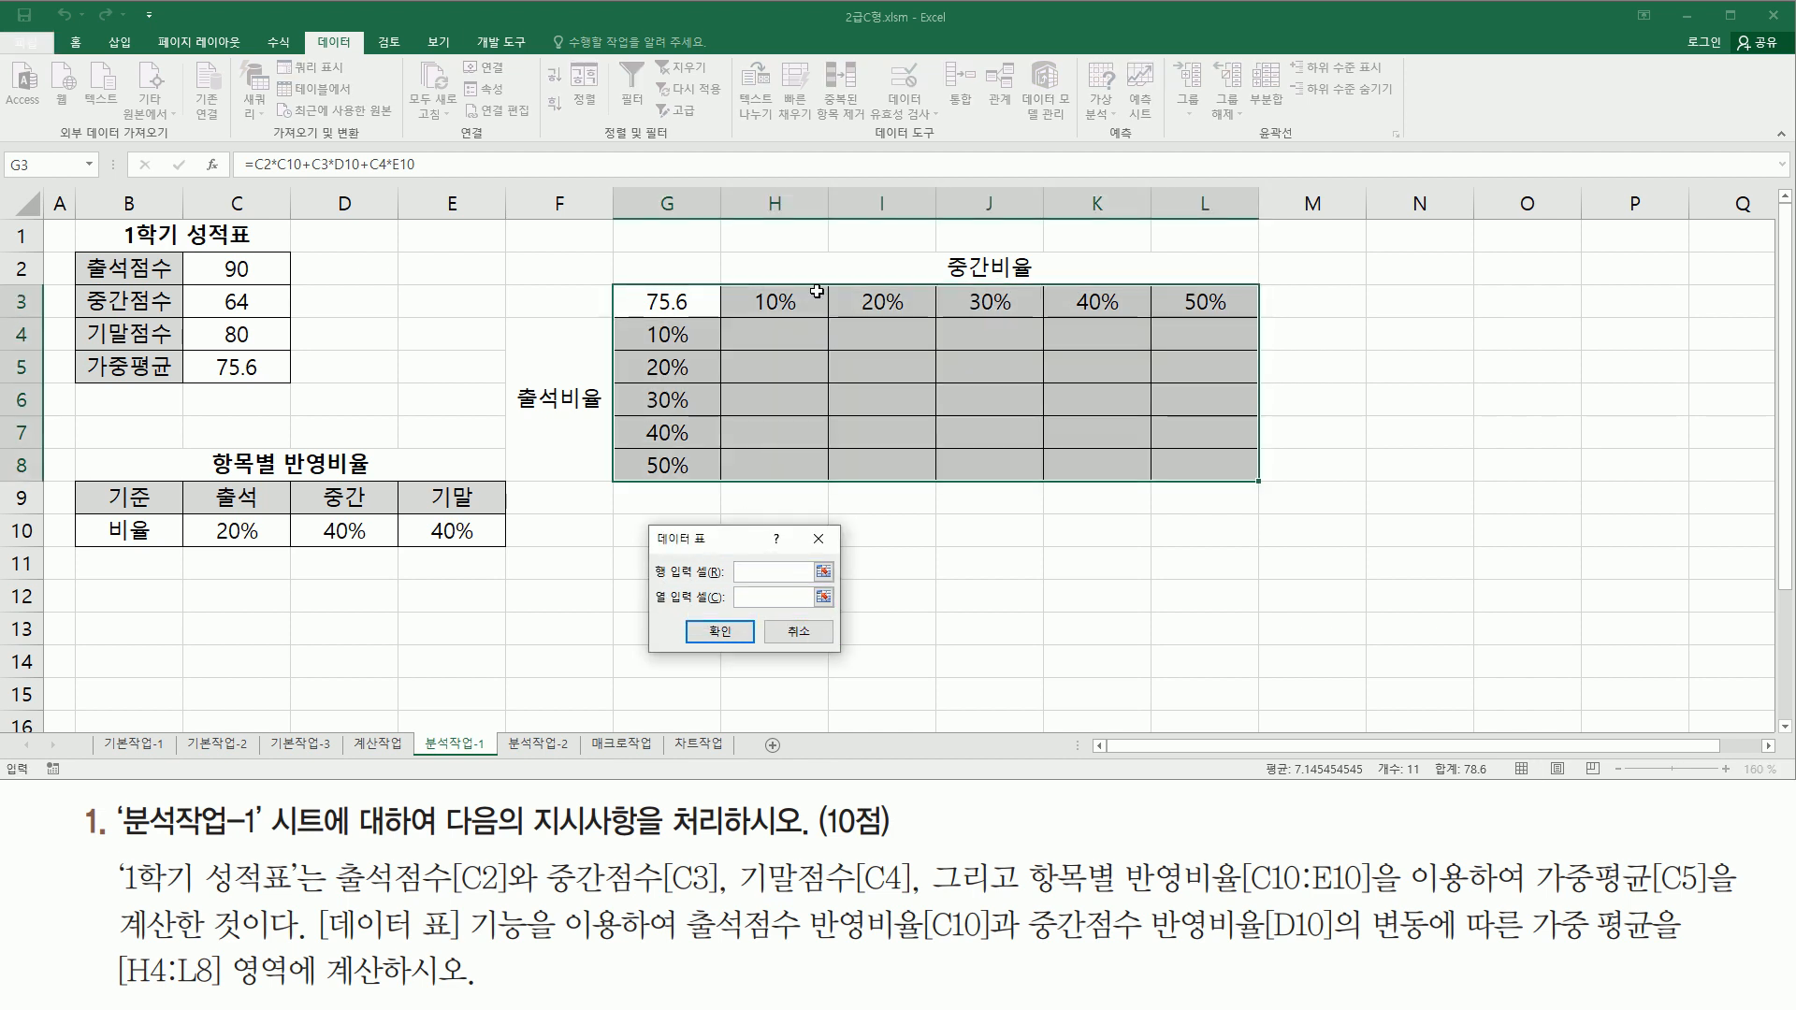
pyautogui.hotkey('ctrl', 'alt', 'd')
pyautogui.moveTo(611, 273)
pyautogui.mouseDown()
pyautogui.moveTo(629, 439)
pyautogui.moveTo(1278, 494)
pyautogui.mouseUp()
pyautogui.press('Escape')
pyautogui.hotkey('ctrl', 'alt', 'd')
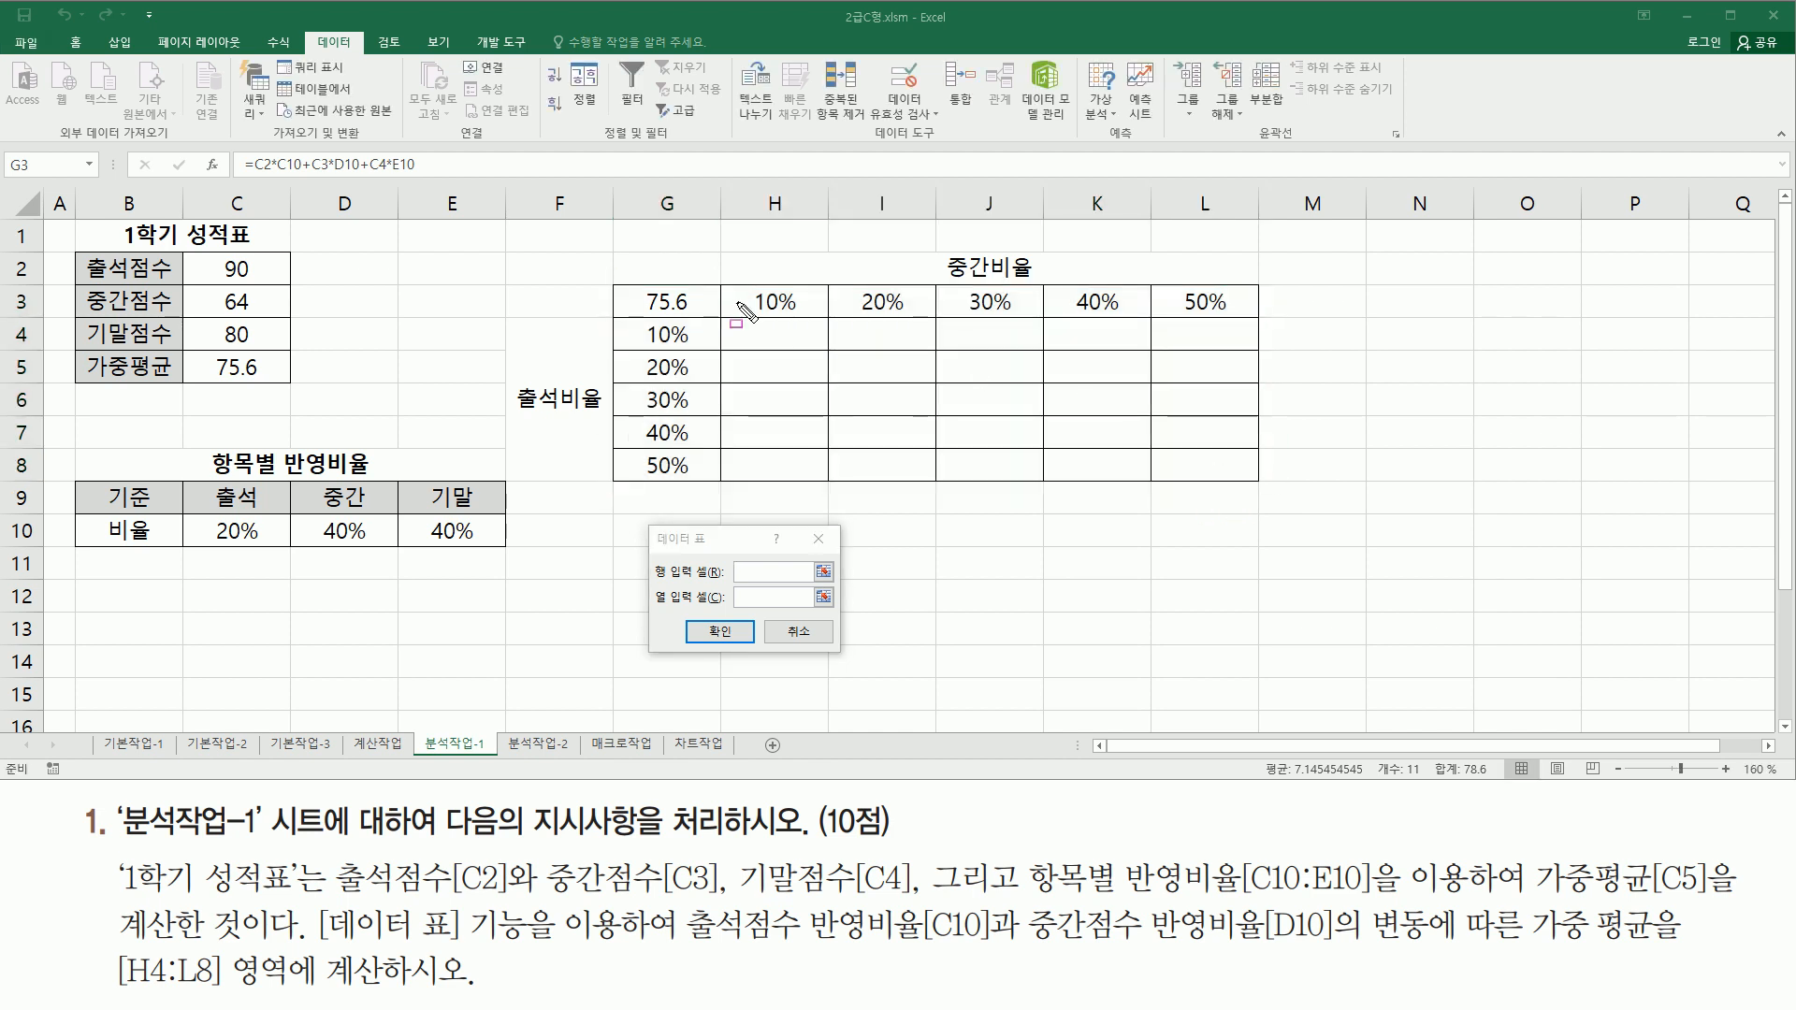
pyautogui.moveTo(738, 302); pyautogui.dragTo(1259, 302)
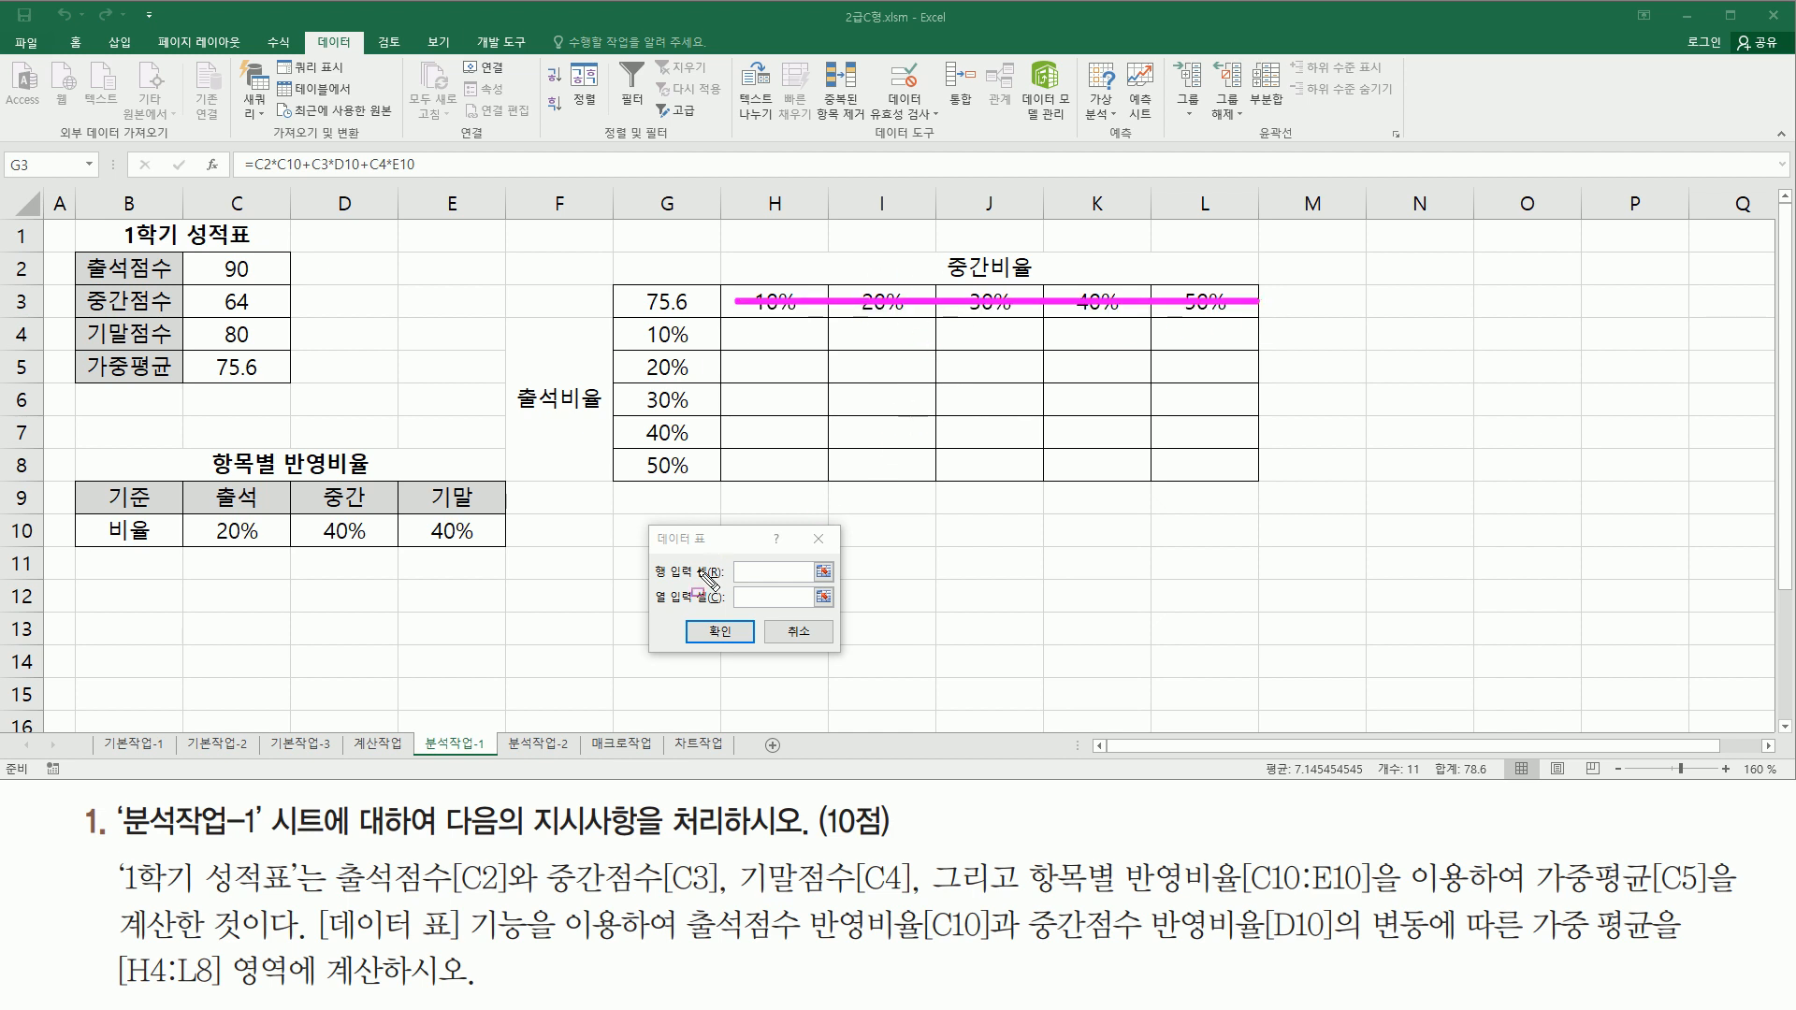
pyautogui.moveTo(647, 554); pyautogui.dragTo(728, 589)
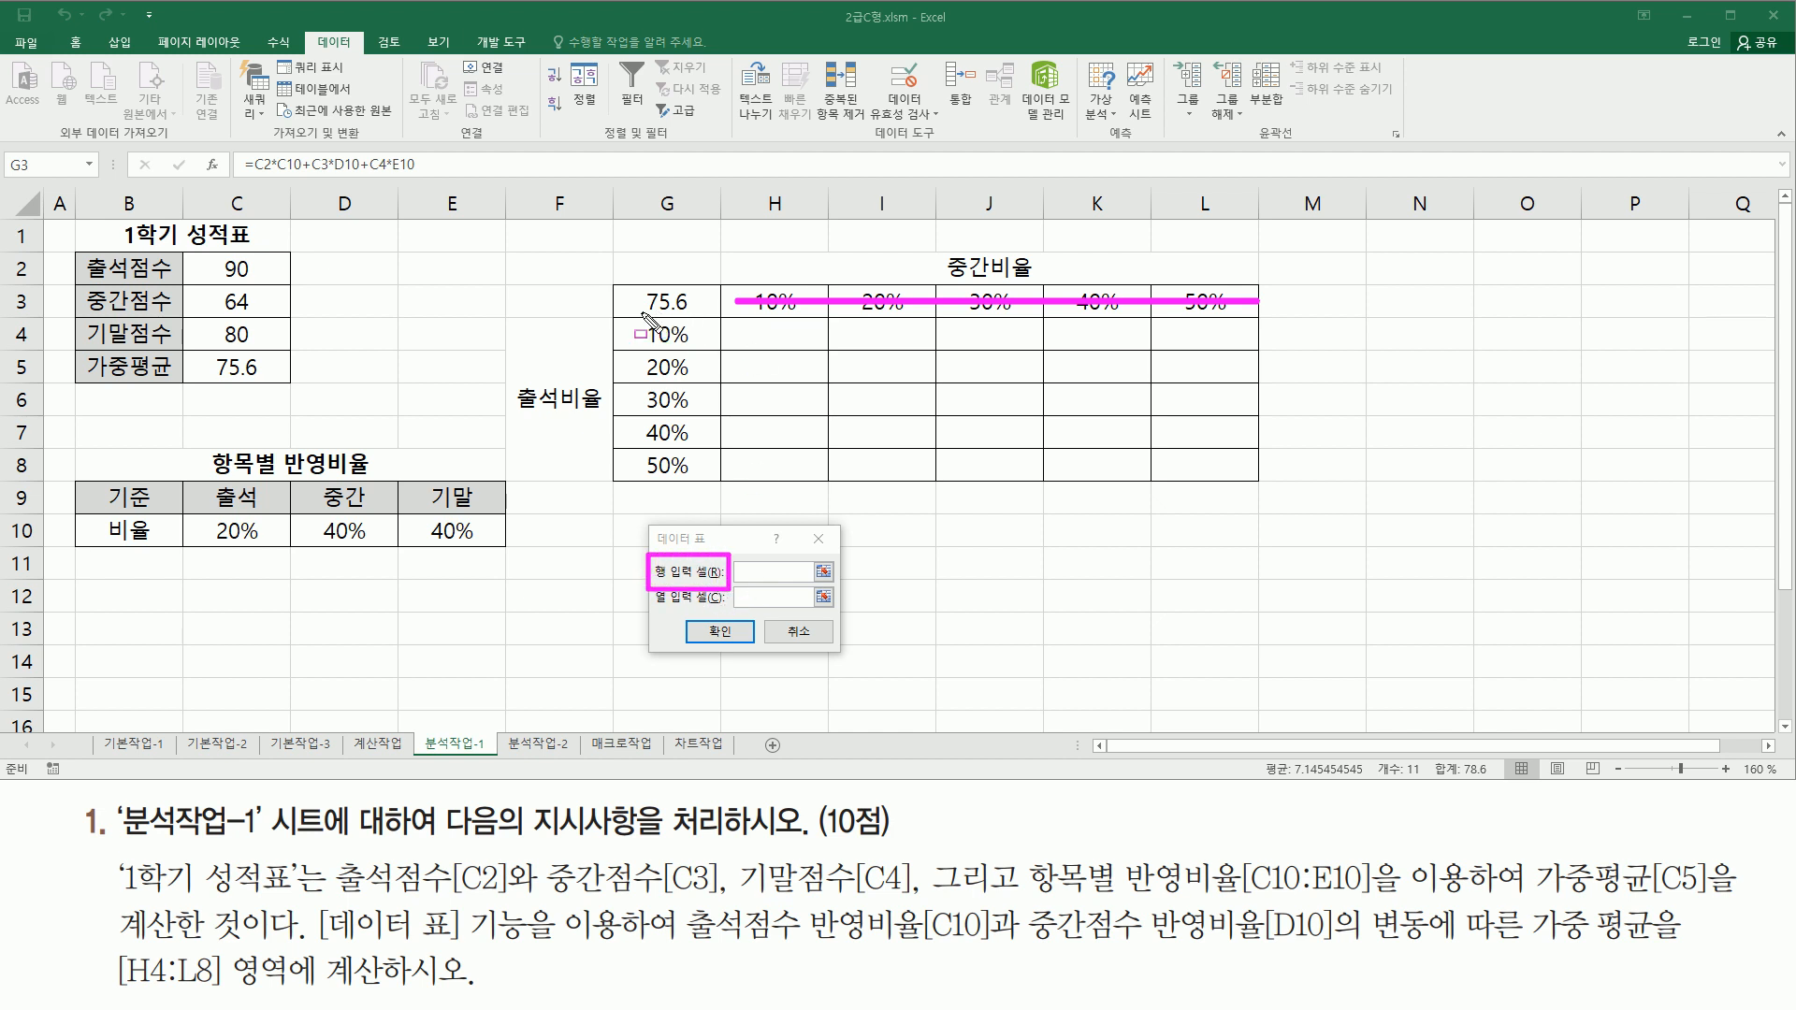
pyautogui.moveTo(637, 312); pyautogui.dragTo(701, 308)
pyautogui.moveTo(310, 512); pyautogui.dragTo(378, 547)
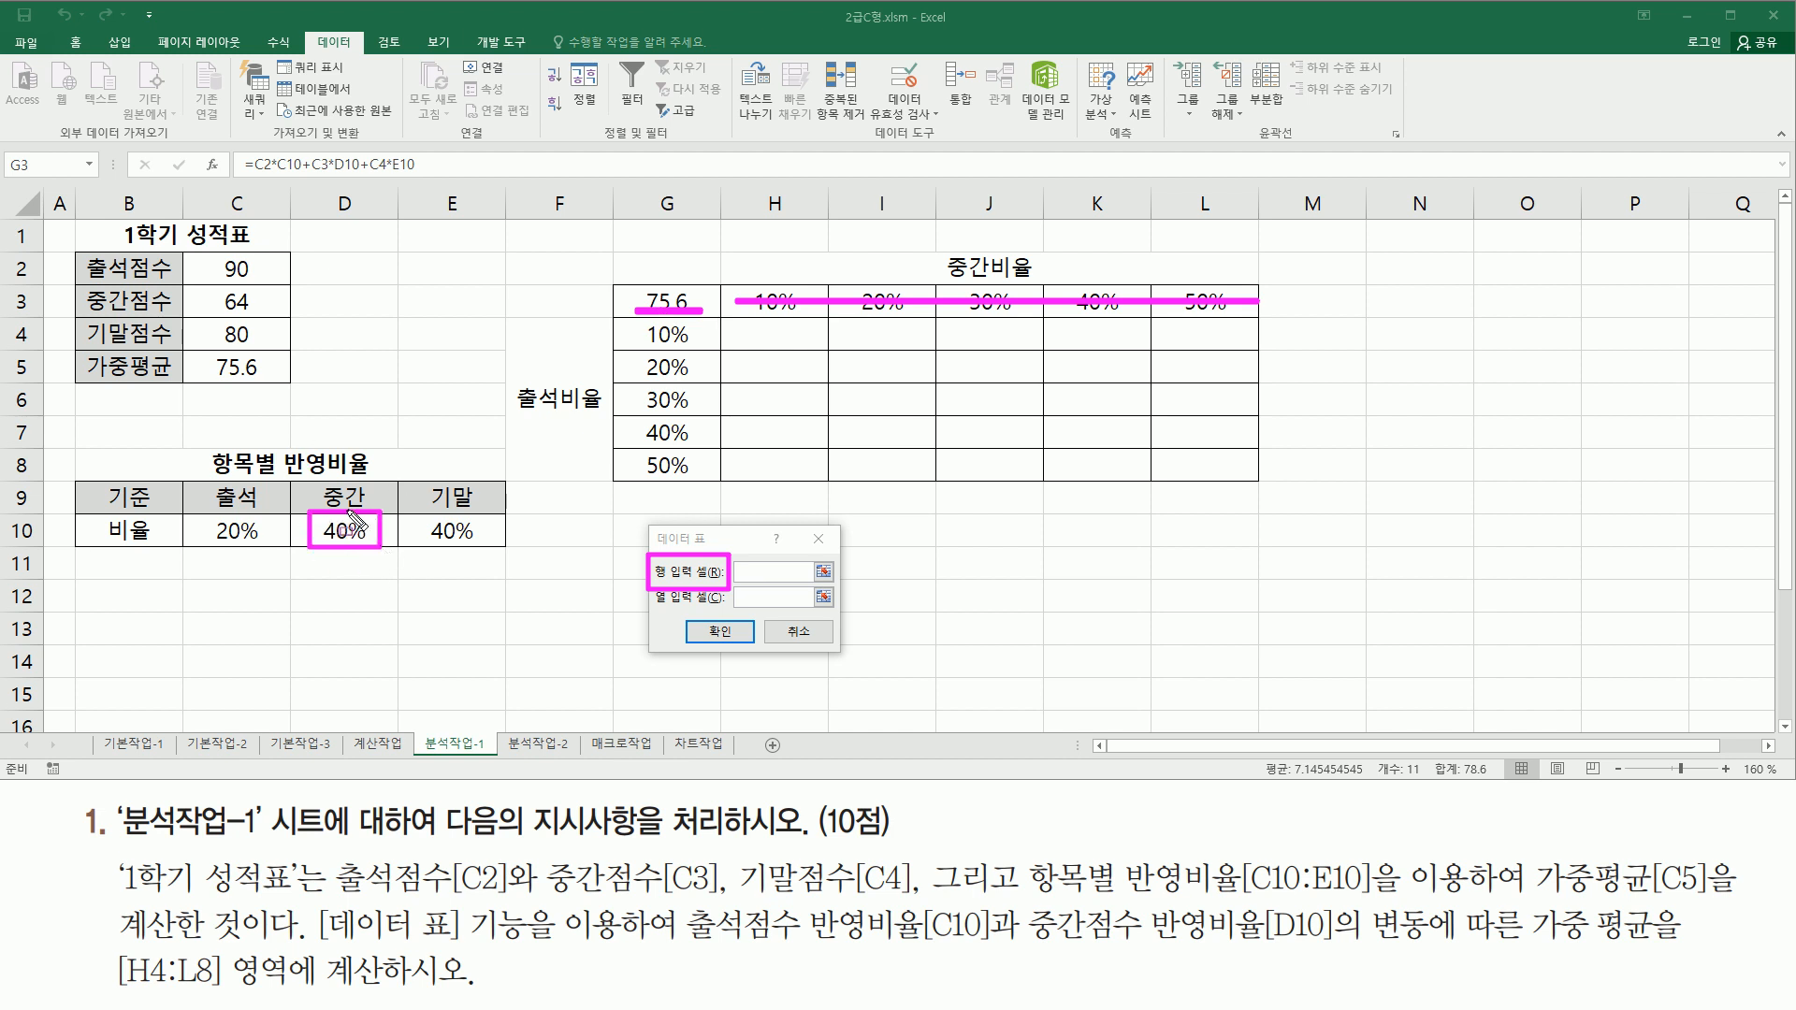
pyautogui.moveTo(740, 280)
pyautogui.mouseDown()
pyautogui.moveTo(814, 318)
pyautogui.moveTo(1264, 318)
pyautogui.mouseUp()
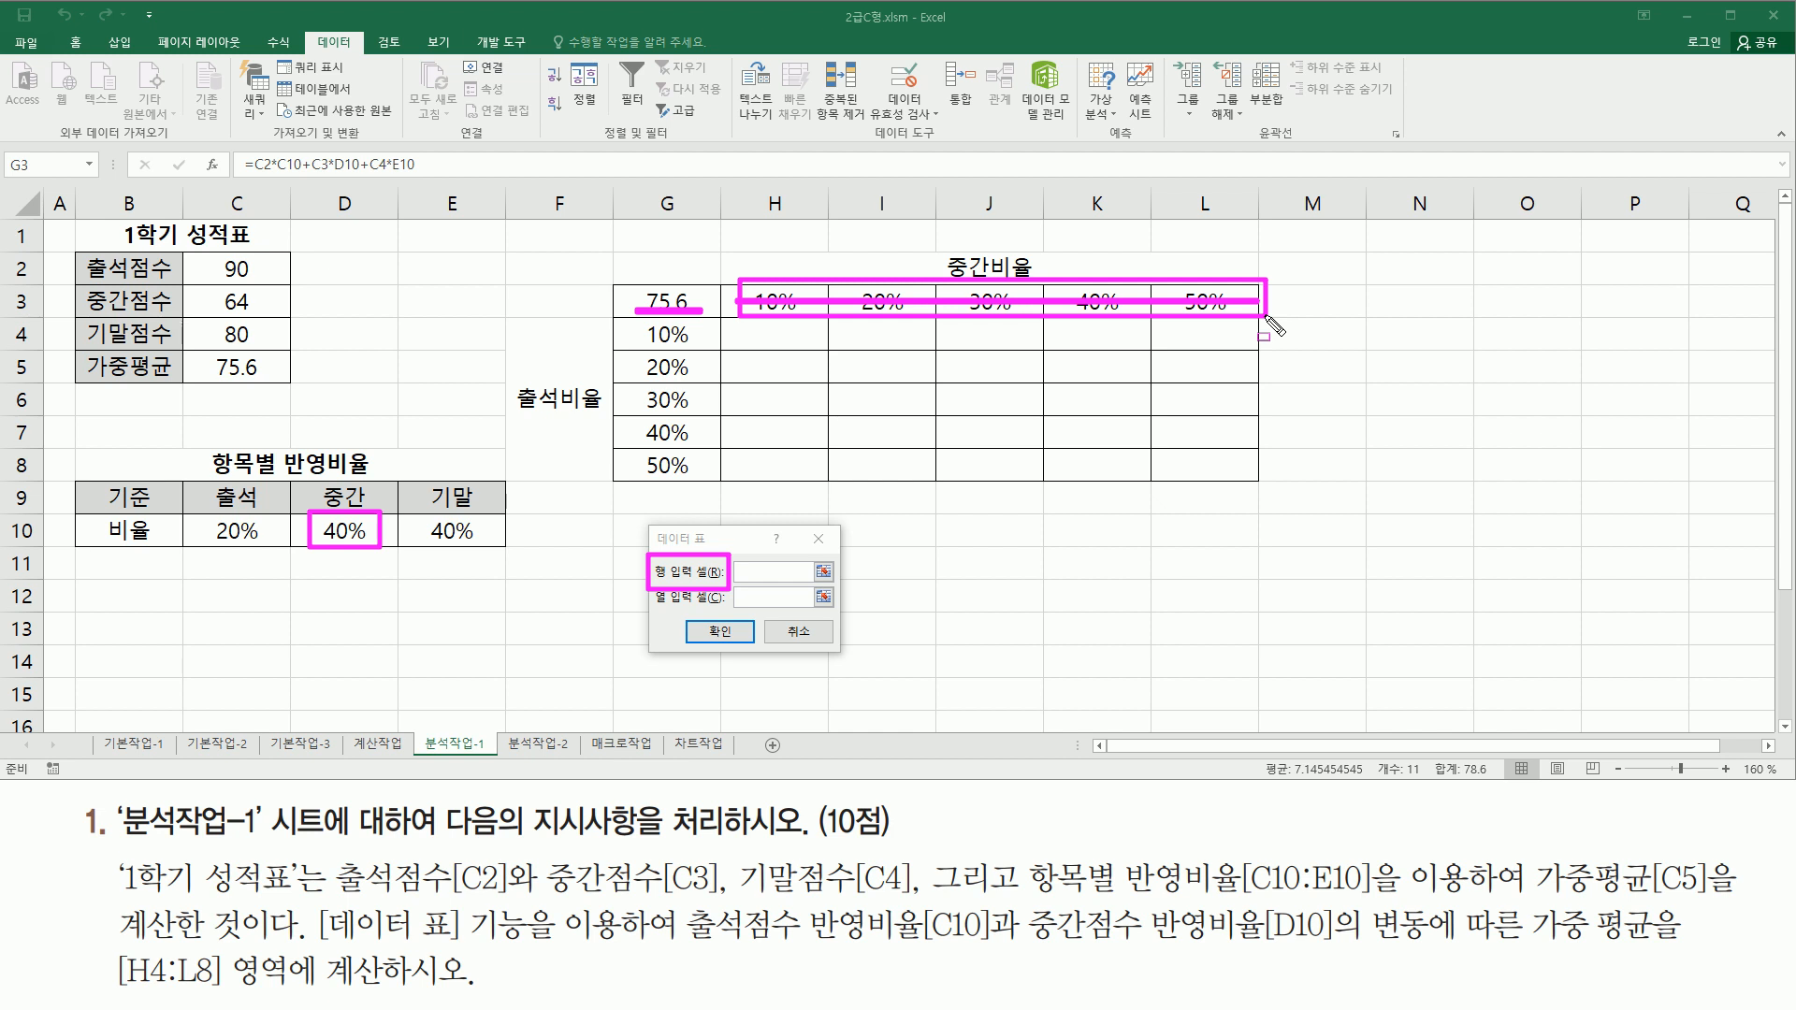
pyautogui.press('Escape')
# Set the data table's row input cell to the midterm ratio in D10 and activate the column input cell entry.
pyautogui.click(753, 570)
pyautogui.click(328, 535)
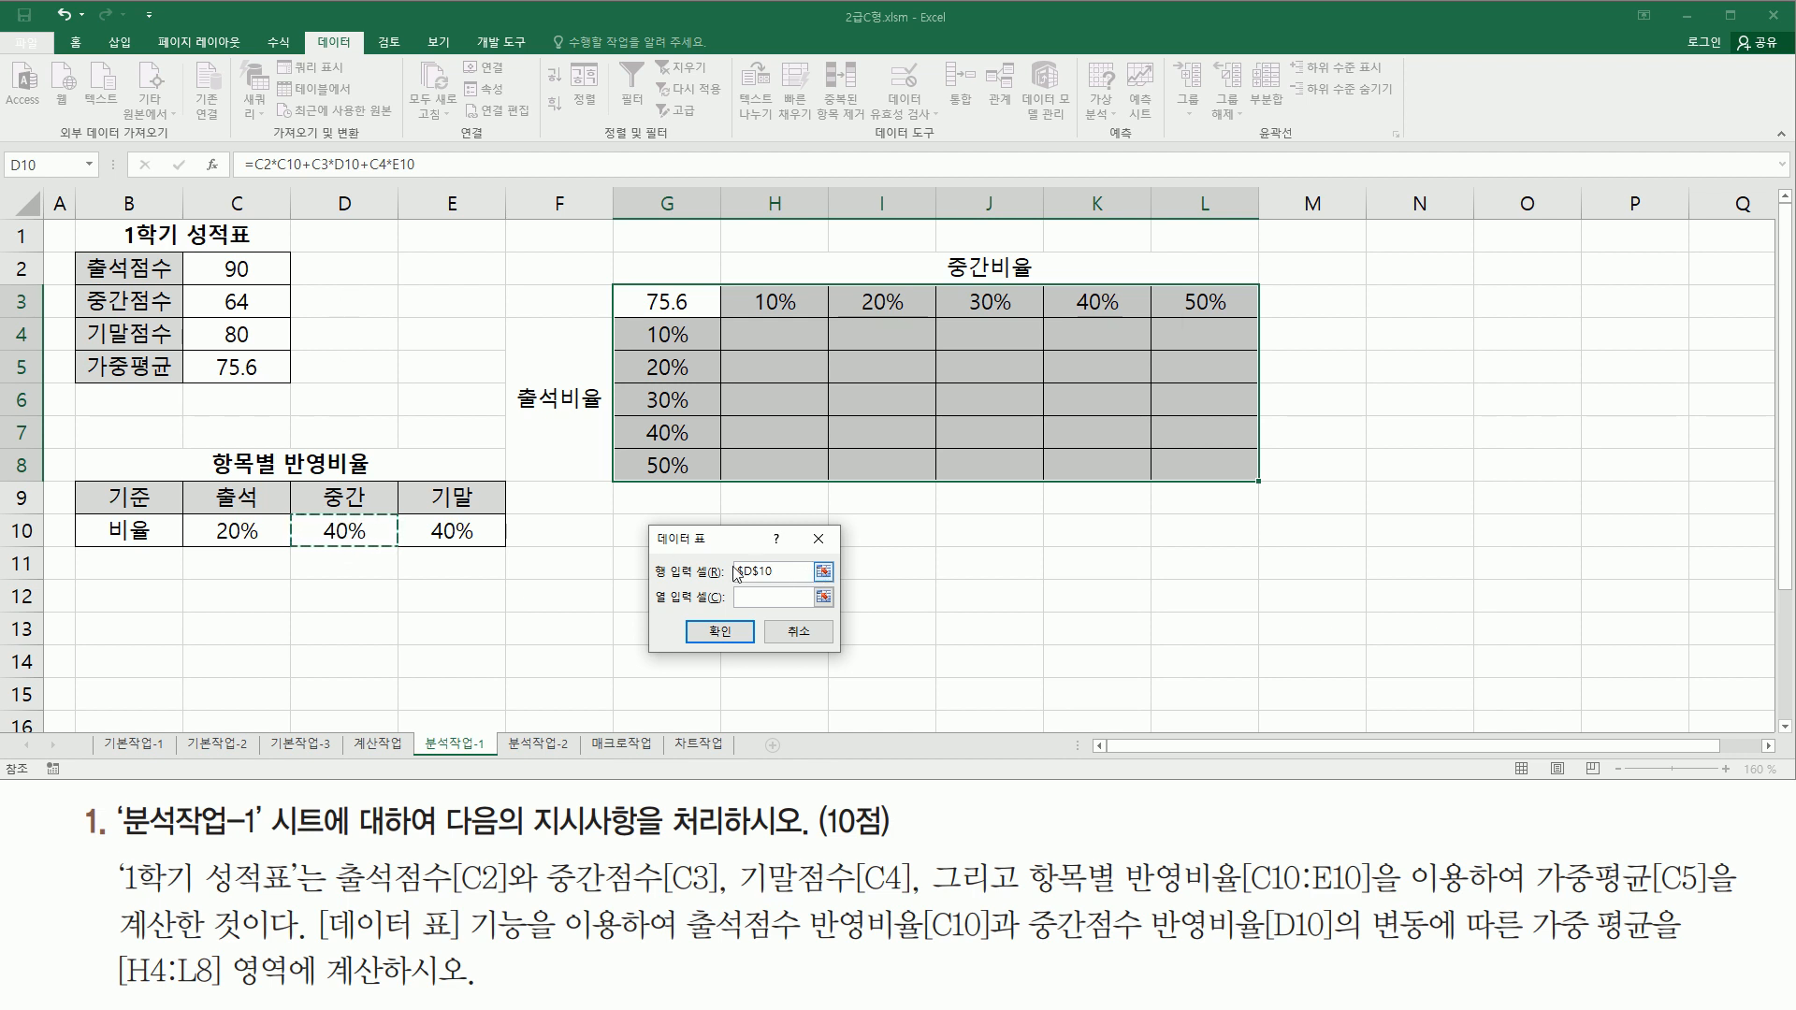
pyautogui.click(747, 600)
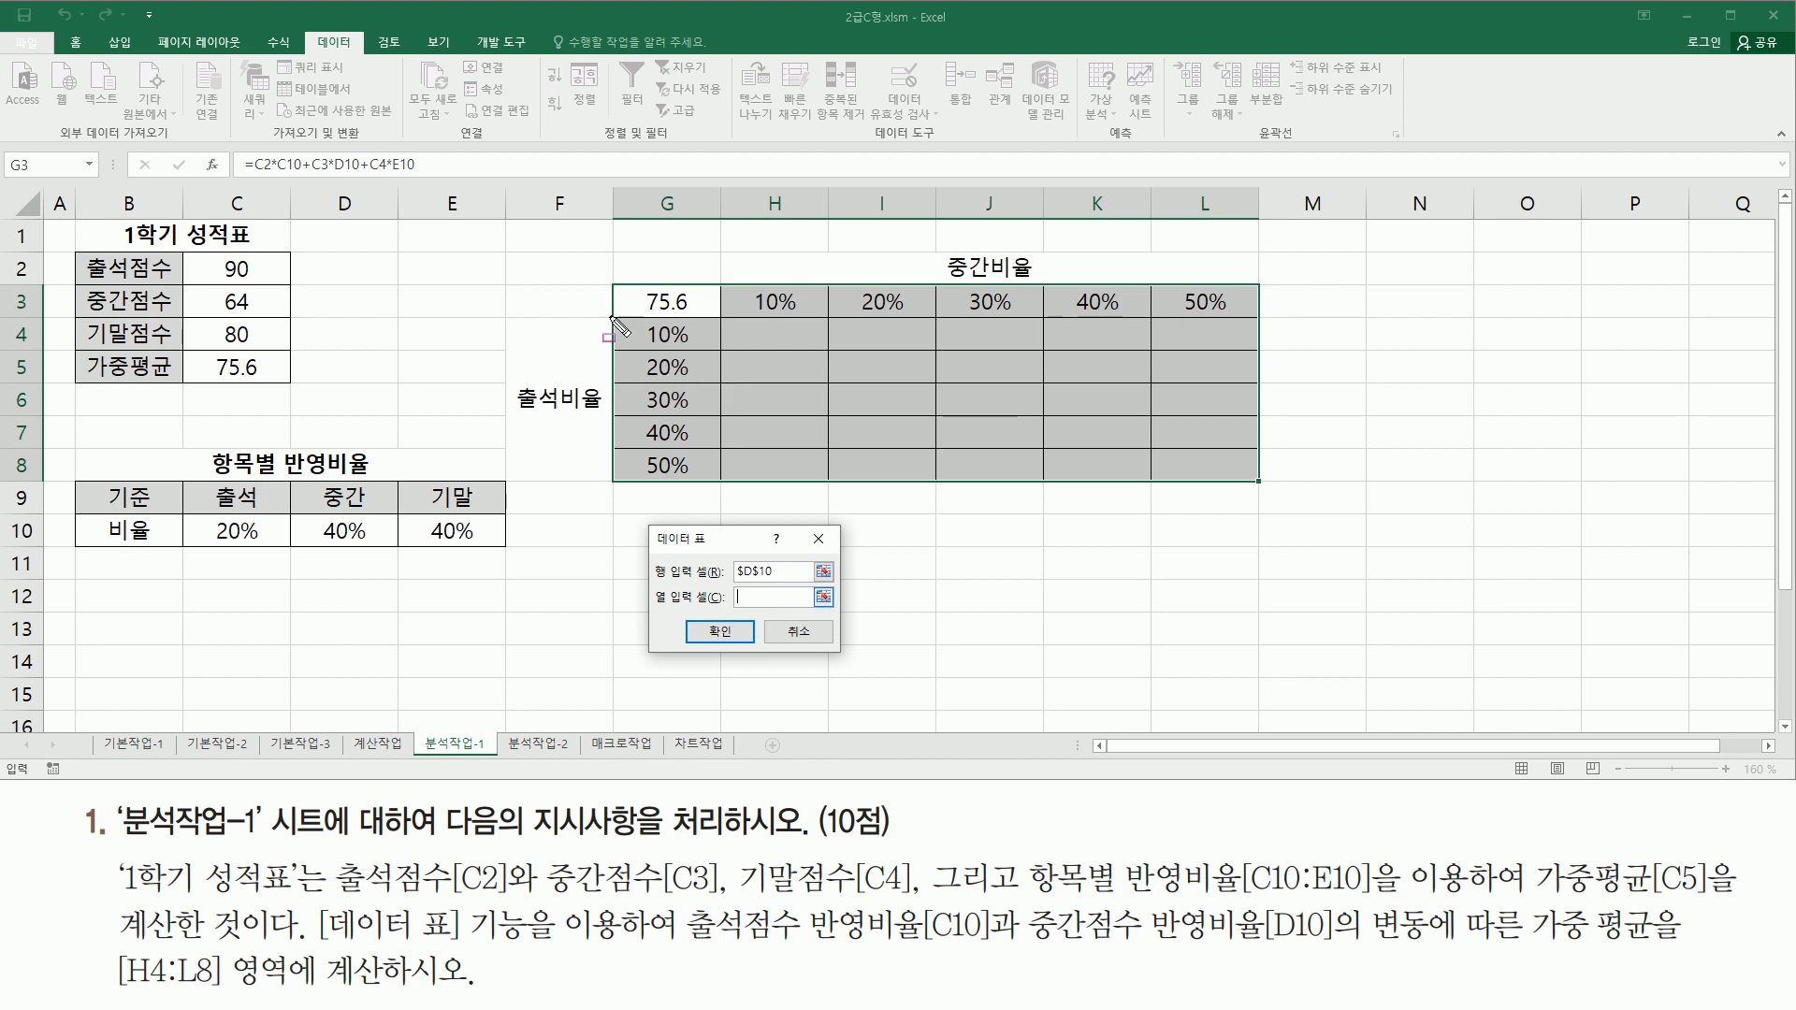
pyautogui.moveTo(703, 275); pyautogui.dragTo(703, 497)
pyautogui.moveTo(636, 319)
pyautogui.mouseDown()
pyautogui.moveTo(692, 372)
pyautogui.moveTo(696, 482)
pyautogui.mouseUp()
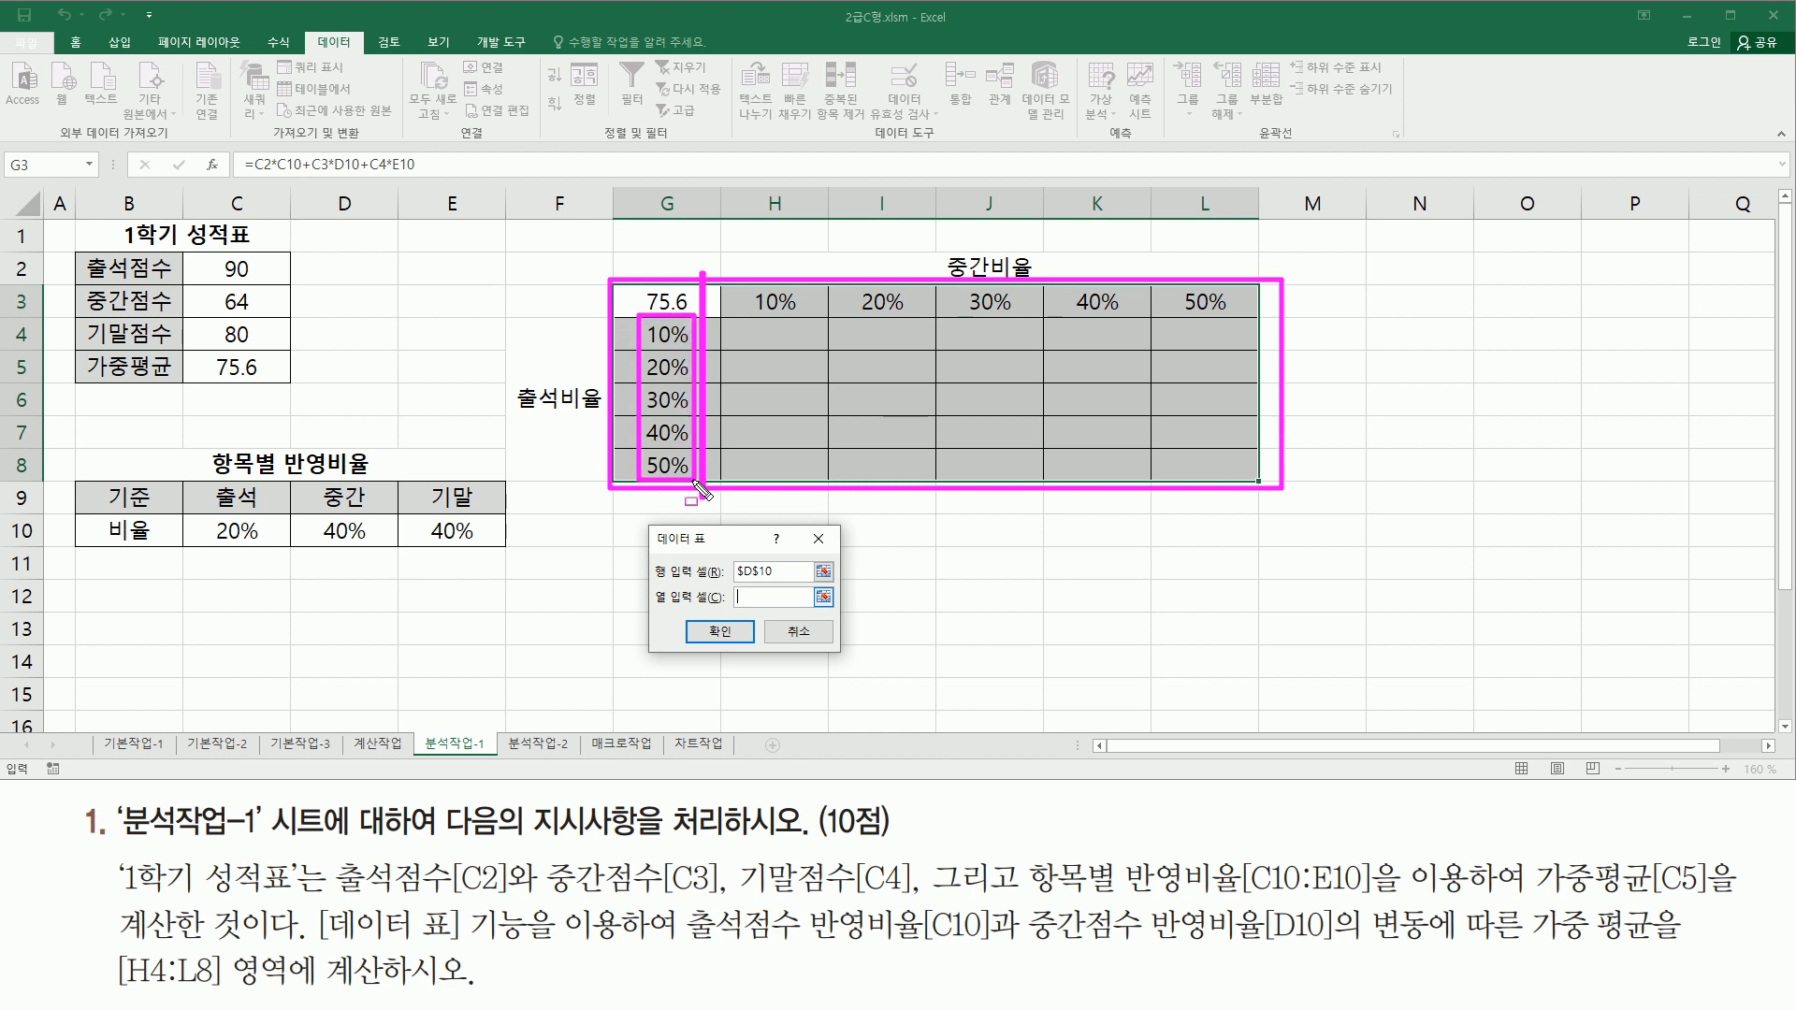
pyautogui.moveTo(513, 411); pyautogui.dragTo(604, 412)
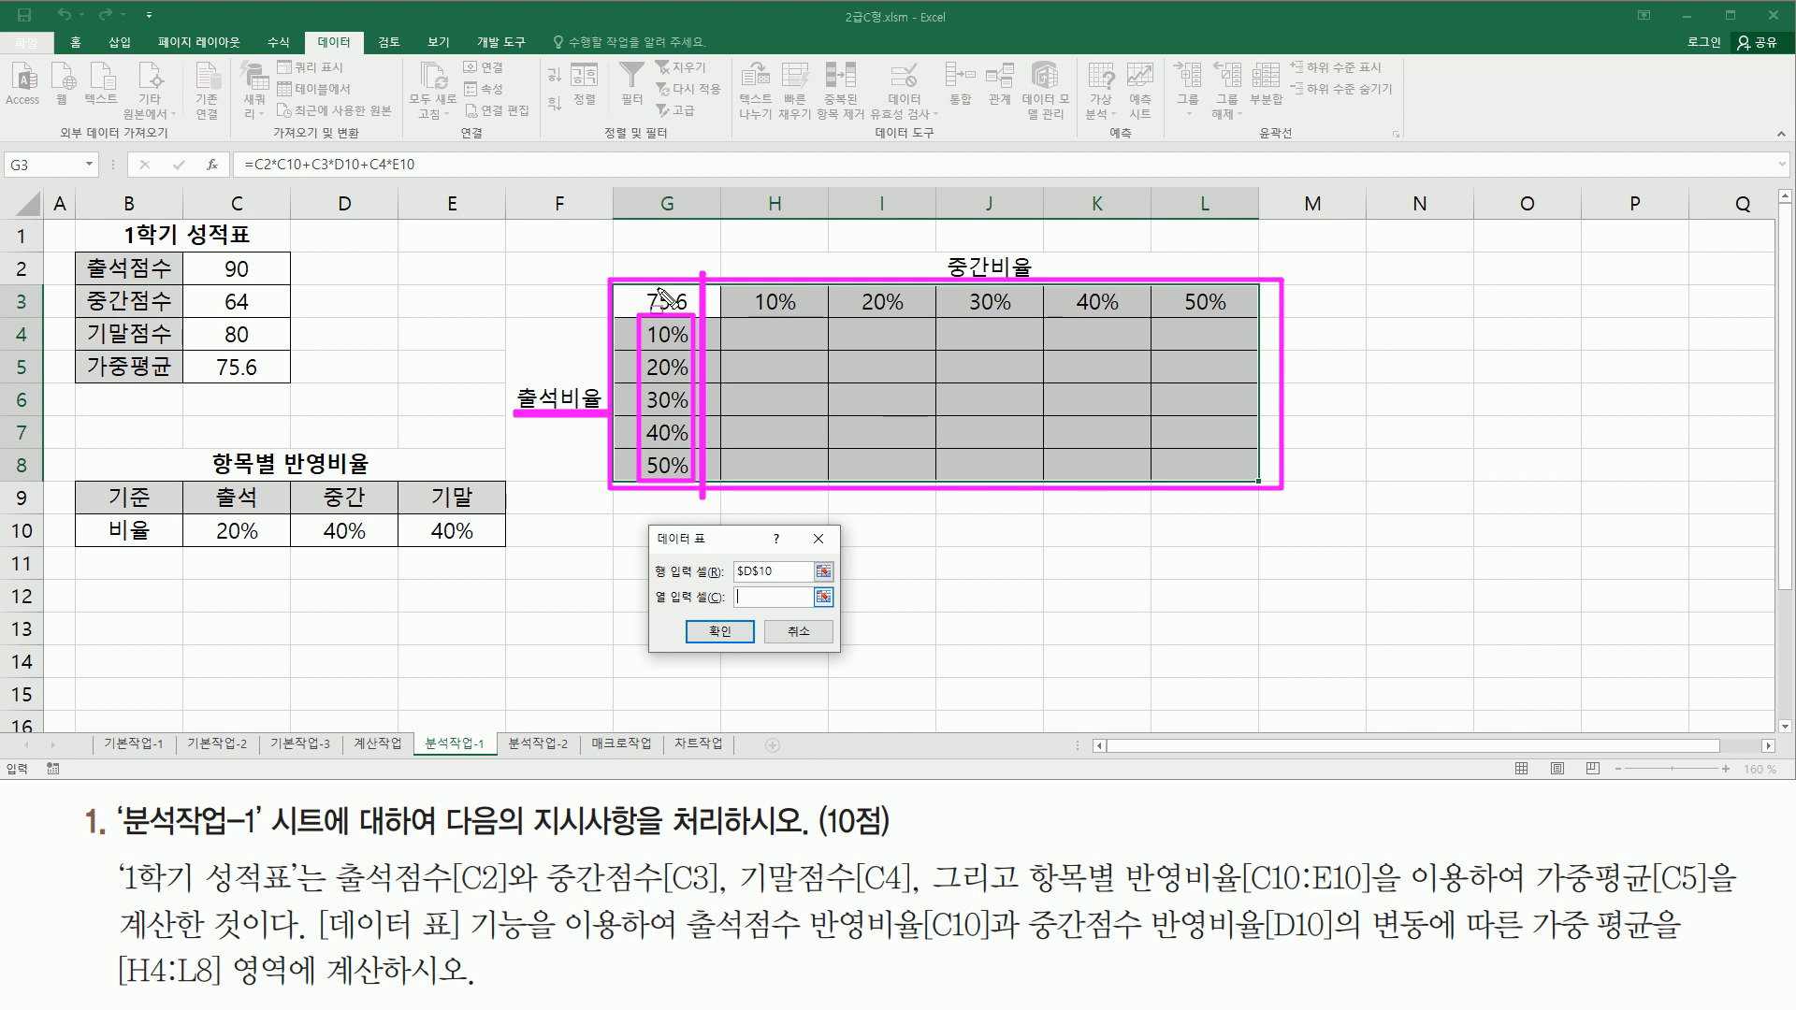
pyautogui.moveTo(632, 291); pyautogui.dragTo(698, 312)
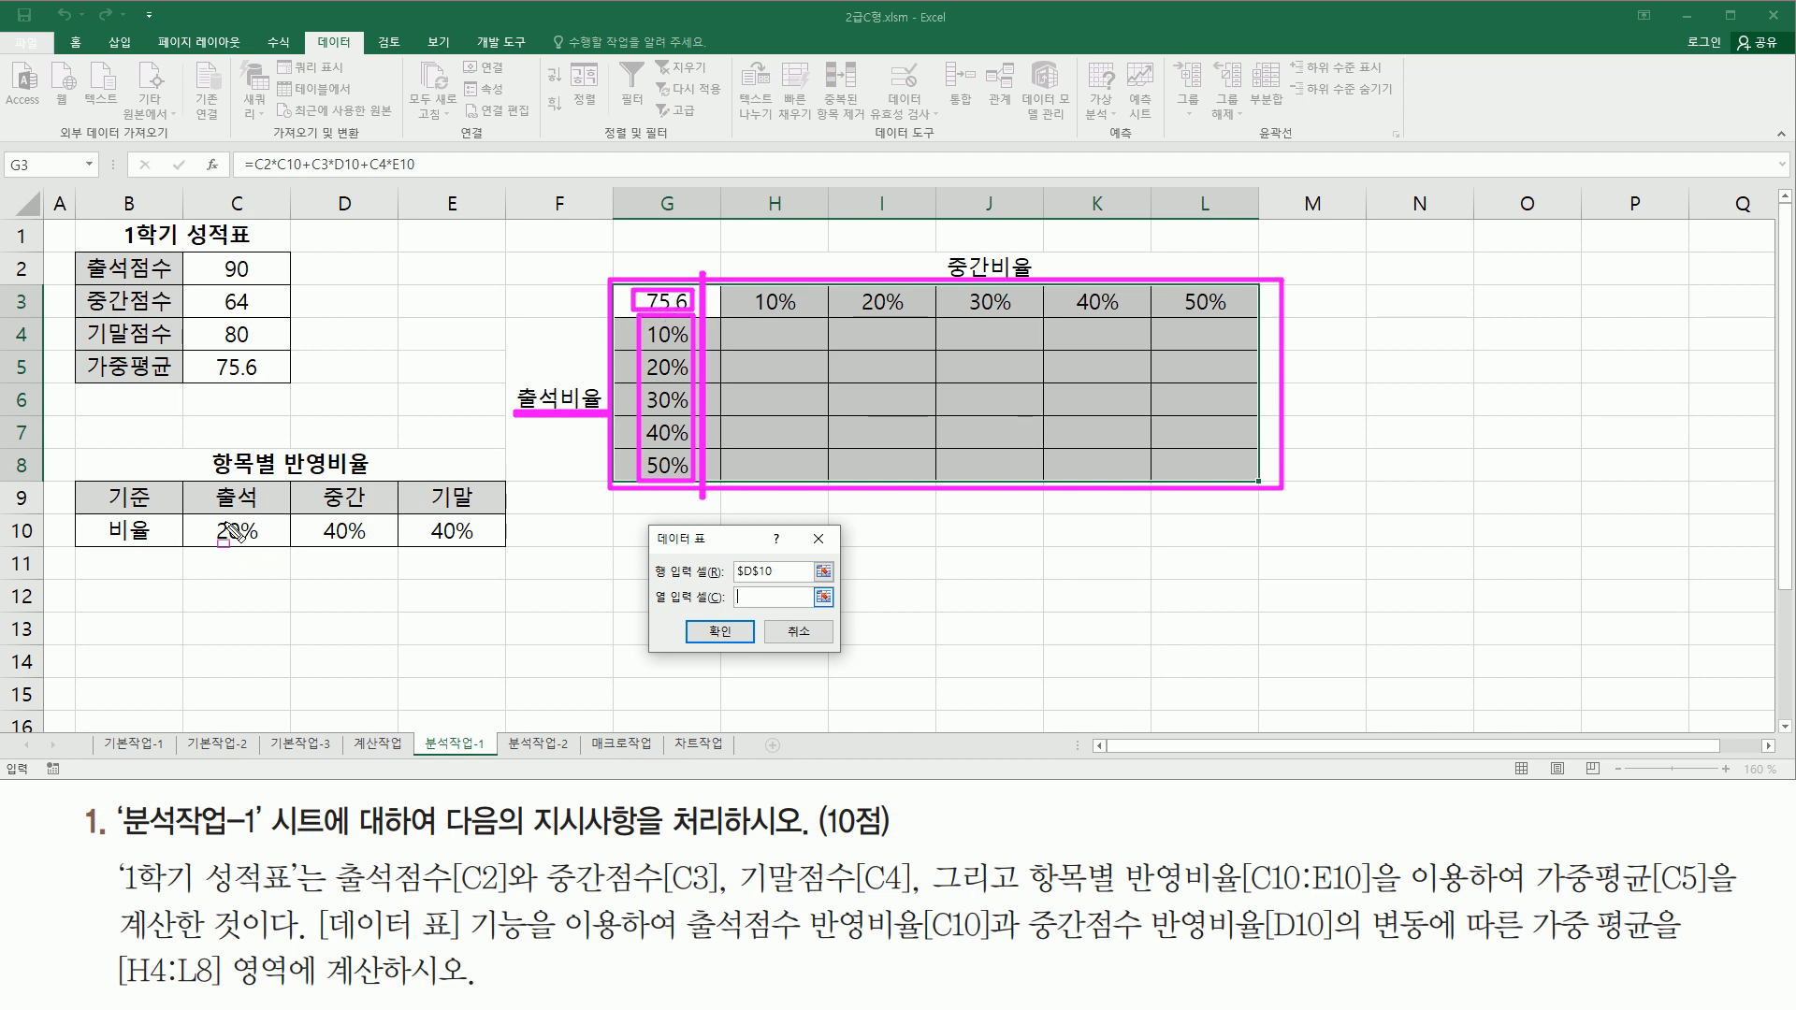
pyautogui.moveTo(202, 511)
pyautogui.mouseDown()
pyautogui.moveTo(239, 550)
pyautogui.moveTo(276, 552)
pyautogui.mouseUp()
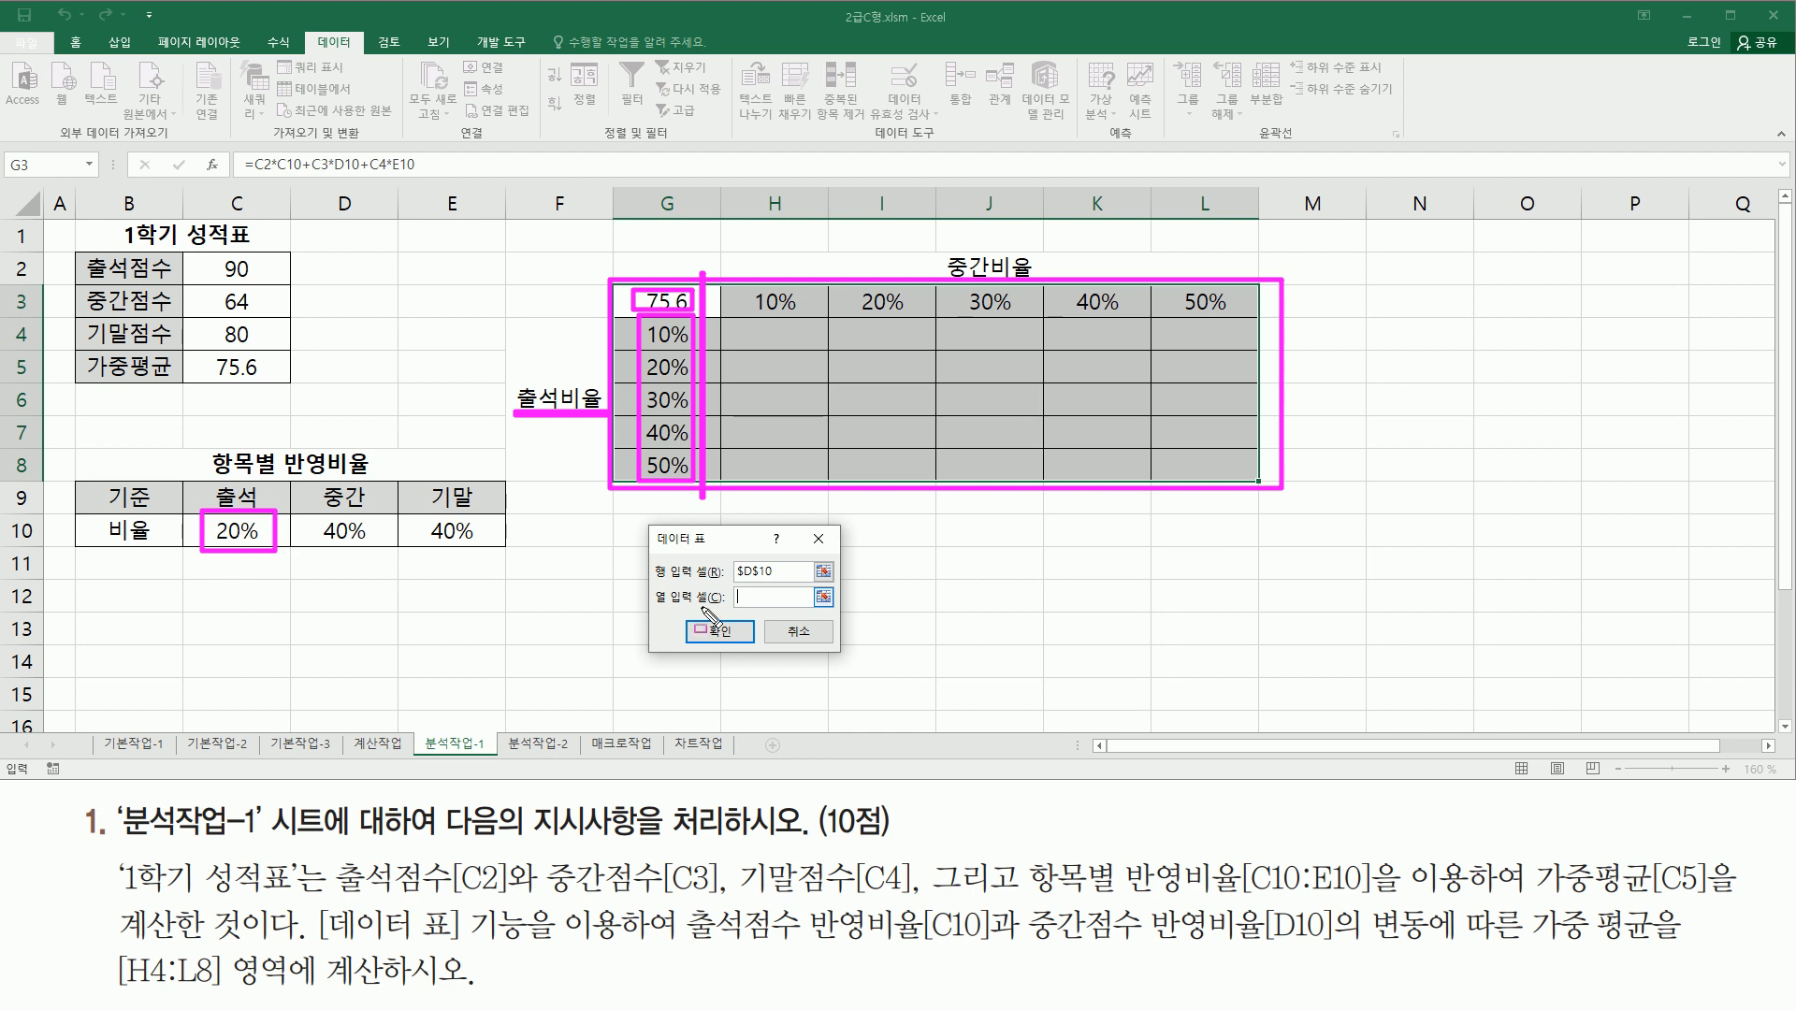
pyautogui.press('Escape')
# Set the column input cell to the attendance ratio in C10 and create the data table in H4:L8.
pyautogui.click(228, 531)
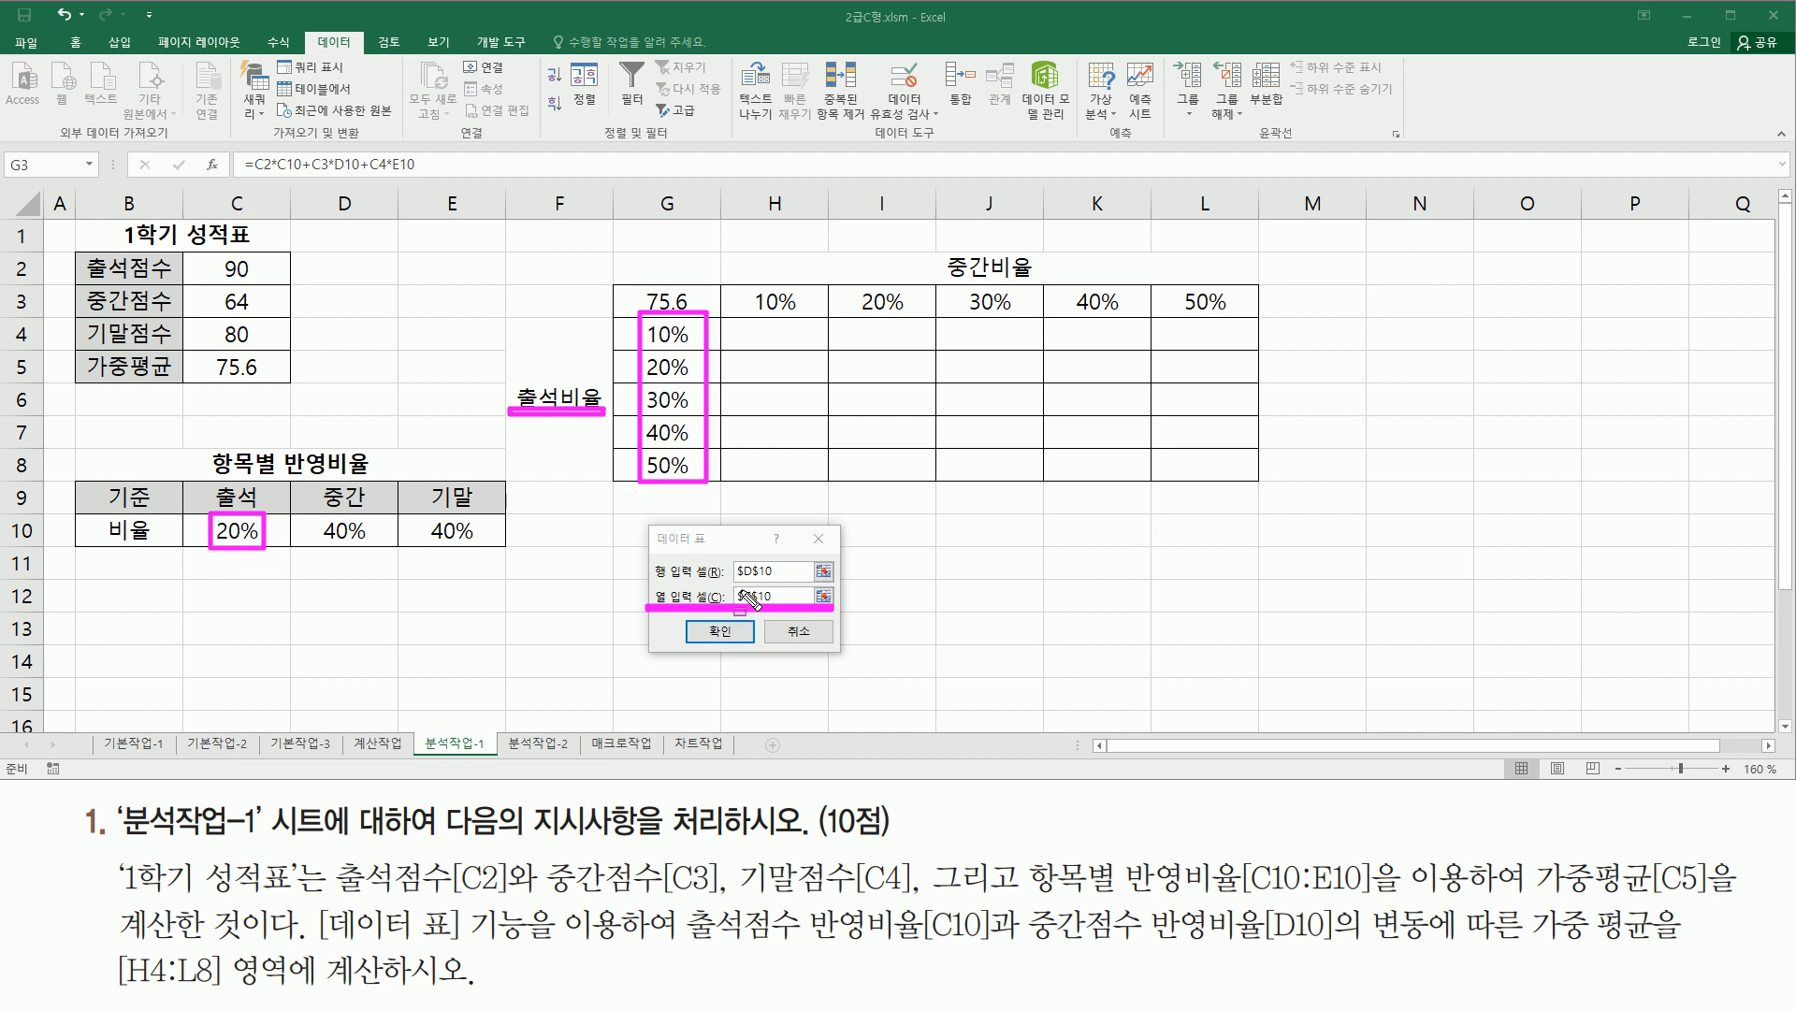
pyautogui.press('Escape')
pyautogui.click(728, 547)
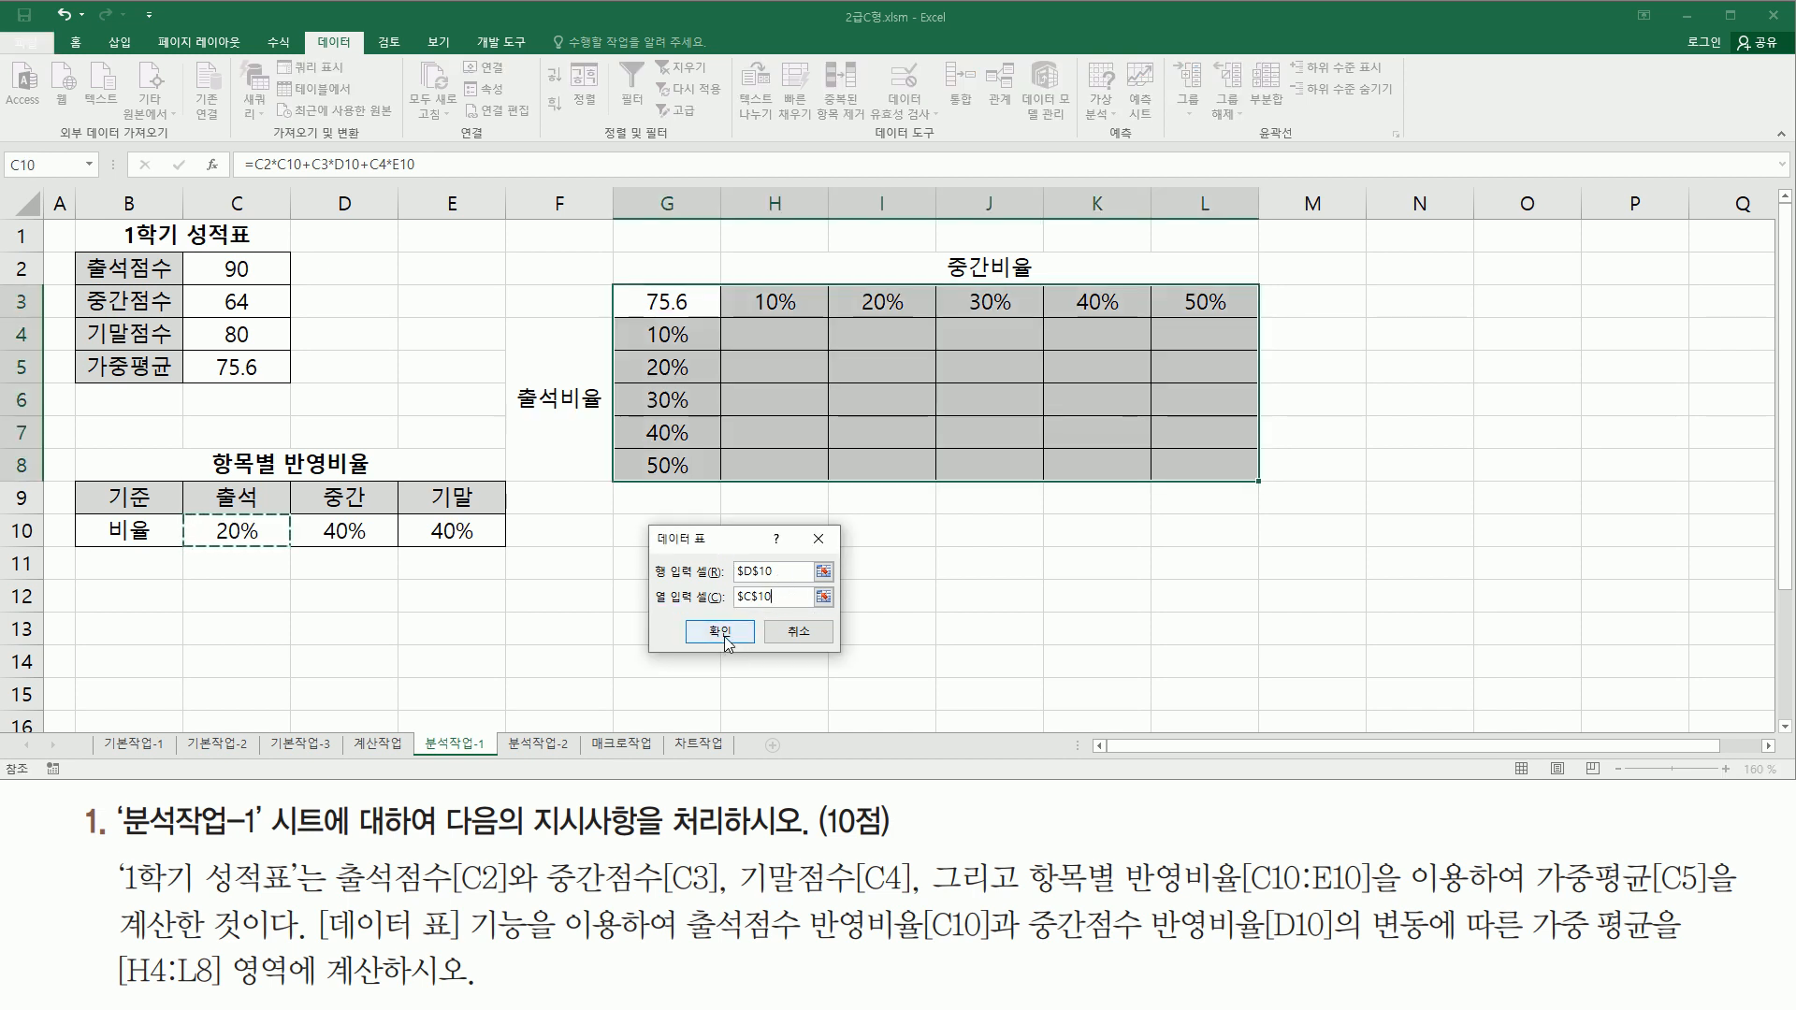
pyautogui.click(721, 633)
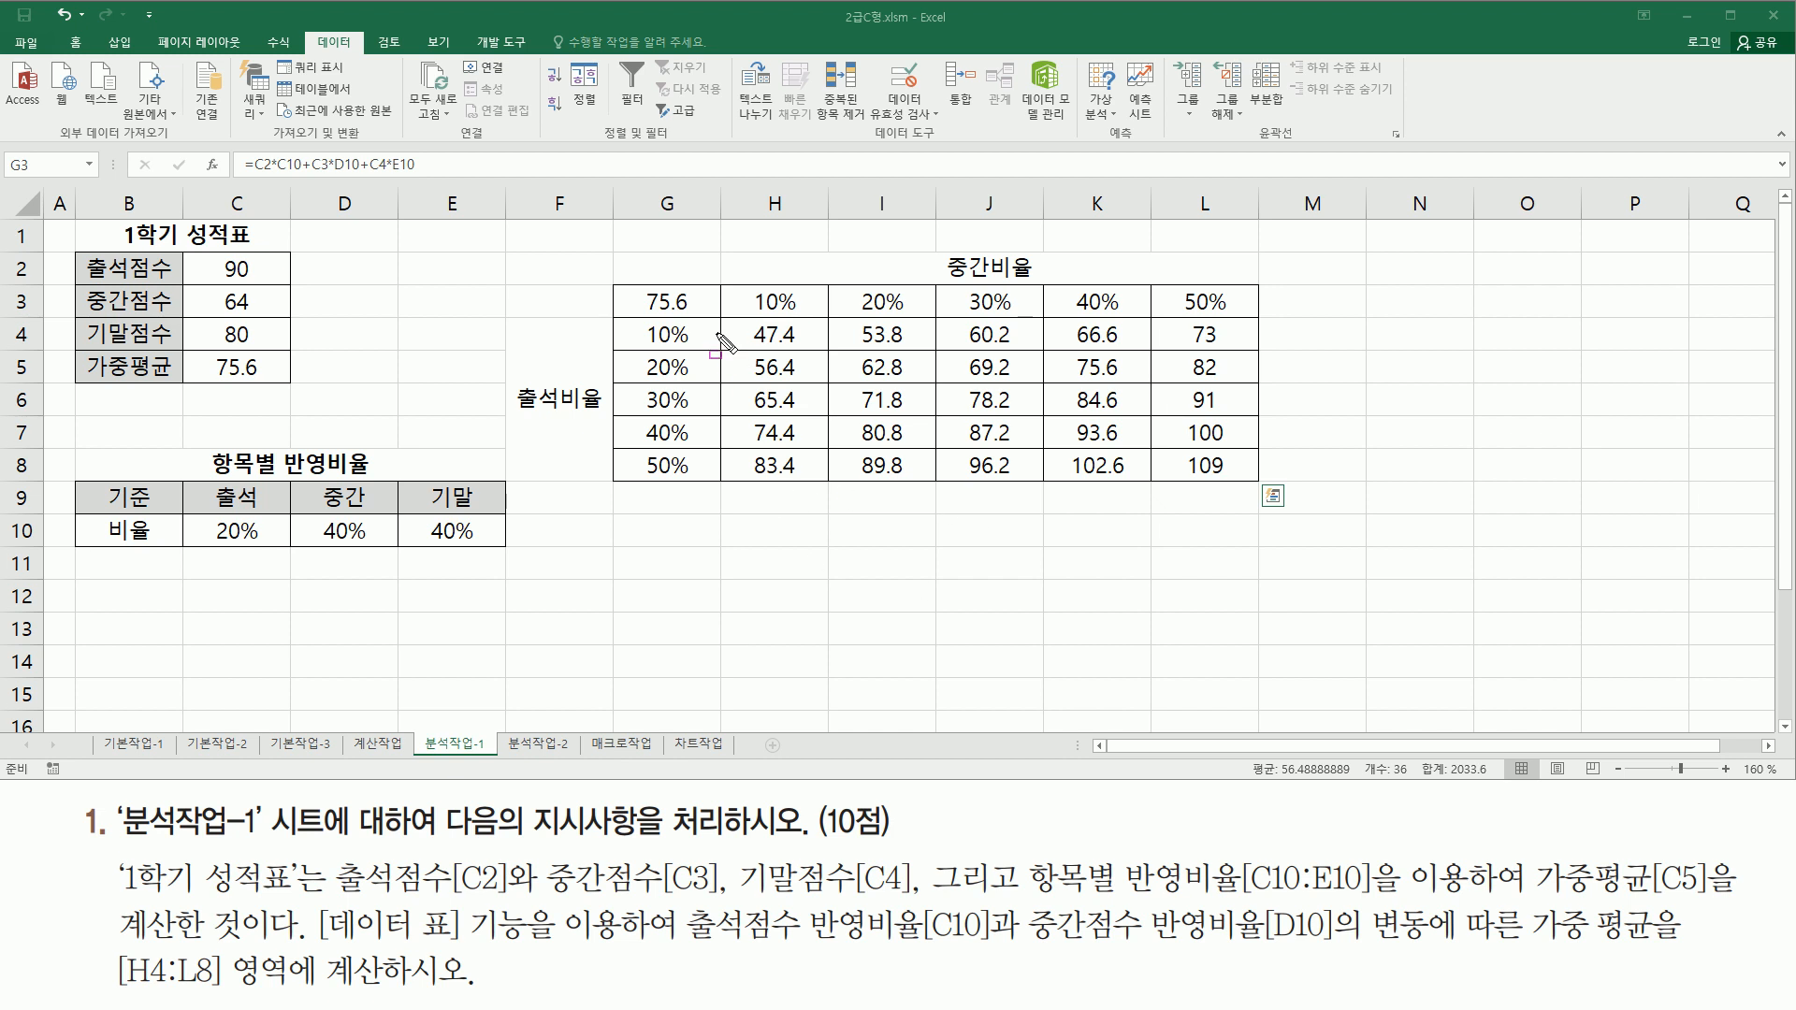
pyautogui.moveTo(729, 315); pyautogui.dragTo(1254, 316)
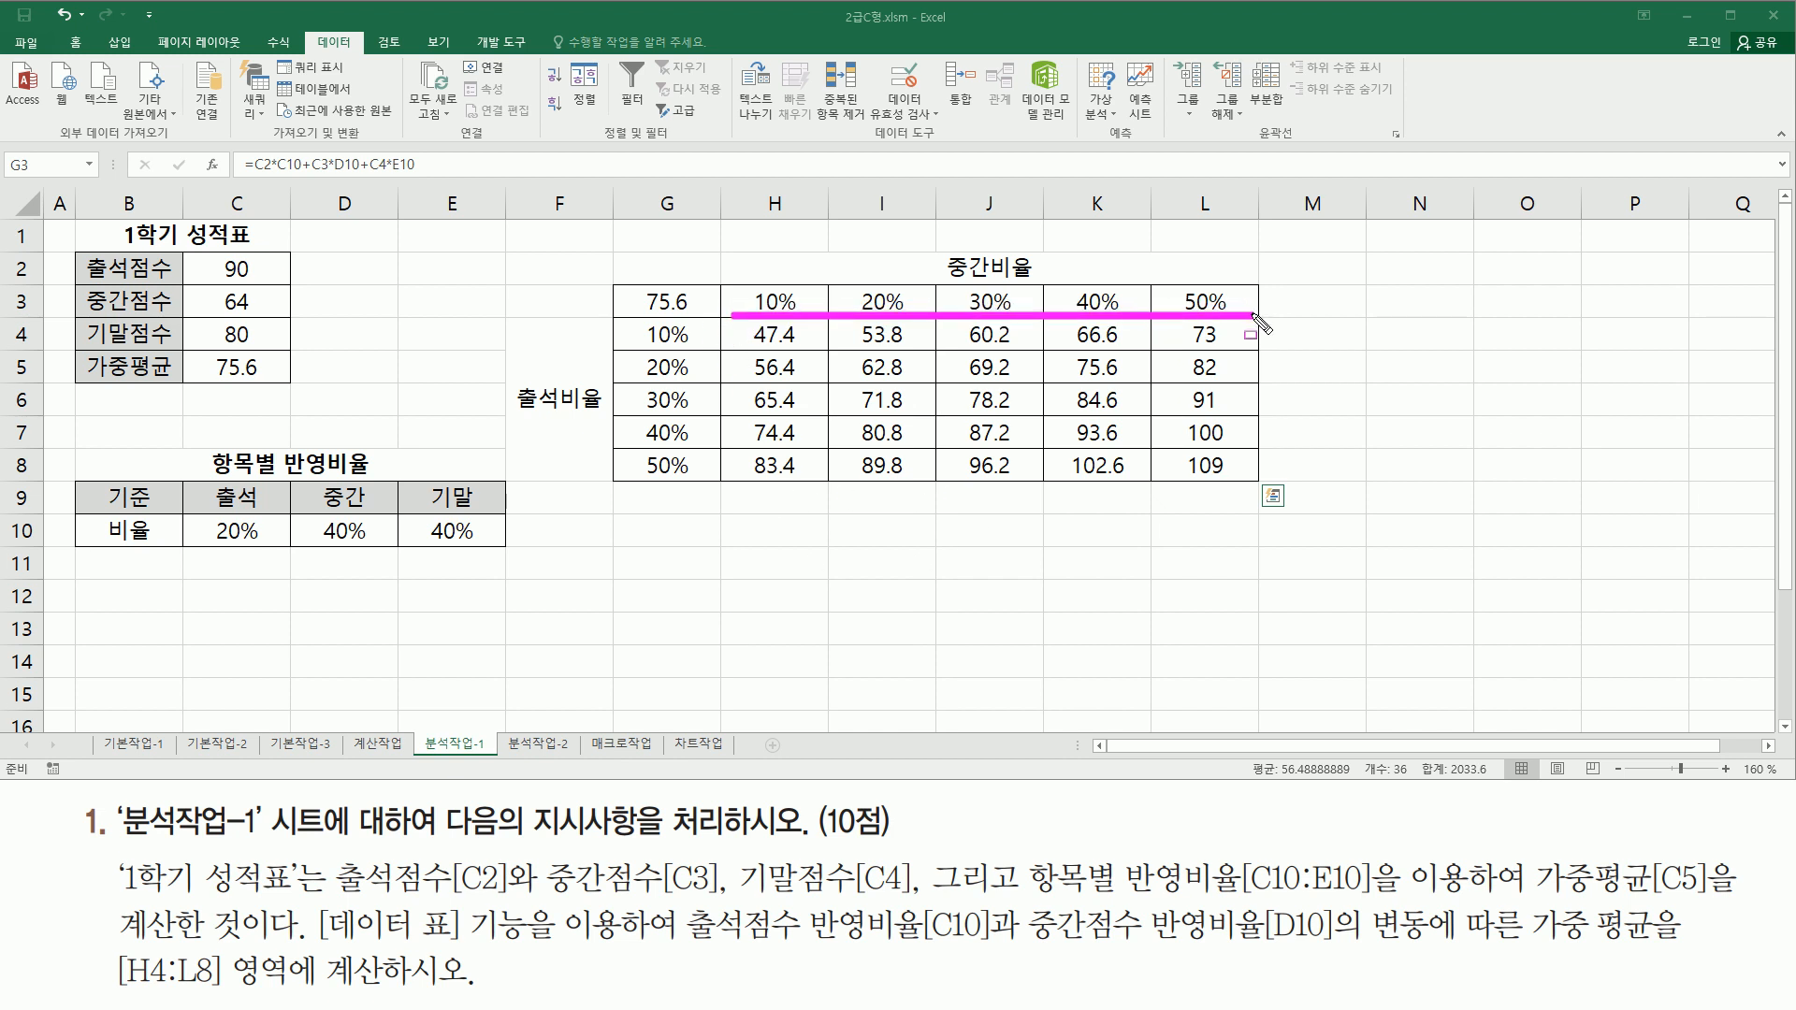
pyautogui.moveTo(692, 321); pyautogui.dragTo(694, 477)
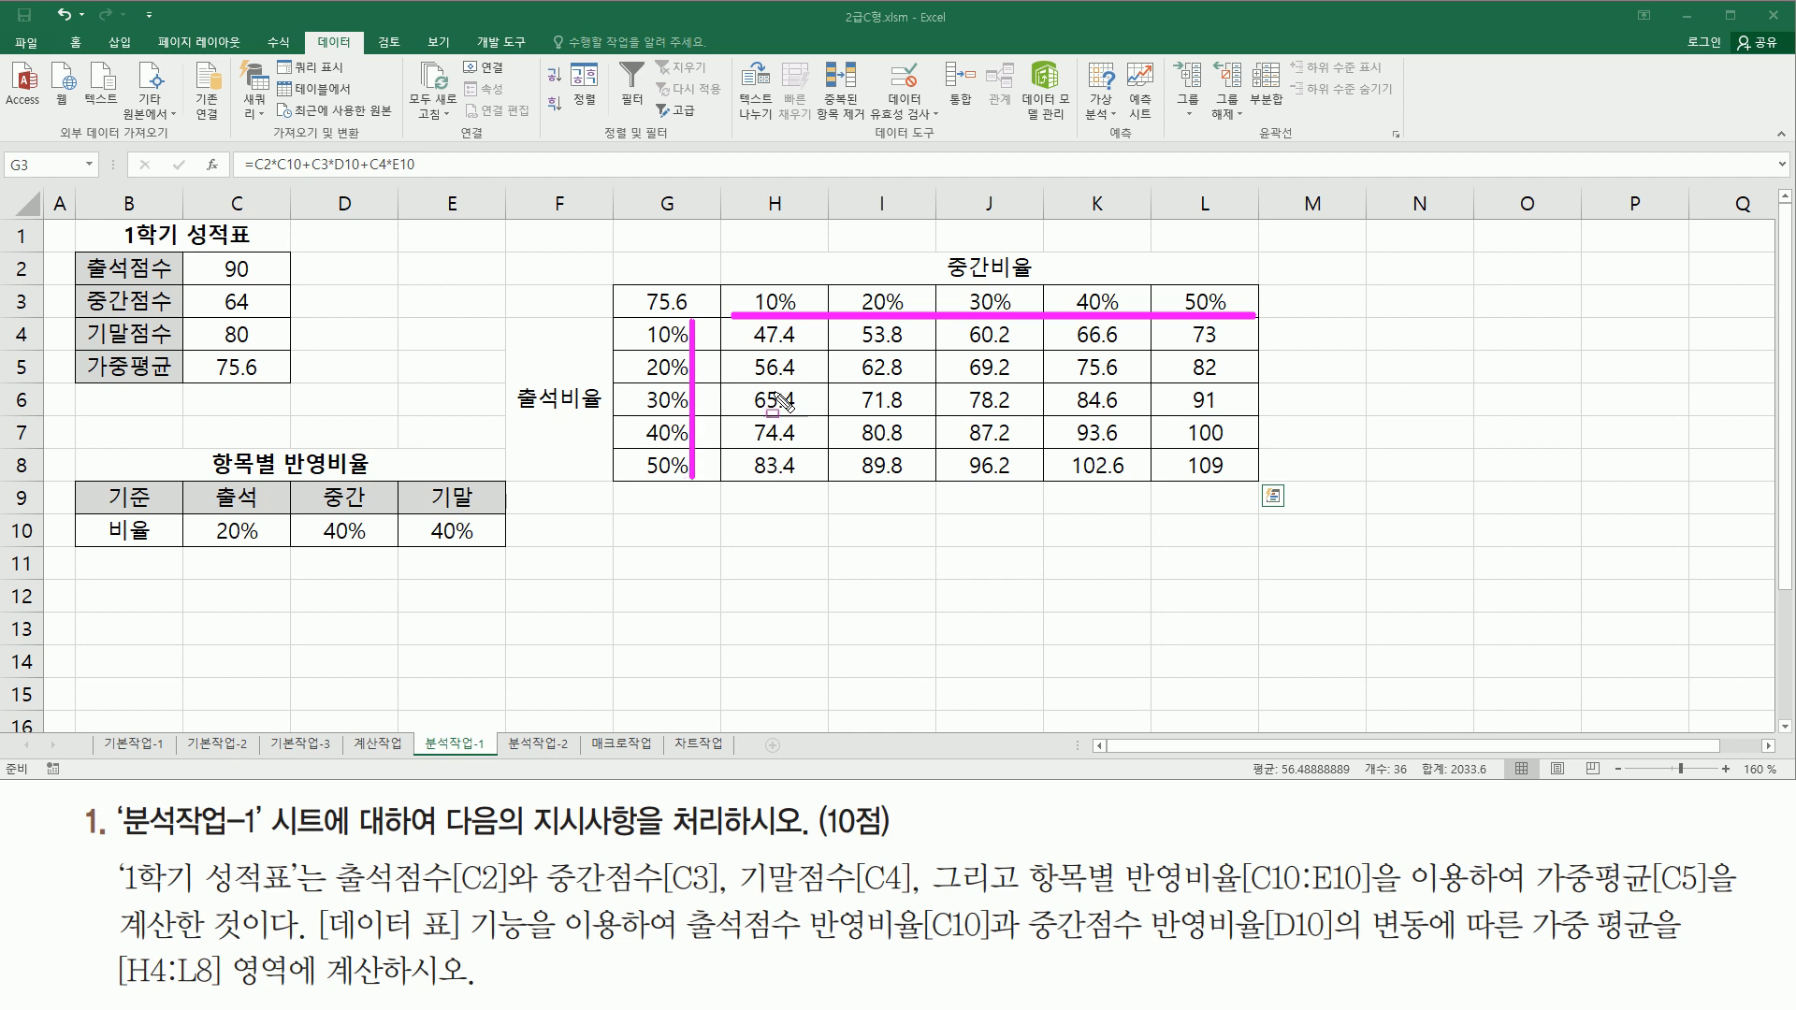
pyautogui.moveTo(754, 325)
pyautogui.mouseDown()
pyautogui.moveTo(765, 379)
pyautogui.moveTo(1238, 480)
pyautogui.mouseUp()
pyautogui.press('Escape')
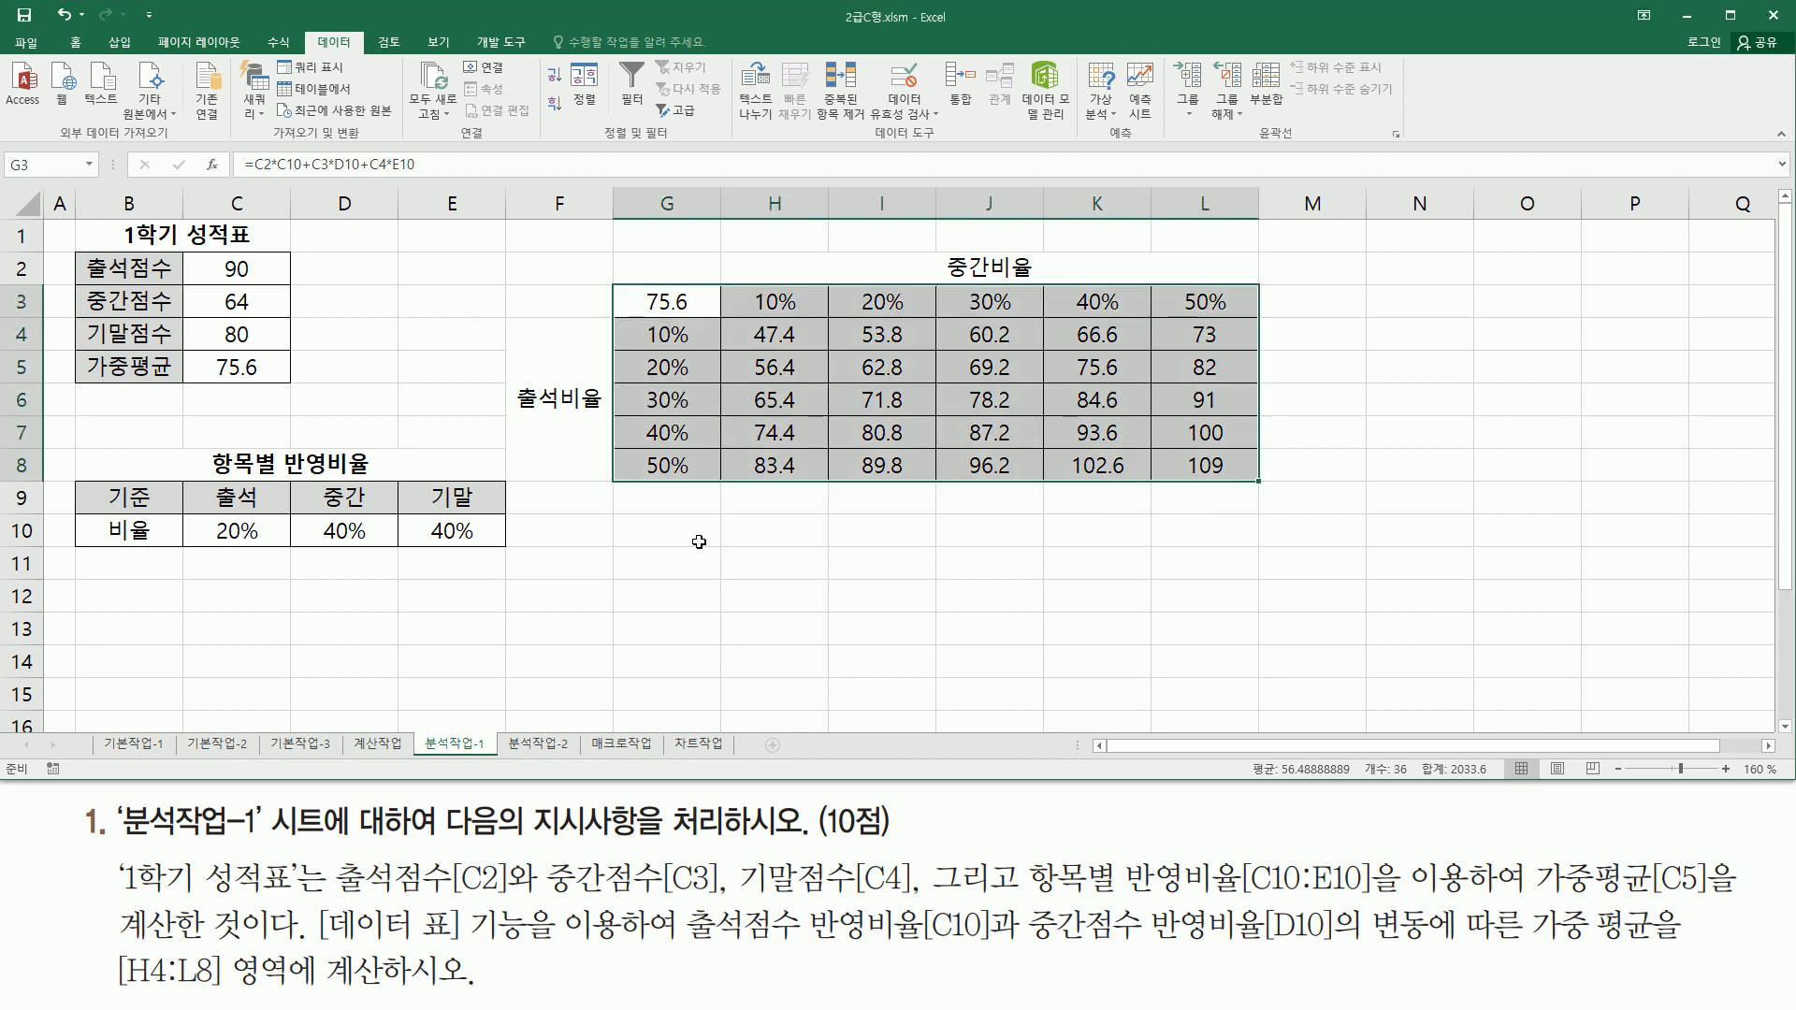
pyautogui.click(698, 542)
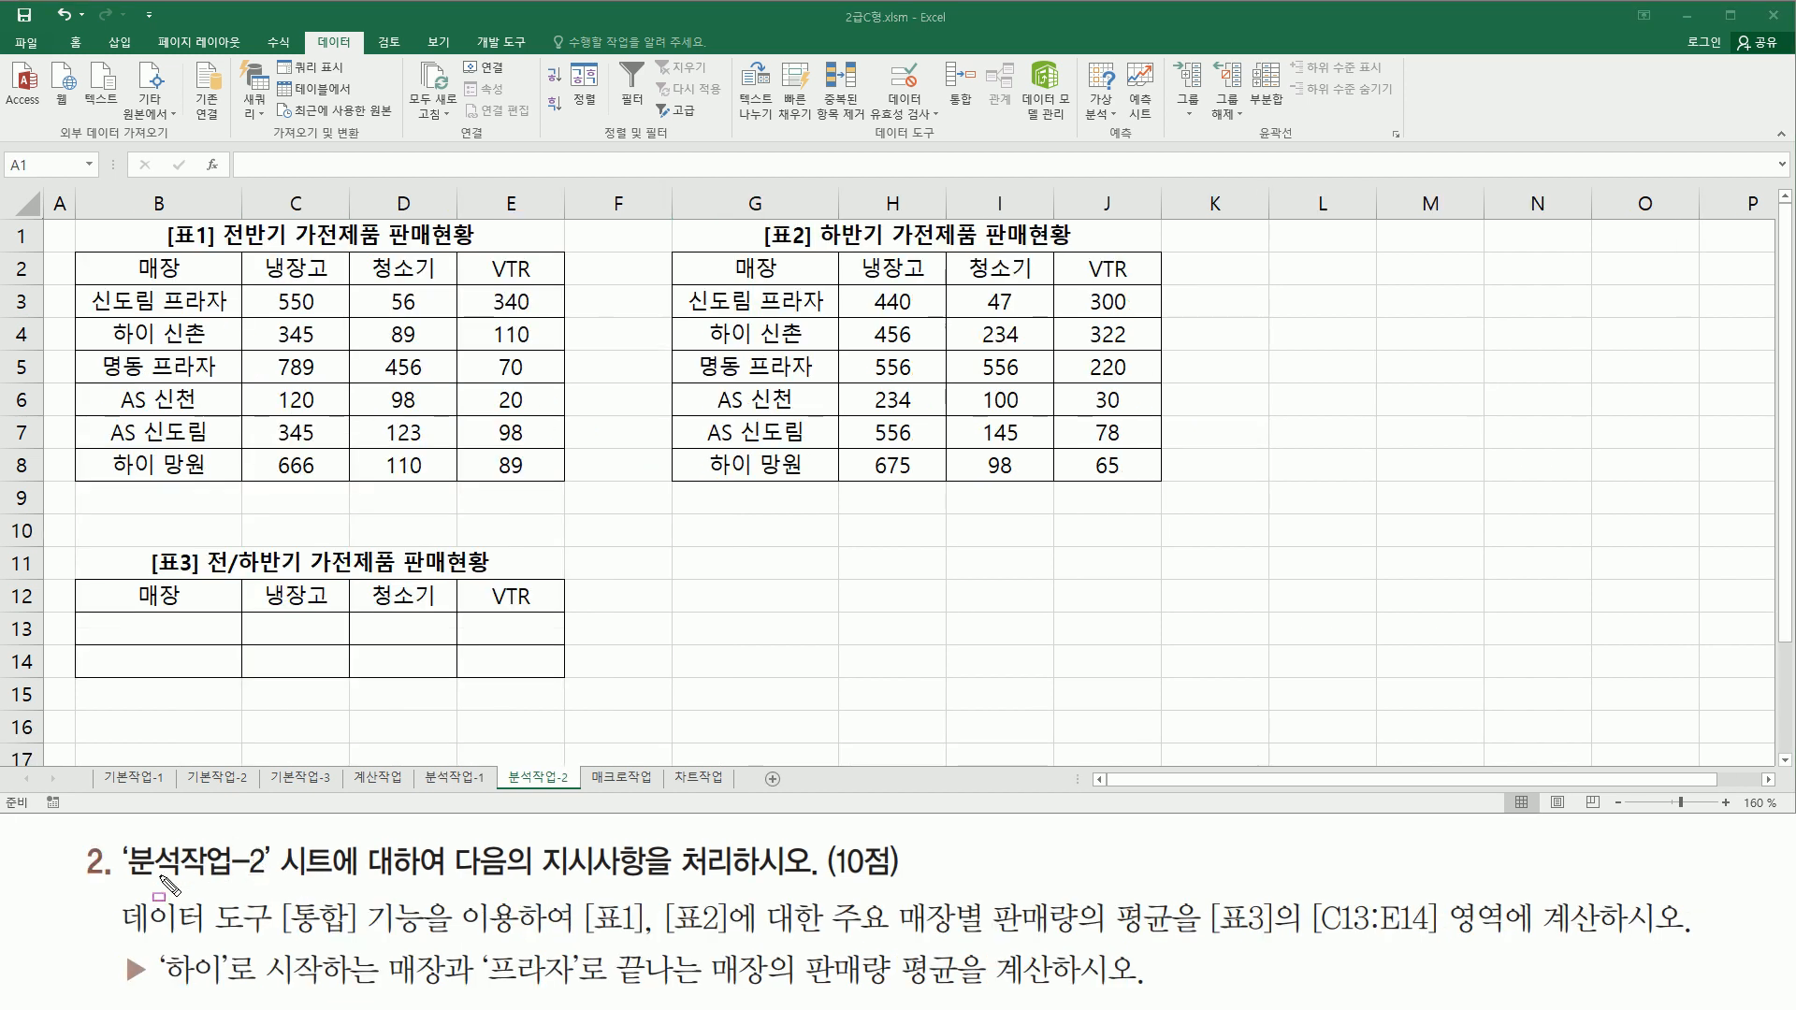
pyautogui.moveTo(122, 882); pyautogui.dragTo(273, 884)
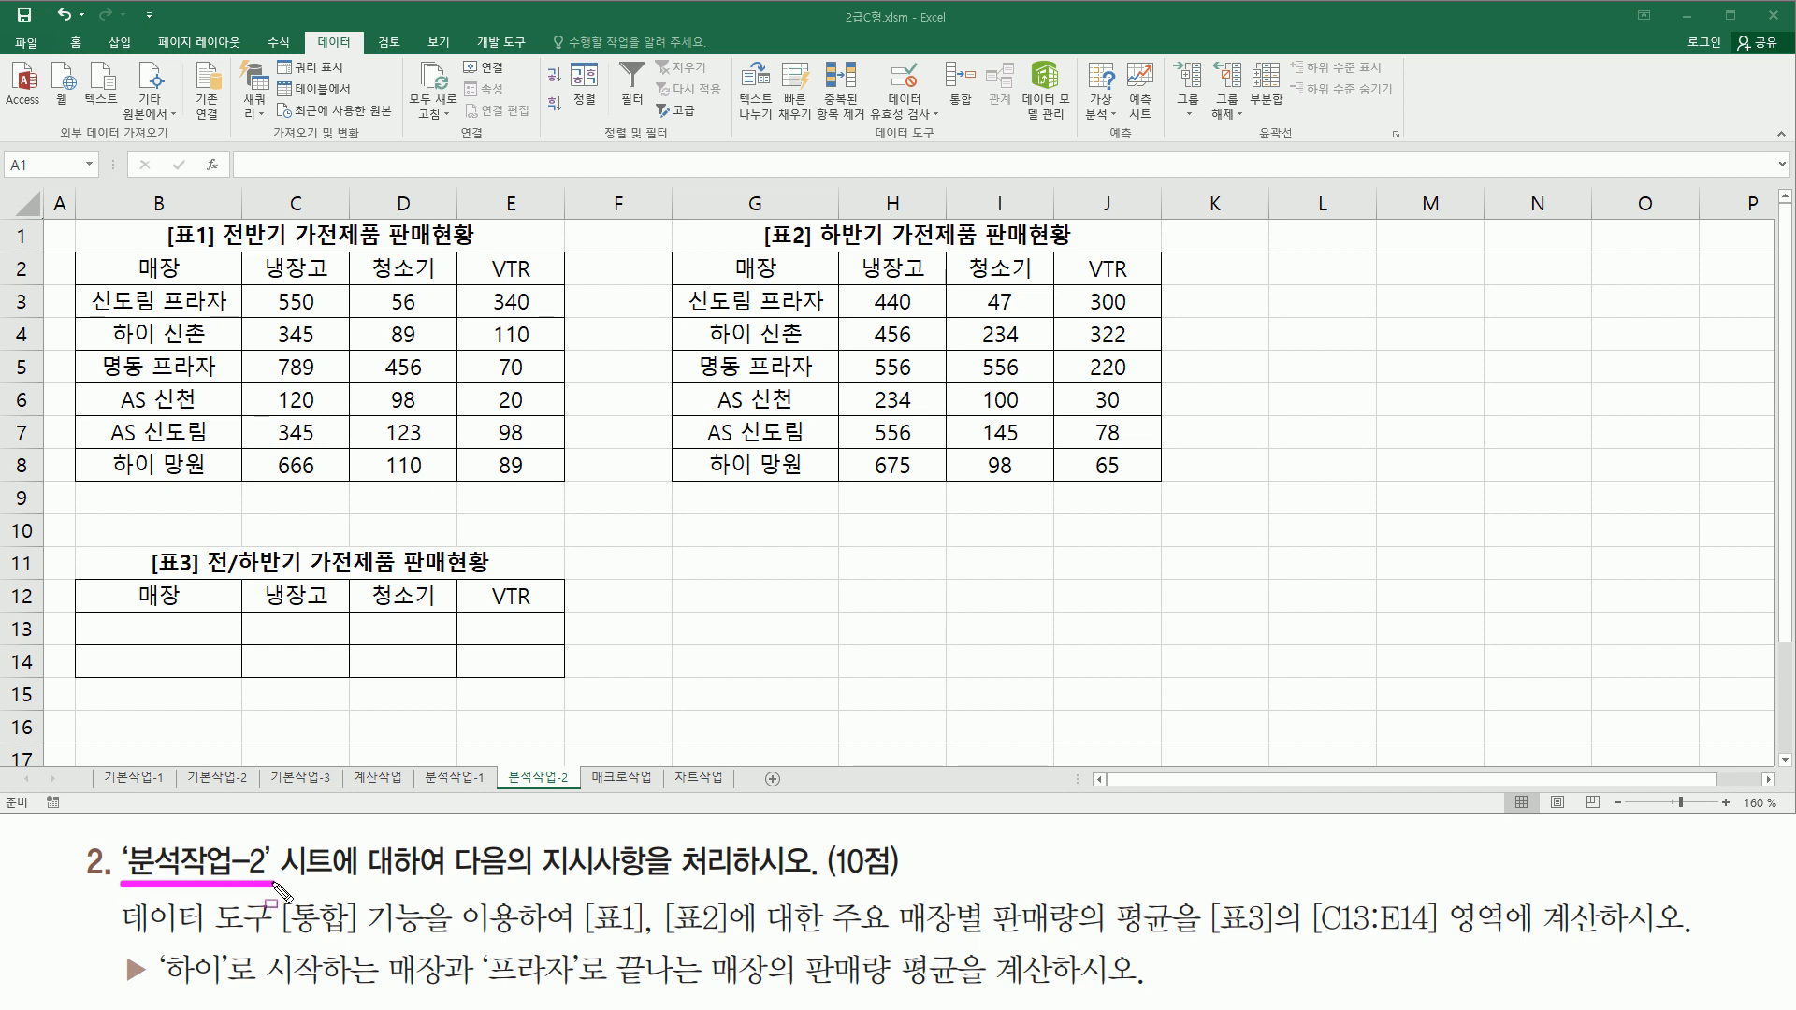
pyautogui.moveTo(537, 880); pyautogui.dragTo(812, 882)
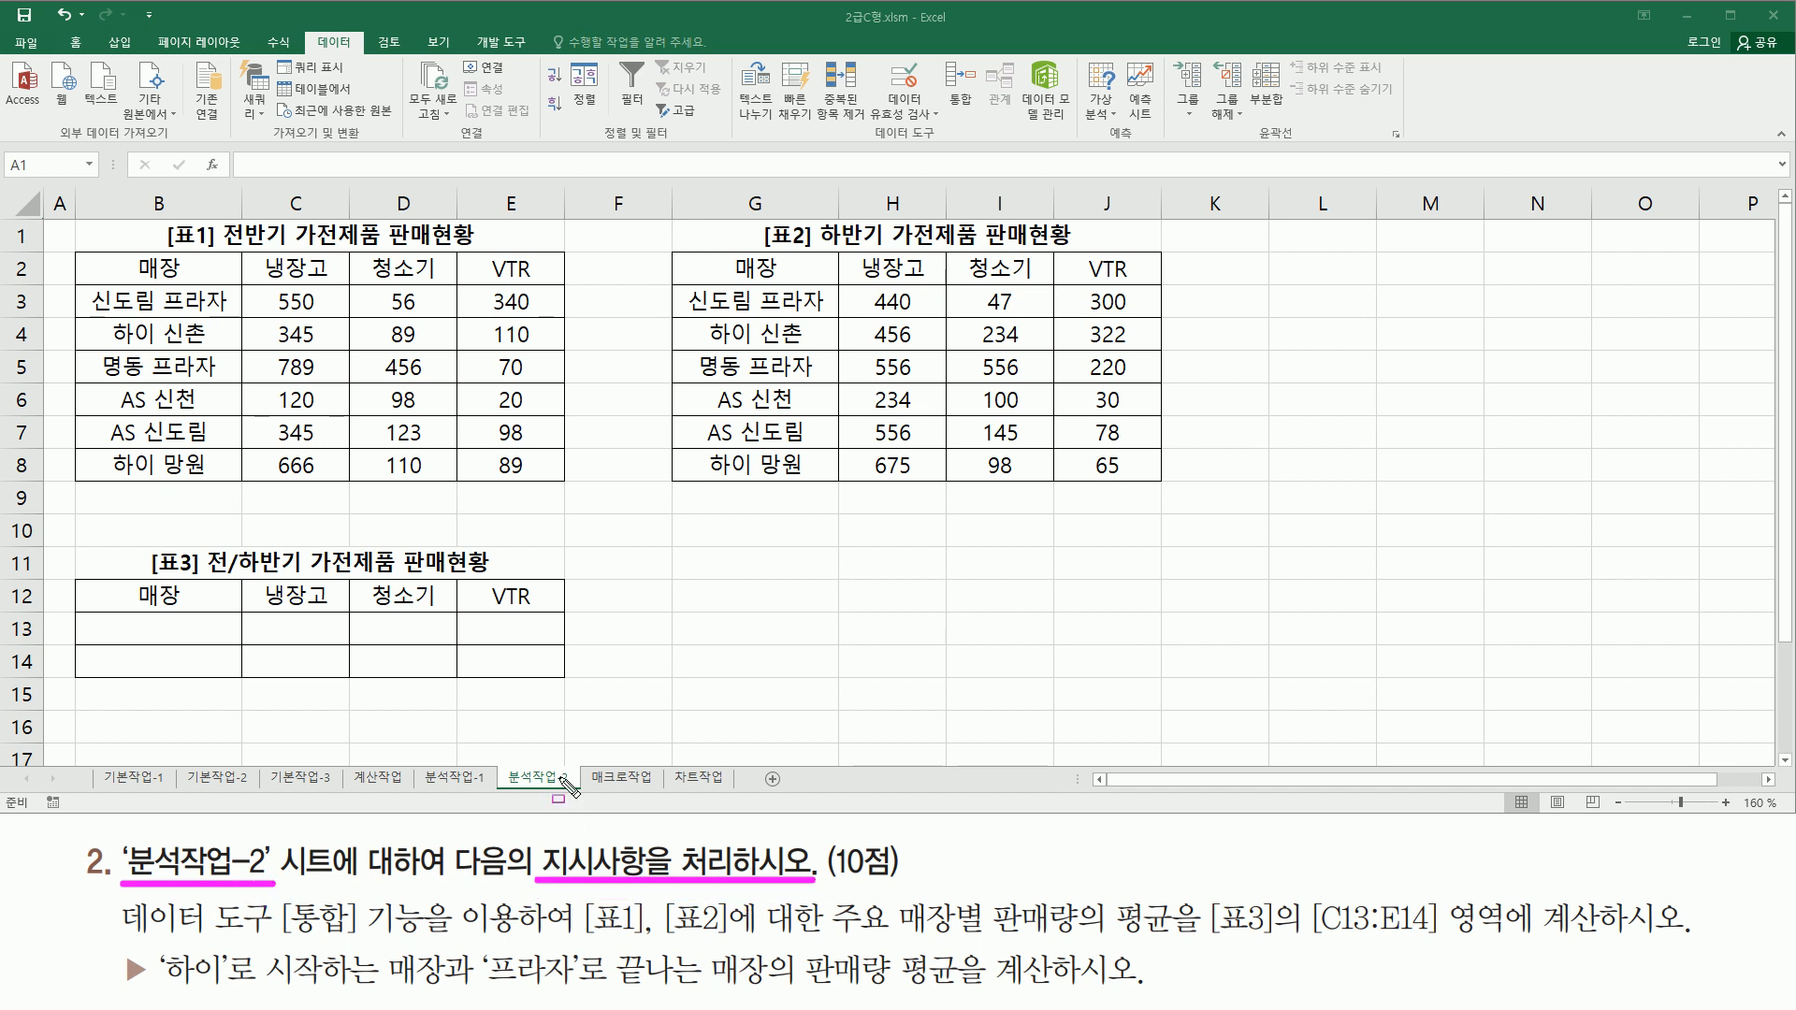
pyautogui.moveTo(58, 215); pyautogui.dragTo(1197, 687)
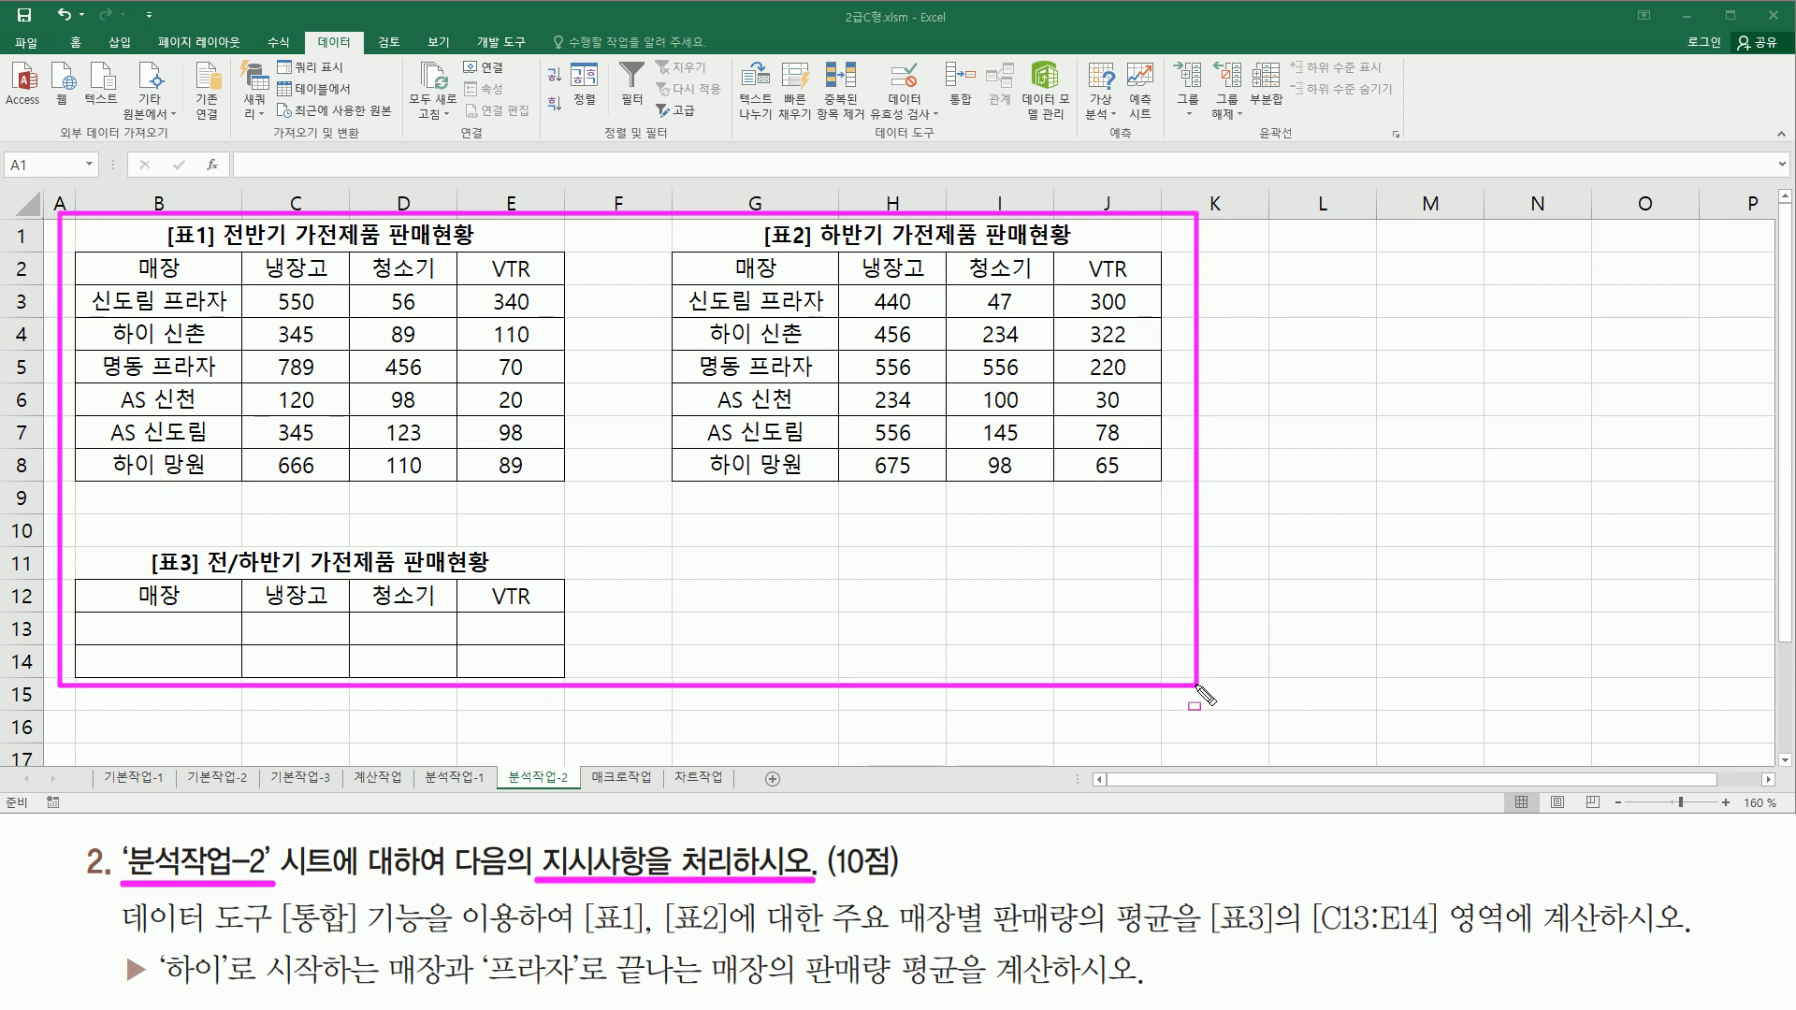
pyautogui.press('Escape')
pyautogui.hotkey('ctrl', 'shift', 'd')
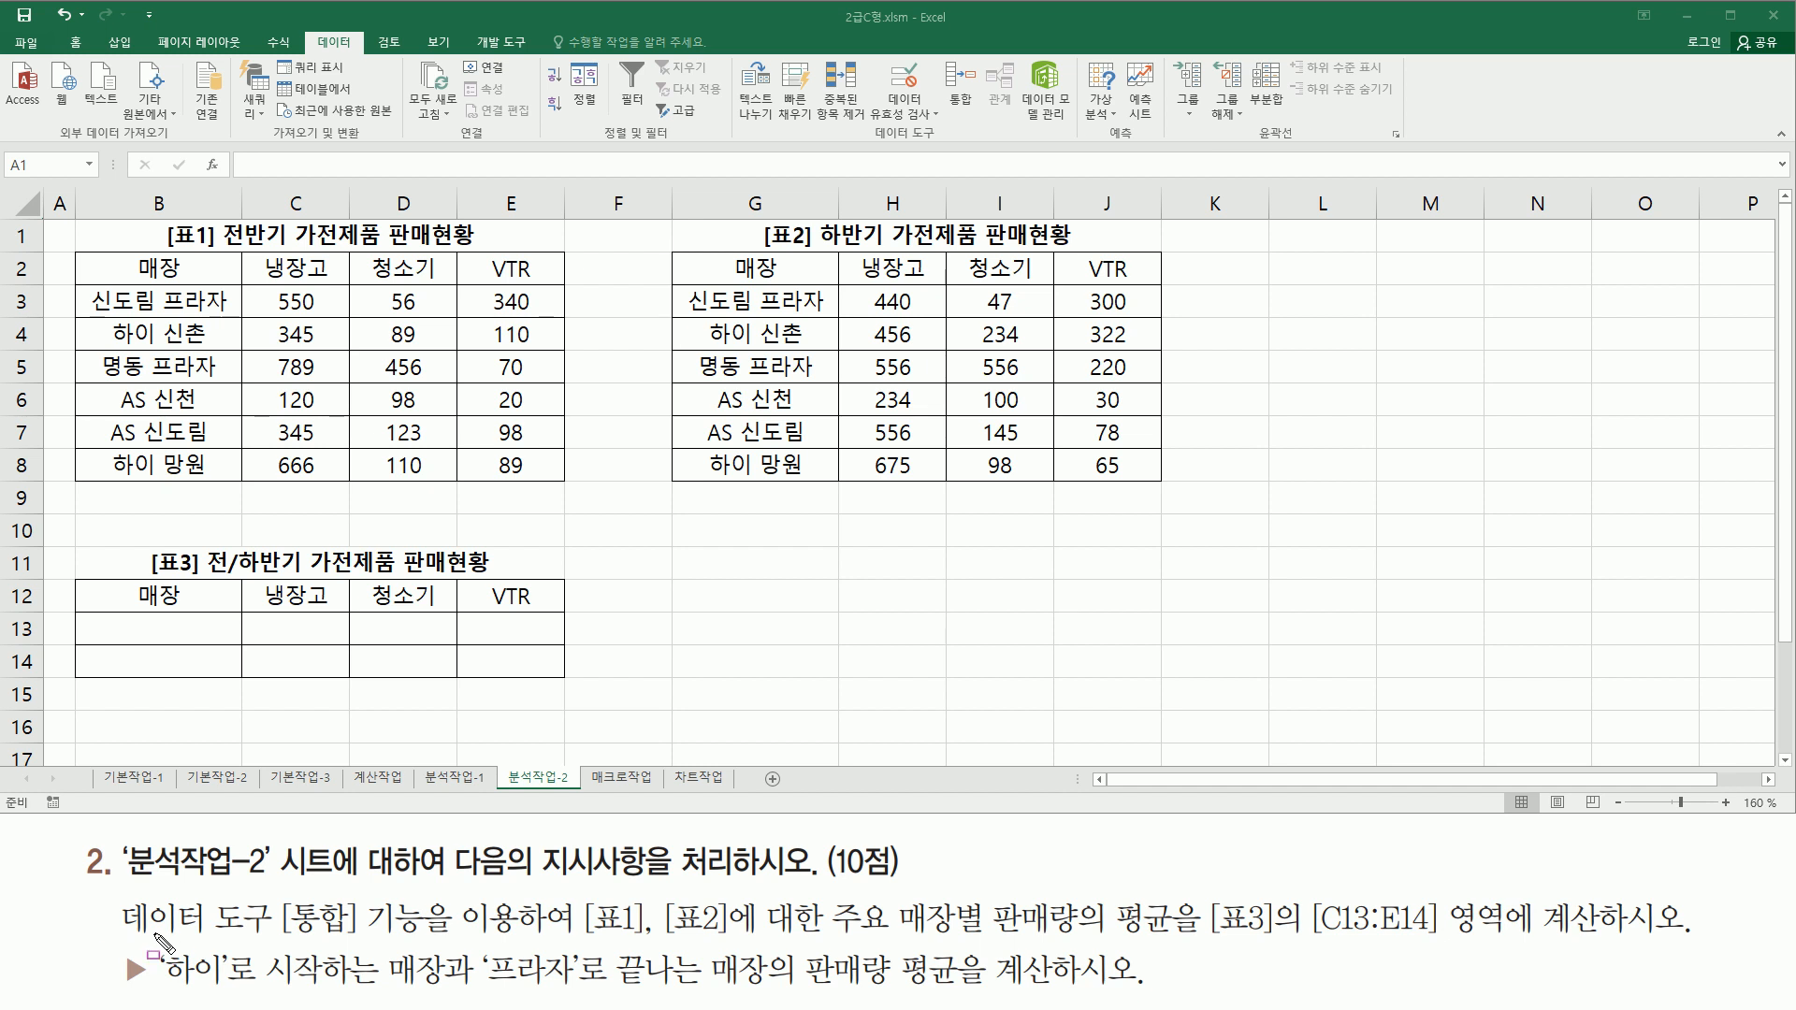
pyautogui.moveTo(279, 890)
pyautogui.mouseDown()
pyautogui.moveTo(356, 949)
pyautogui.moveTo(425, 945)
pyautogui.mouseUp()
pyautogui.moveTo(573, 934); pyautogui.dragTo(749, 934)
pyautogui.moveTo(831, 892)
pyautogui.mouseDown()
pyautogui.moveTo(996, 958)
pyautogui.moveTo(983, 951)
pyautogui.moveTo(1608, 938)
pyautogui.mouseUp()
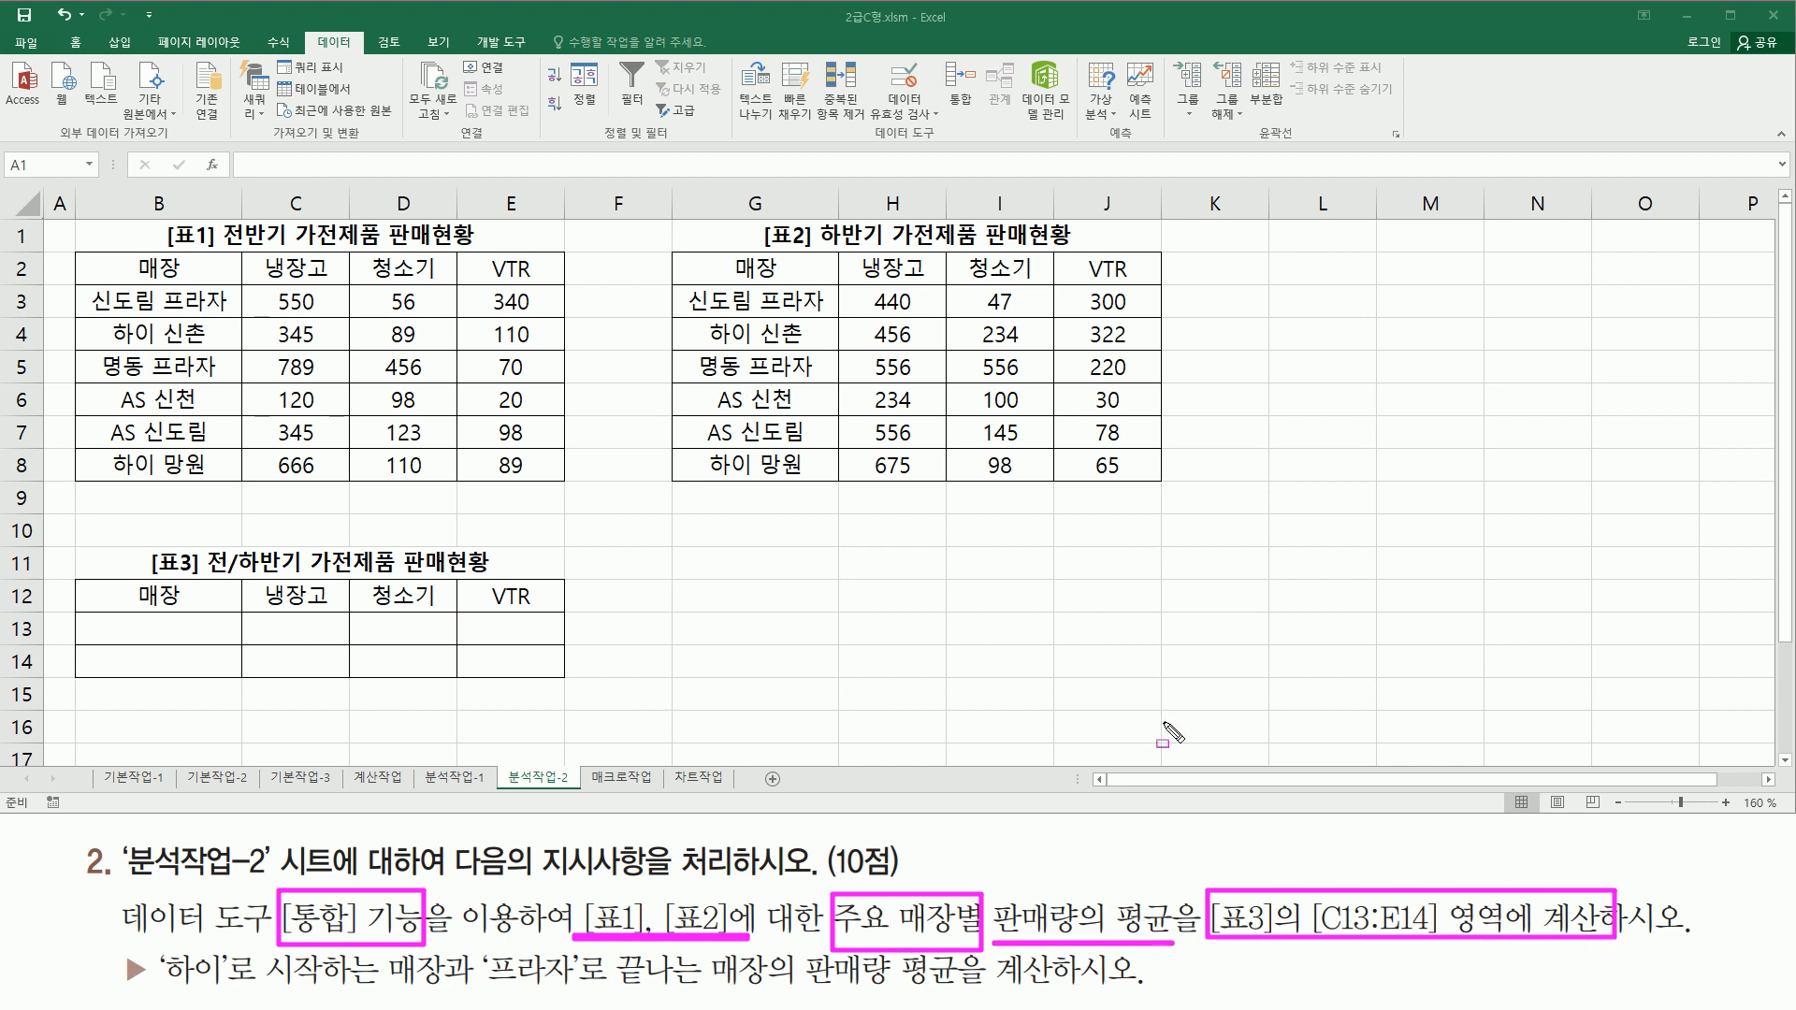
pyautogui.moveTo(90, 219); pyautogui.dragTo(567, 487)
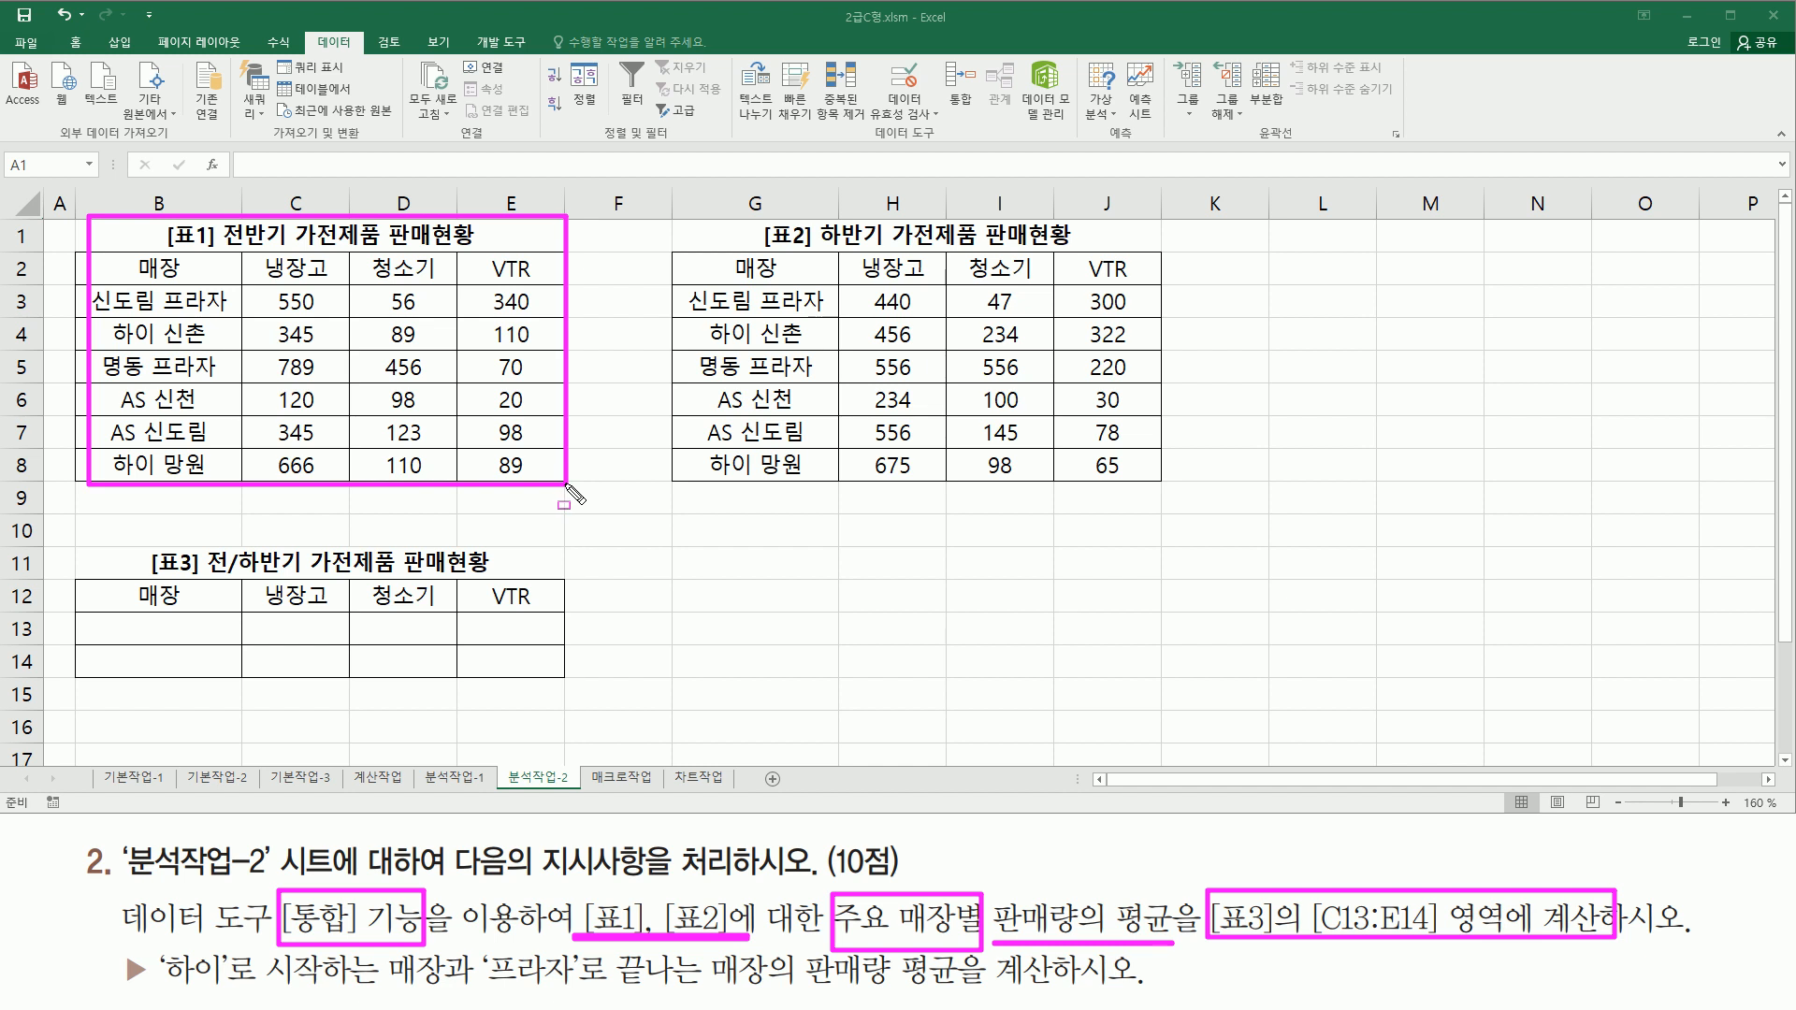
pyautogui.moveTo(675, 222); pyautogui.dragTo(1164, 480)
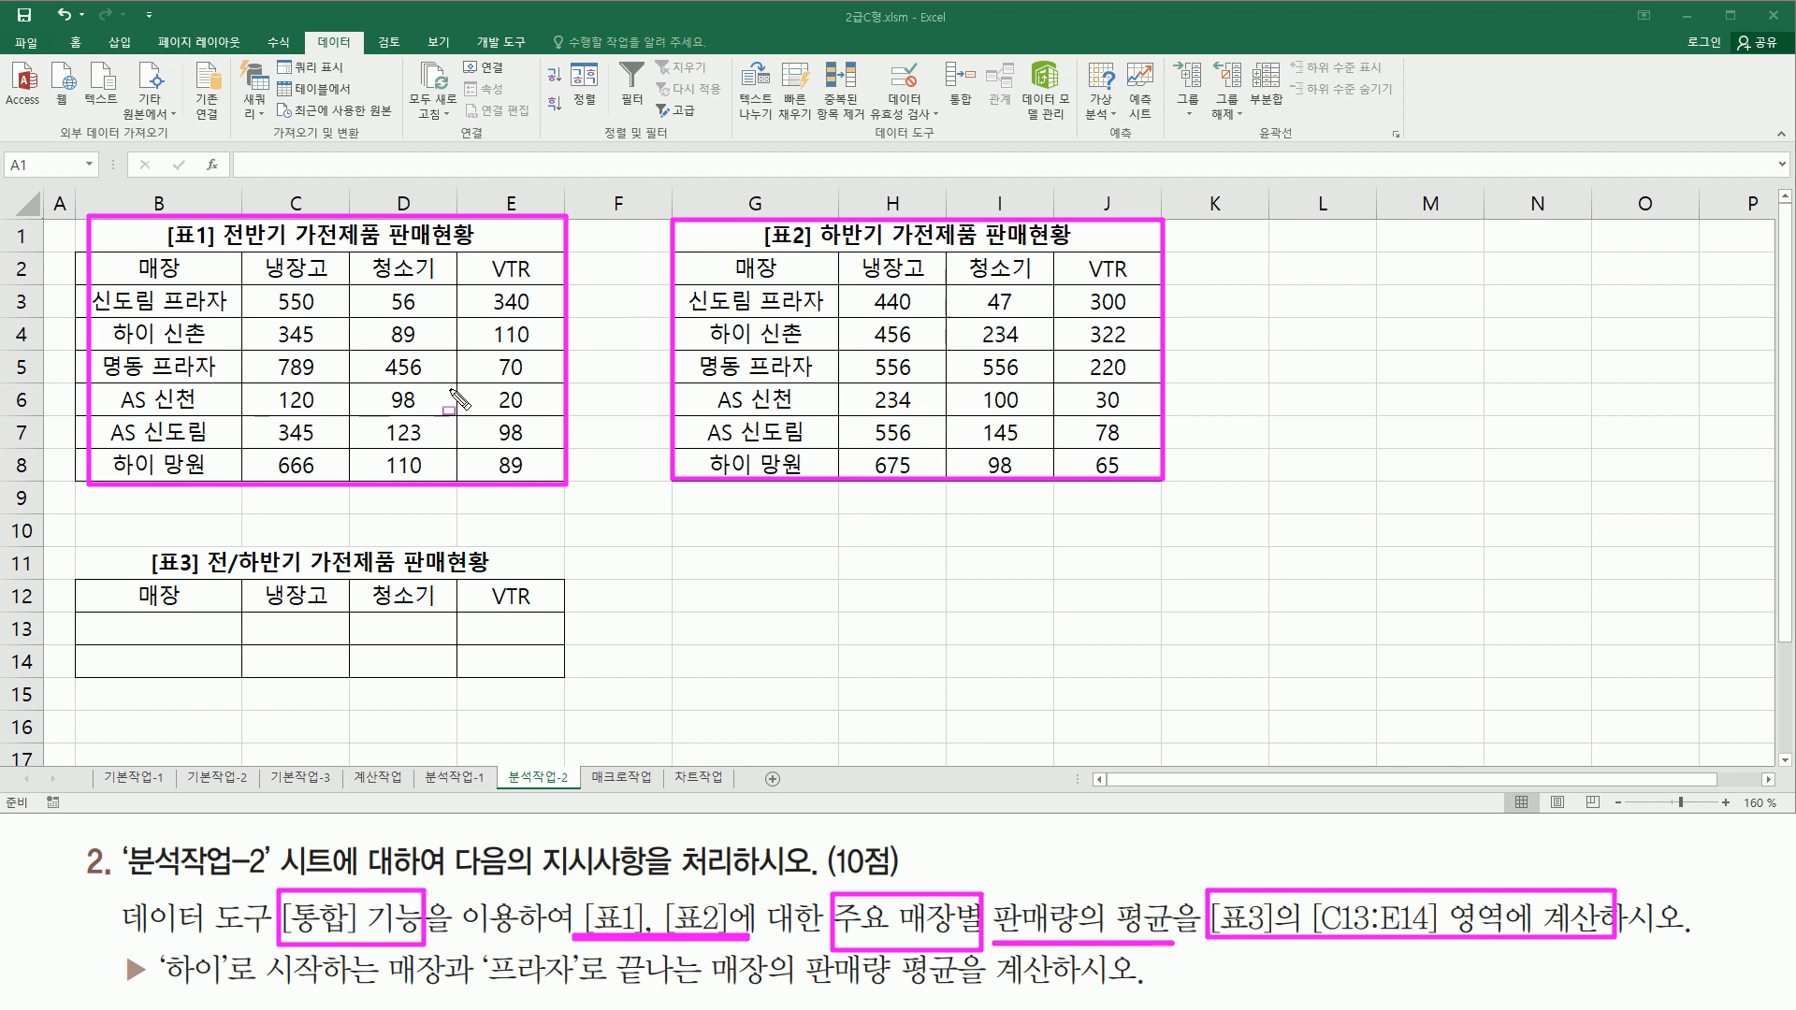
pyautogui.moveTo(68, 545); pyautogui.dragTo(567, 685)
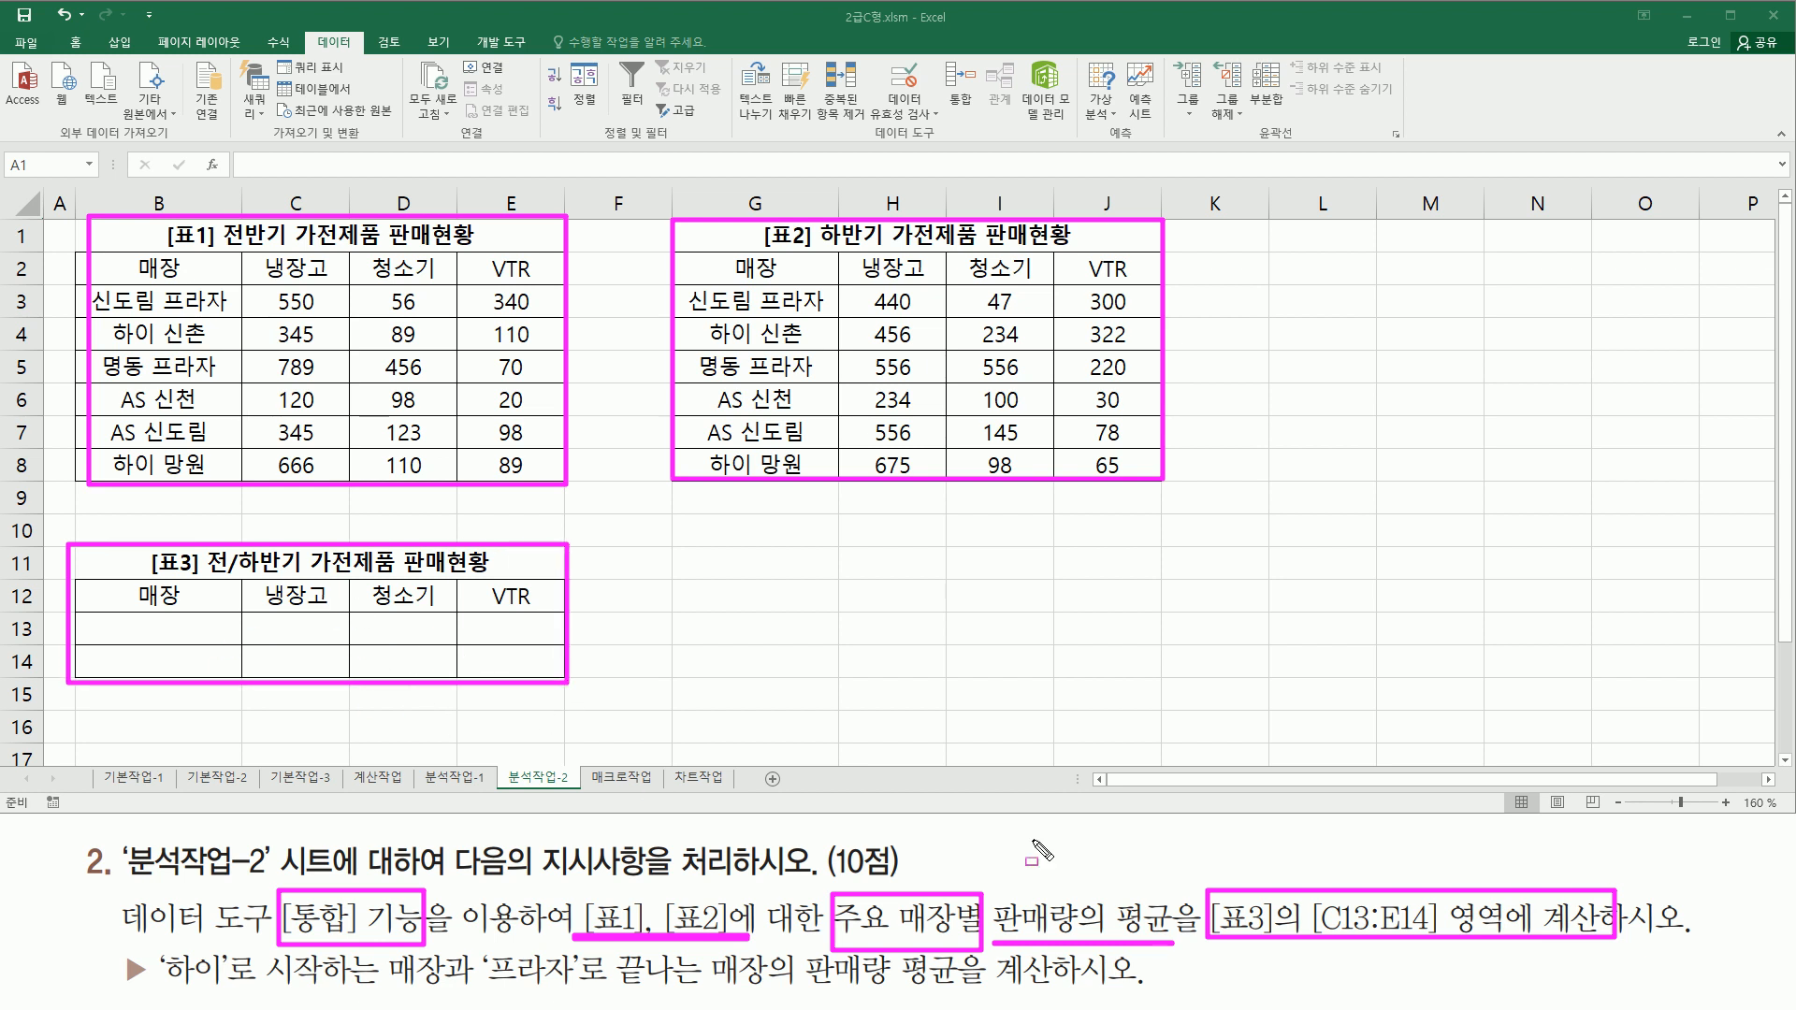
pyautogui.moveTo(997, 891); pyautogui.dragTo(1173, 937)
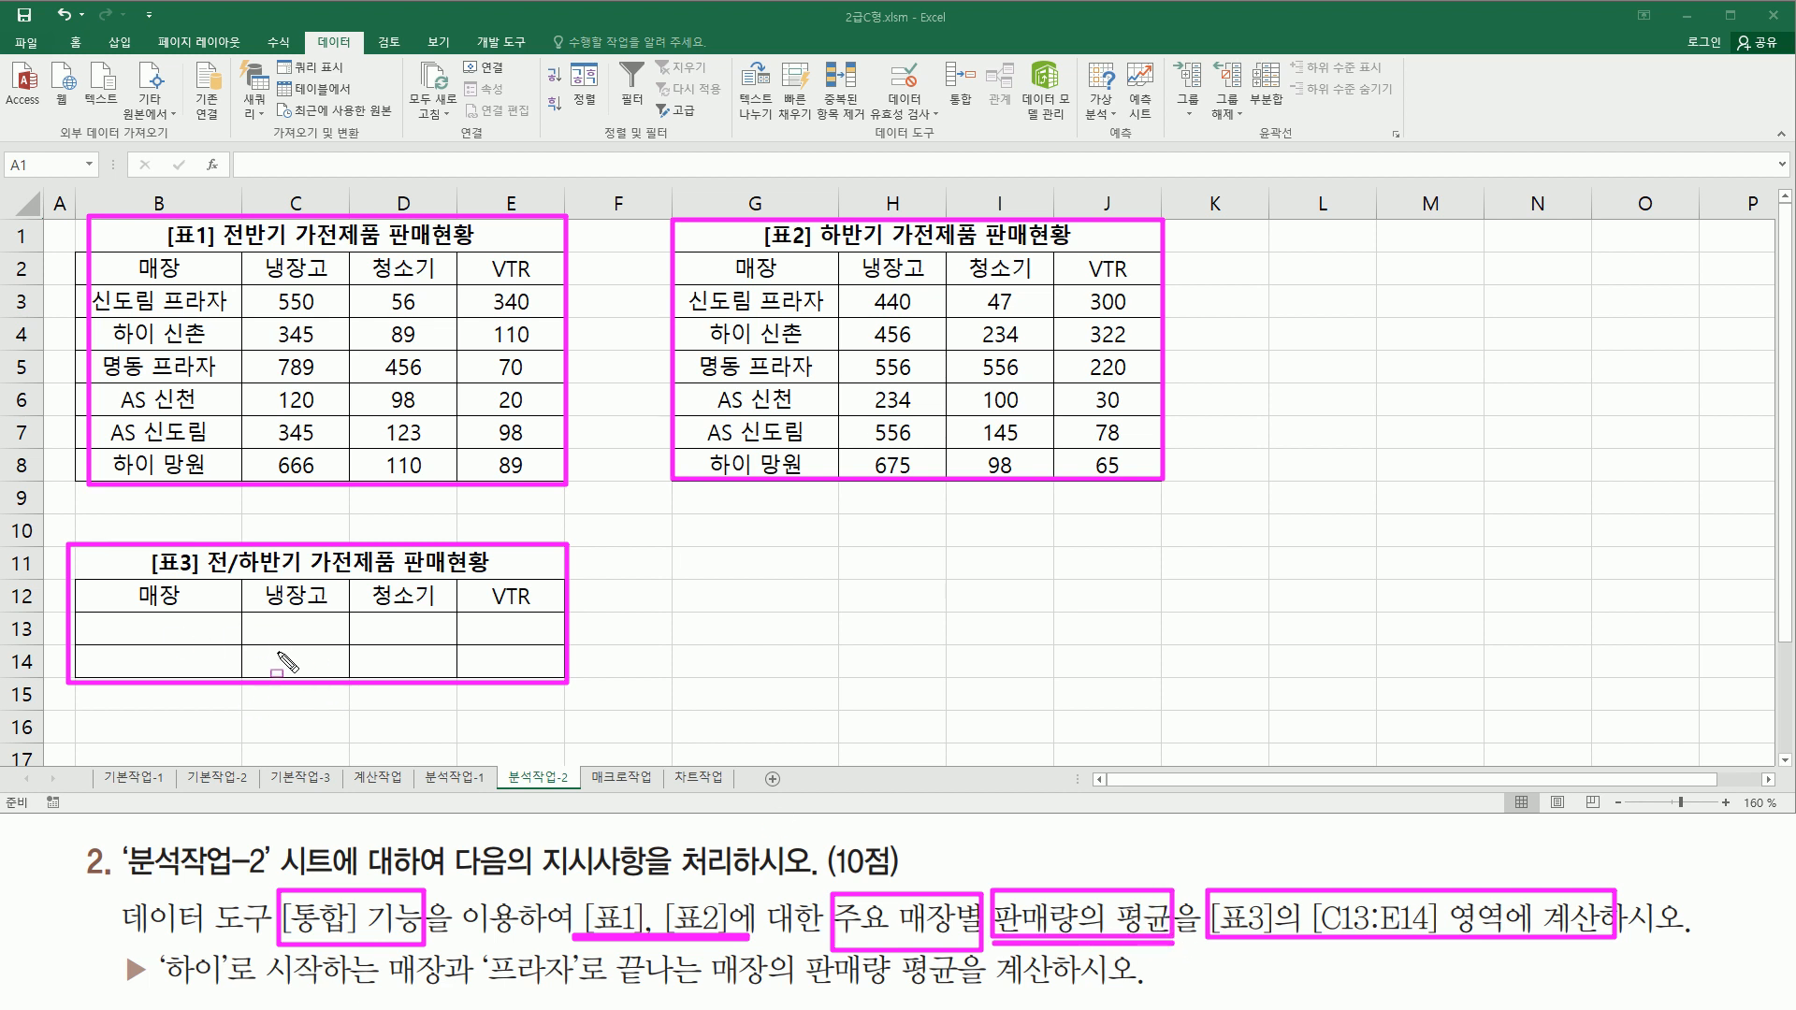
pyautogui.press('e')
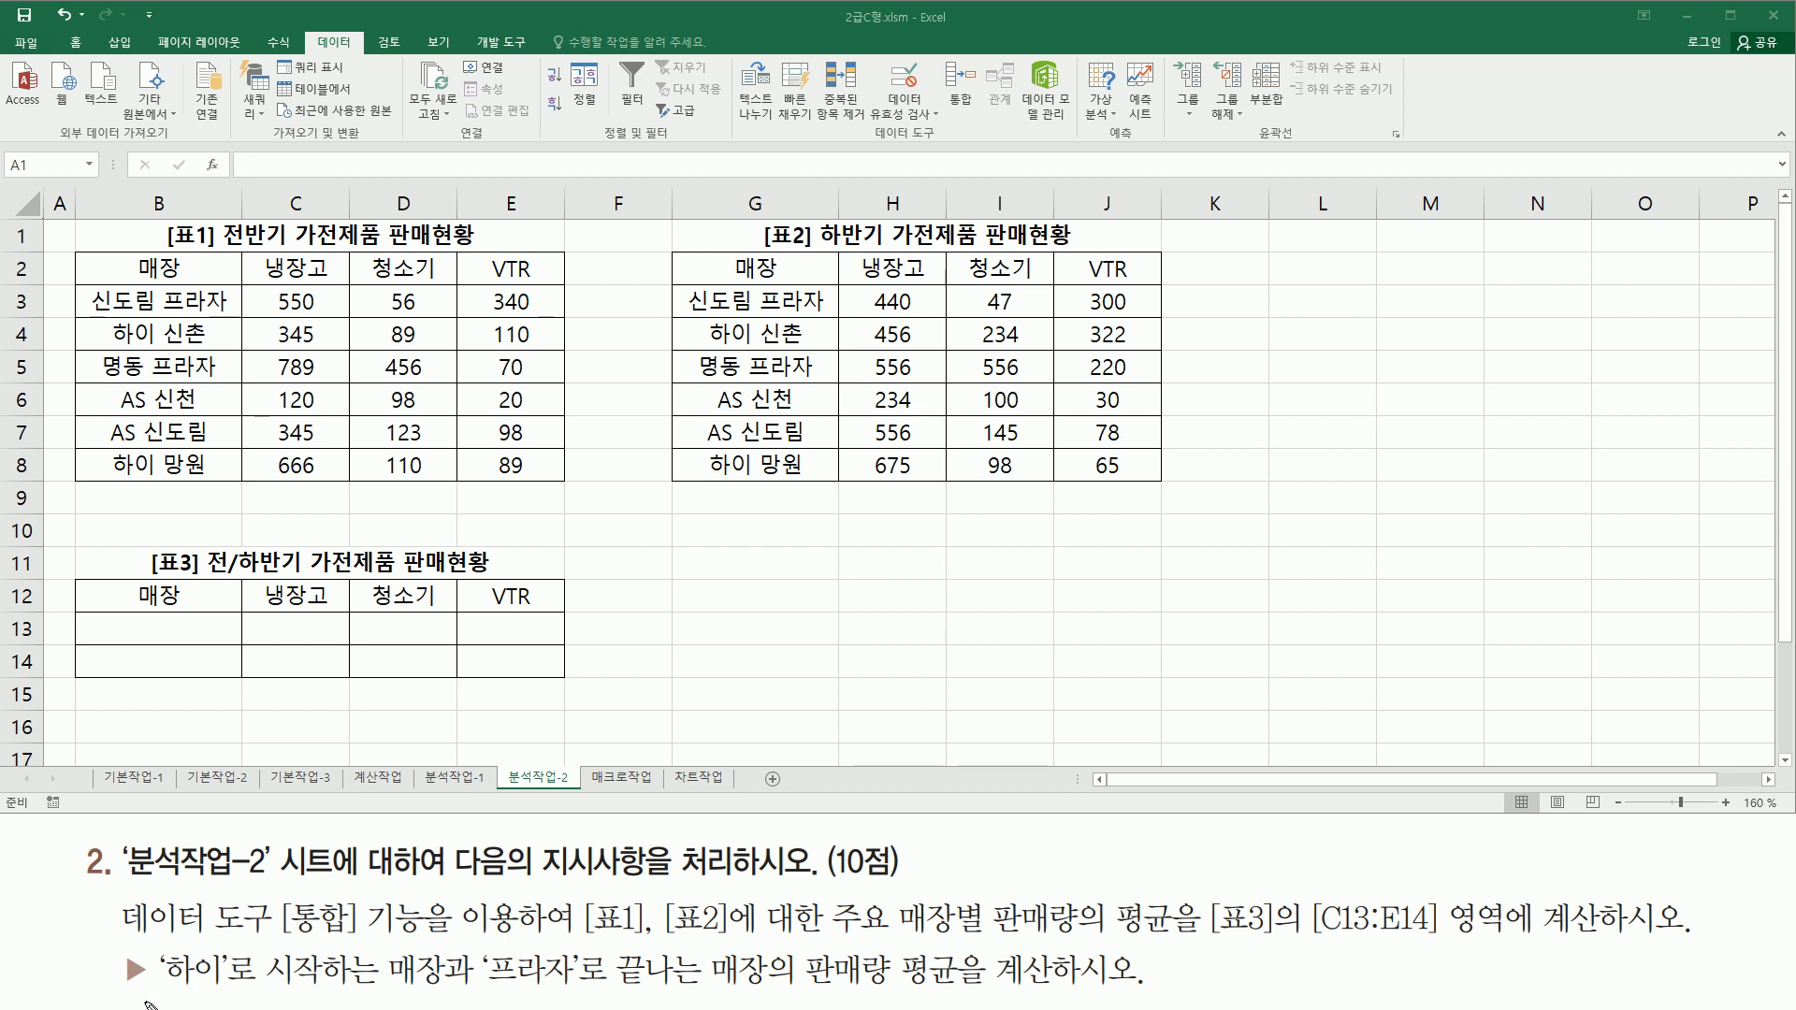
pyautogui.moveTo(150, 993)
pyautogui.mouseDown()
pyautogui.moveTo(447, 992)
pyautogui.moveTo(447, 950)
pyautogui.moveTo(650, 996)
pyautogui.moveTo(1053, 991)
pyautogui.mouseUp()
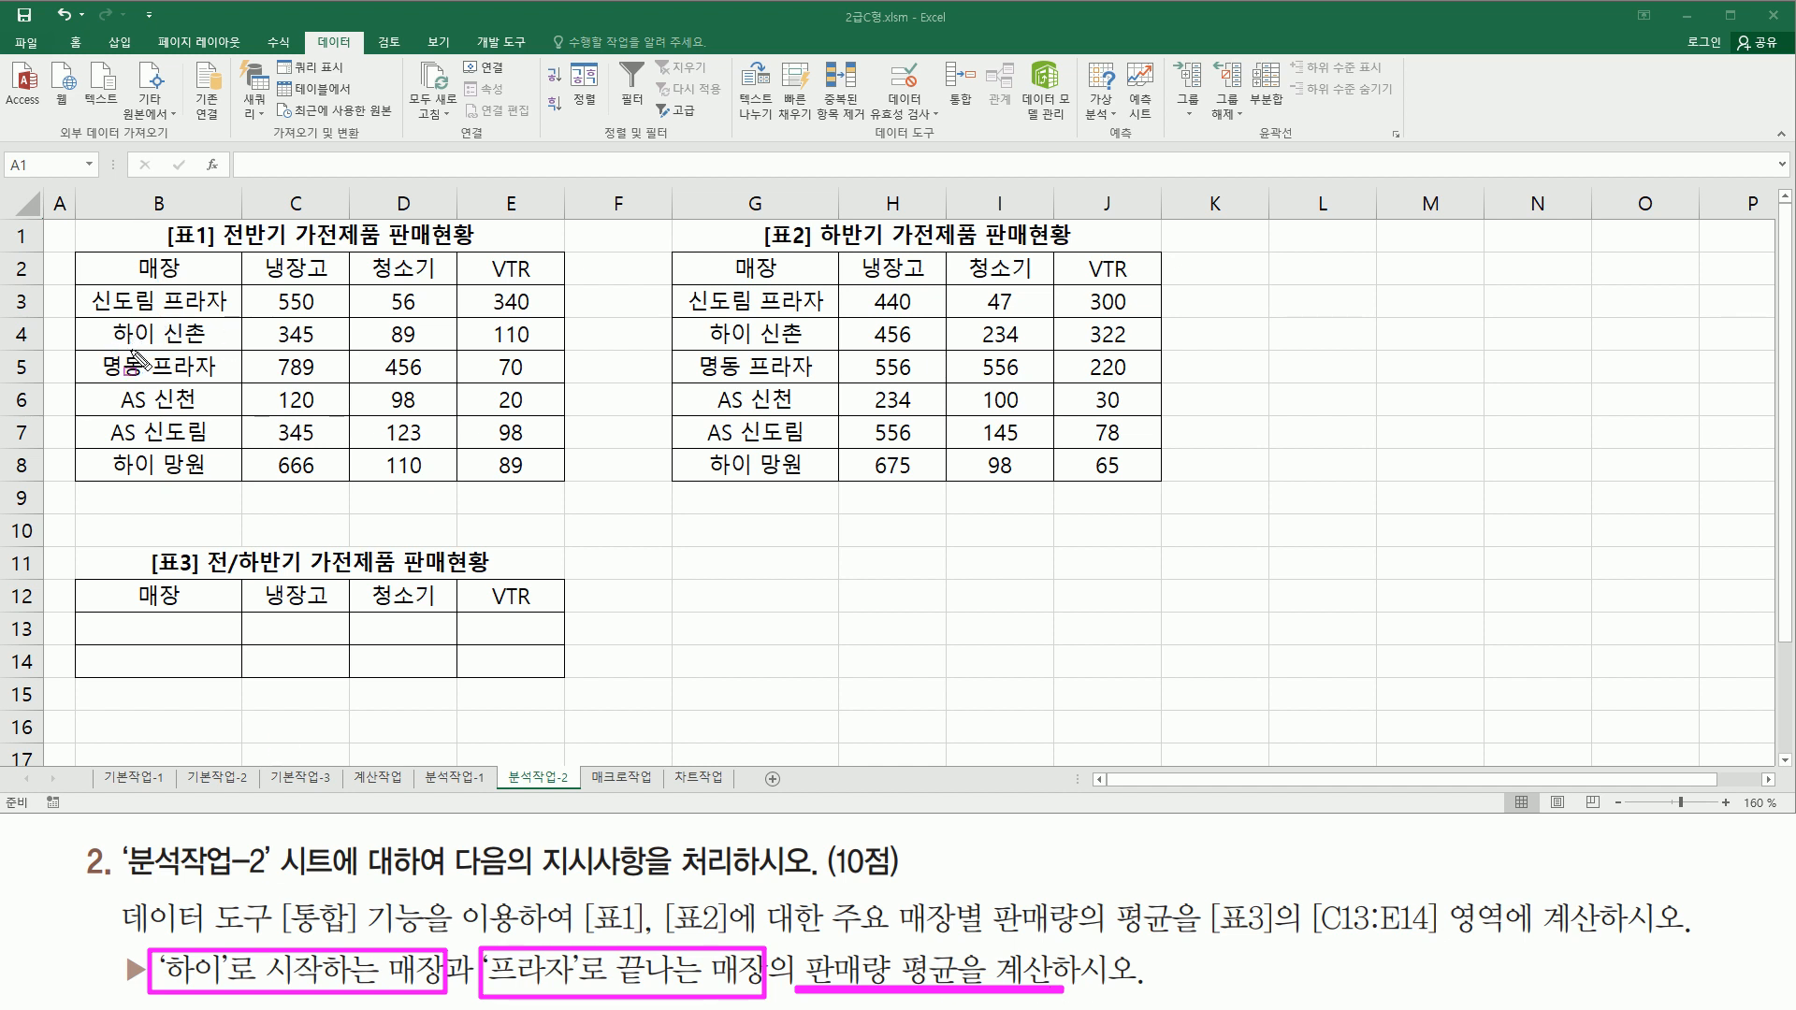
pyautogui.moveTo(110, 348); pyautogui.dragTo(132, 348)
pyautogui.moveTo(109, 477); pyautogui.dragTo(156, 477)
pyautogui.moveTo(700, 347); pyautogui.dragTo(751, 347)
pyautogui.moveTo(710, 477); pyautogui.dragTo(748, 477)
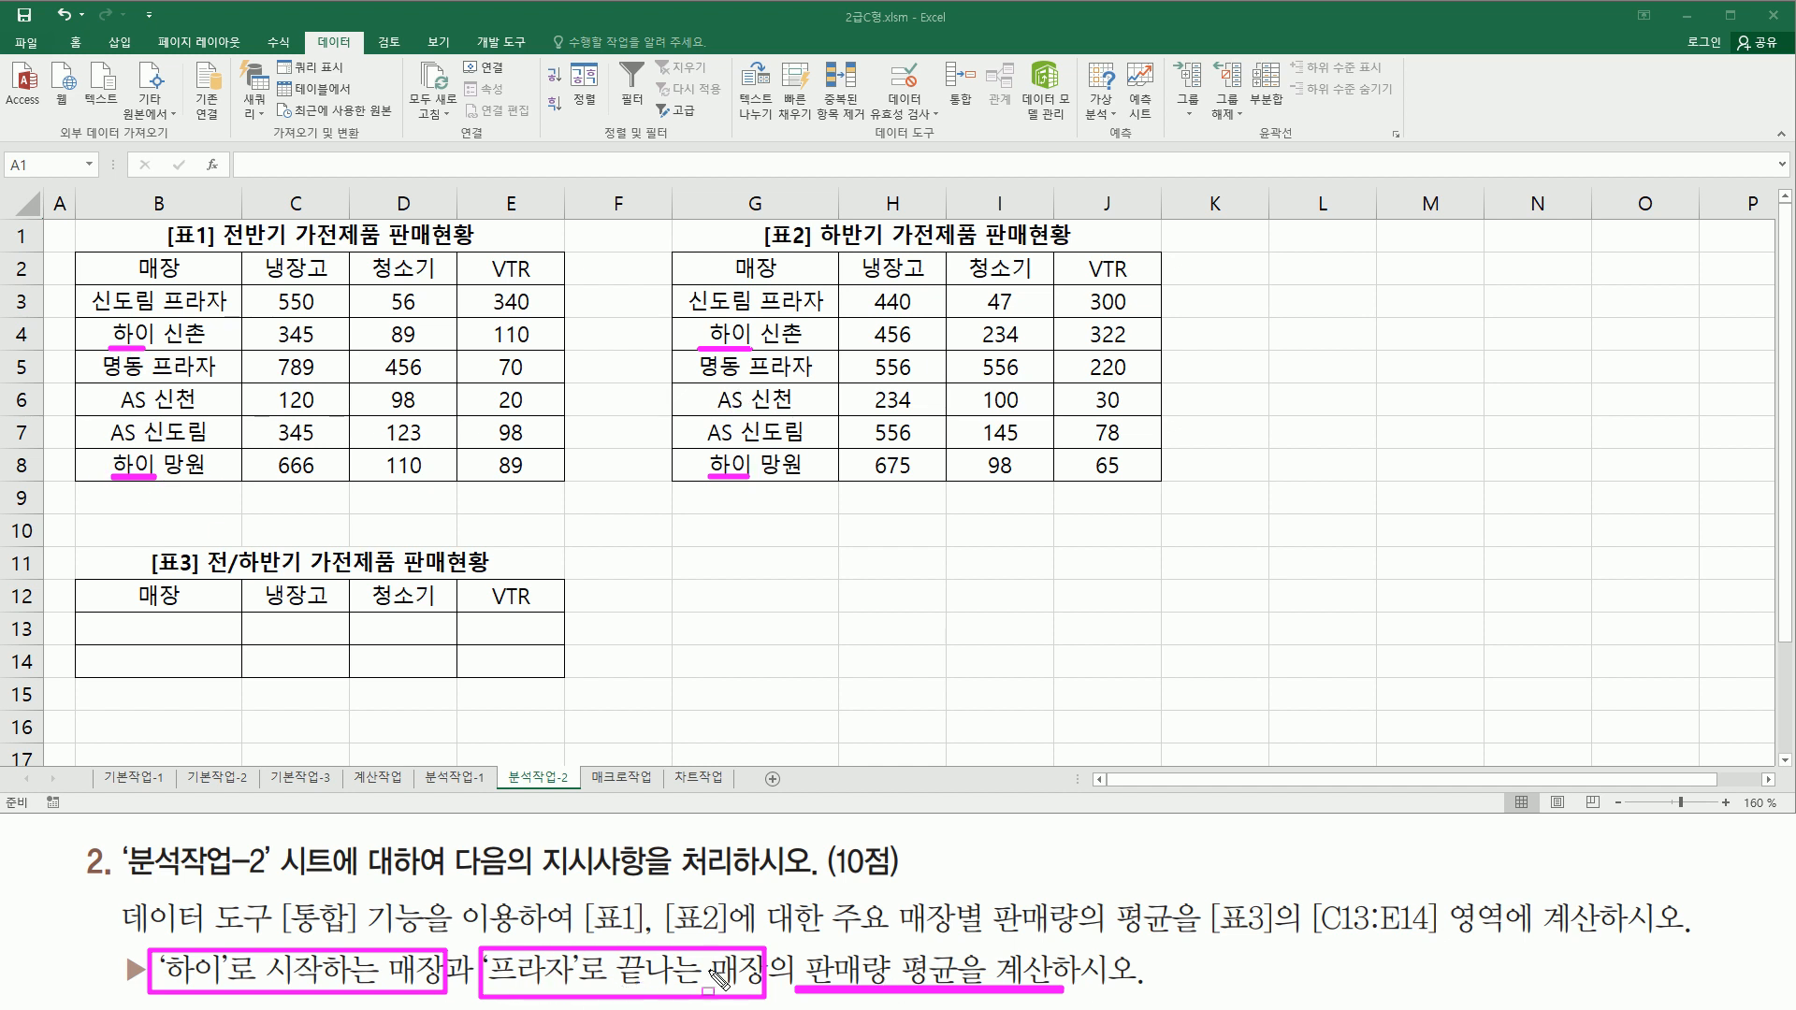
pyautogui.moveTo(164, 286)
pyautogui.mouseDown()
pyautogui.moveTo(227, 315)
pyautogui.moveTo(187, 372)
pyautogui.moveTo(220, 374)
pyautogui.mouseUp()
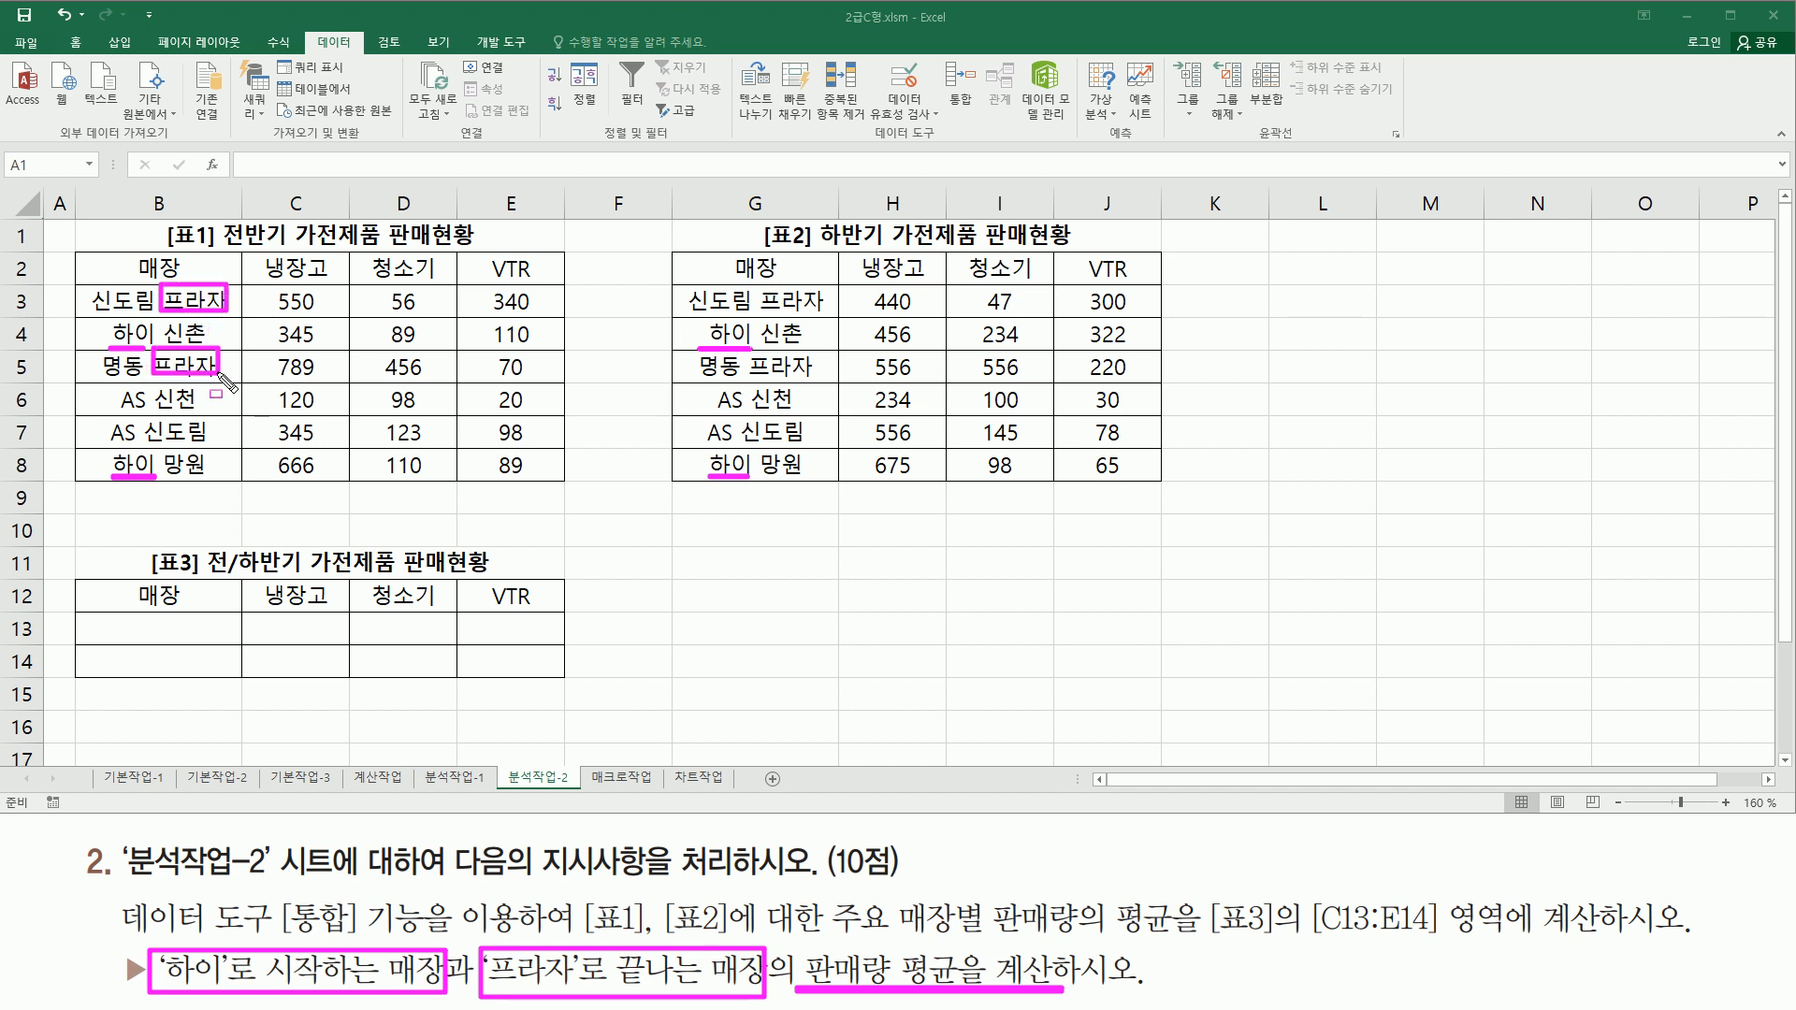
pyautogui.moveTo(758, 286)
pyautogui.mouseDown()
pyautogui.moveTo(830, 316)
pyautogui.moveTo(825, 397)
pyautogui.moveTo(810, 379)
pyautogui.mouseUp()
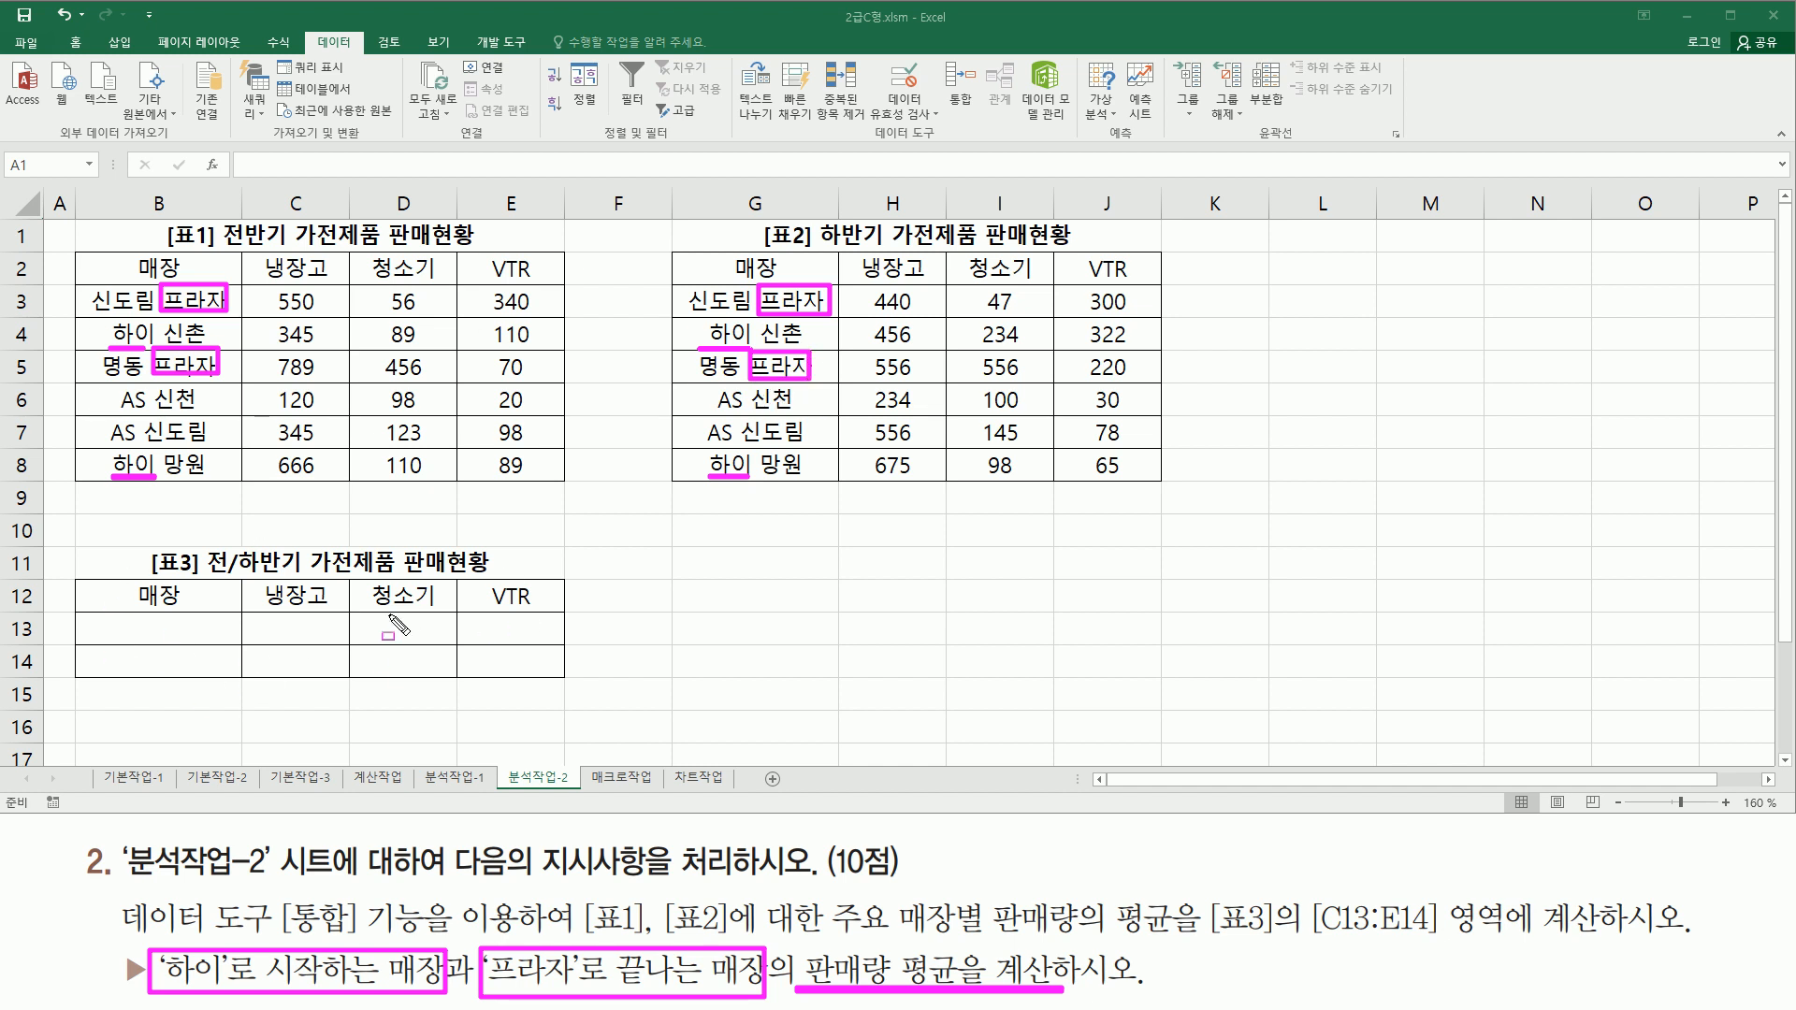
pyautogui.press('Escape')
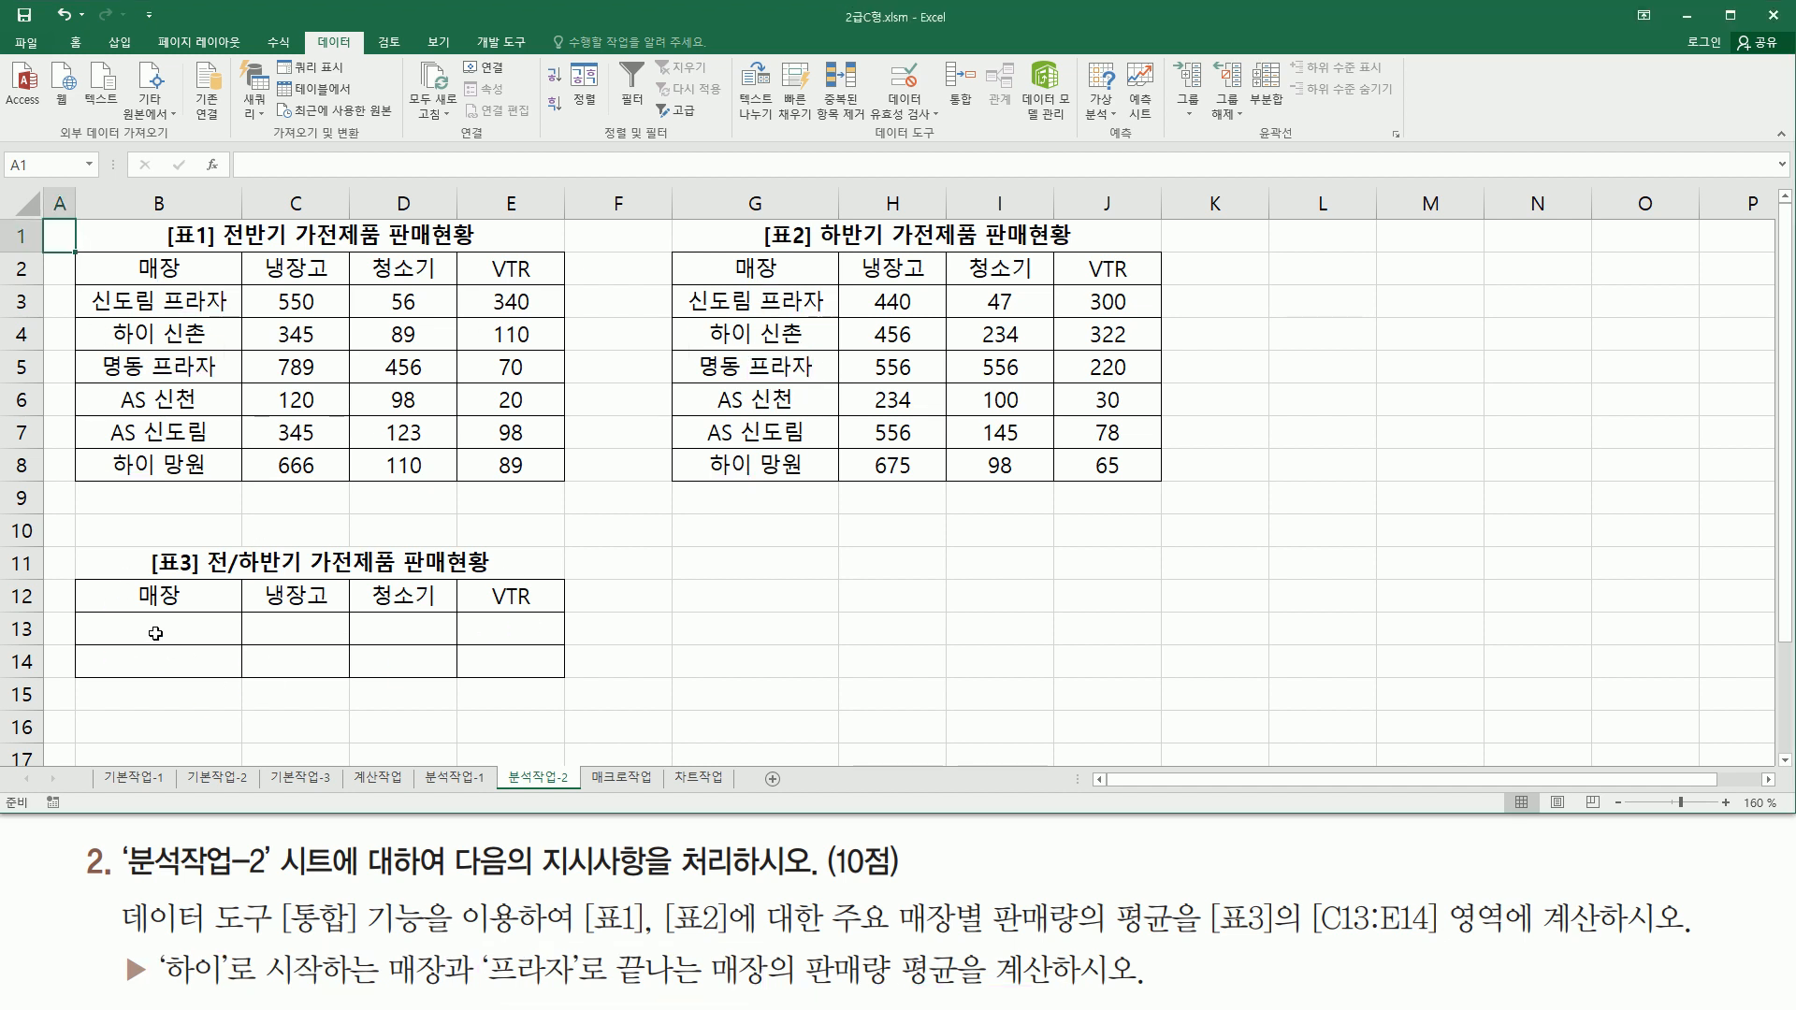
# Enter the wildcard store labels 하이* in B13 and *프라자 in B14 of [표3].
pyautogui.click(170, 645)
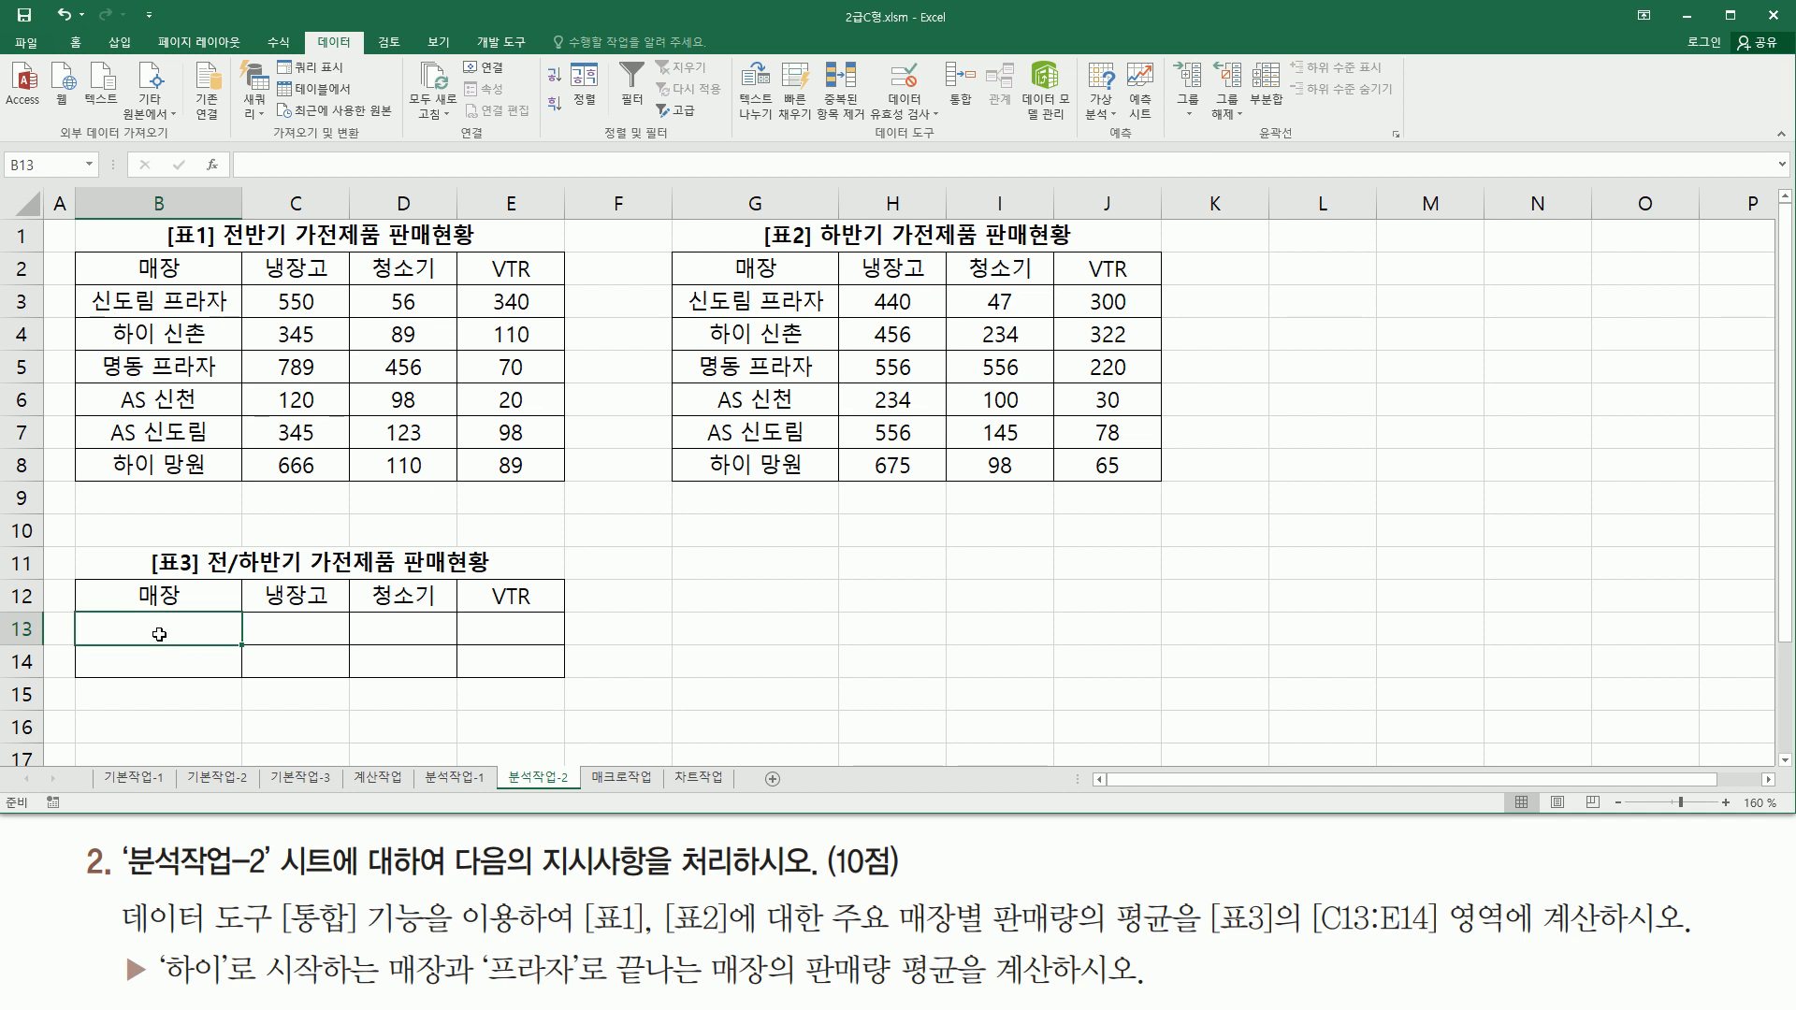
pyautogui.write('하이*')
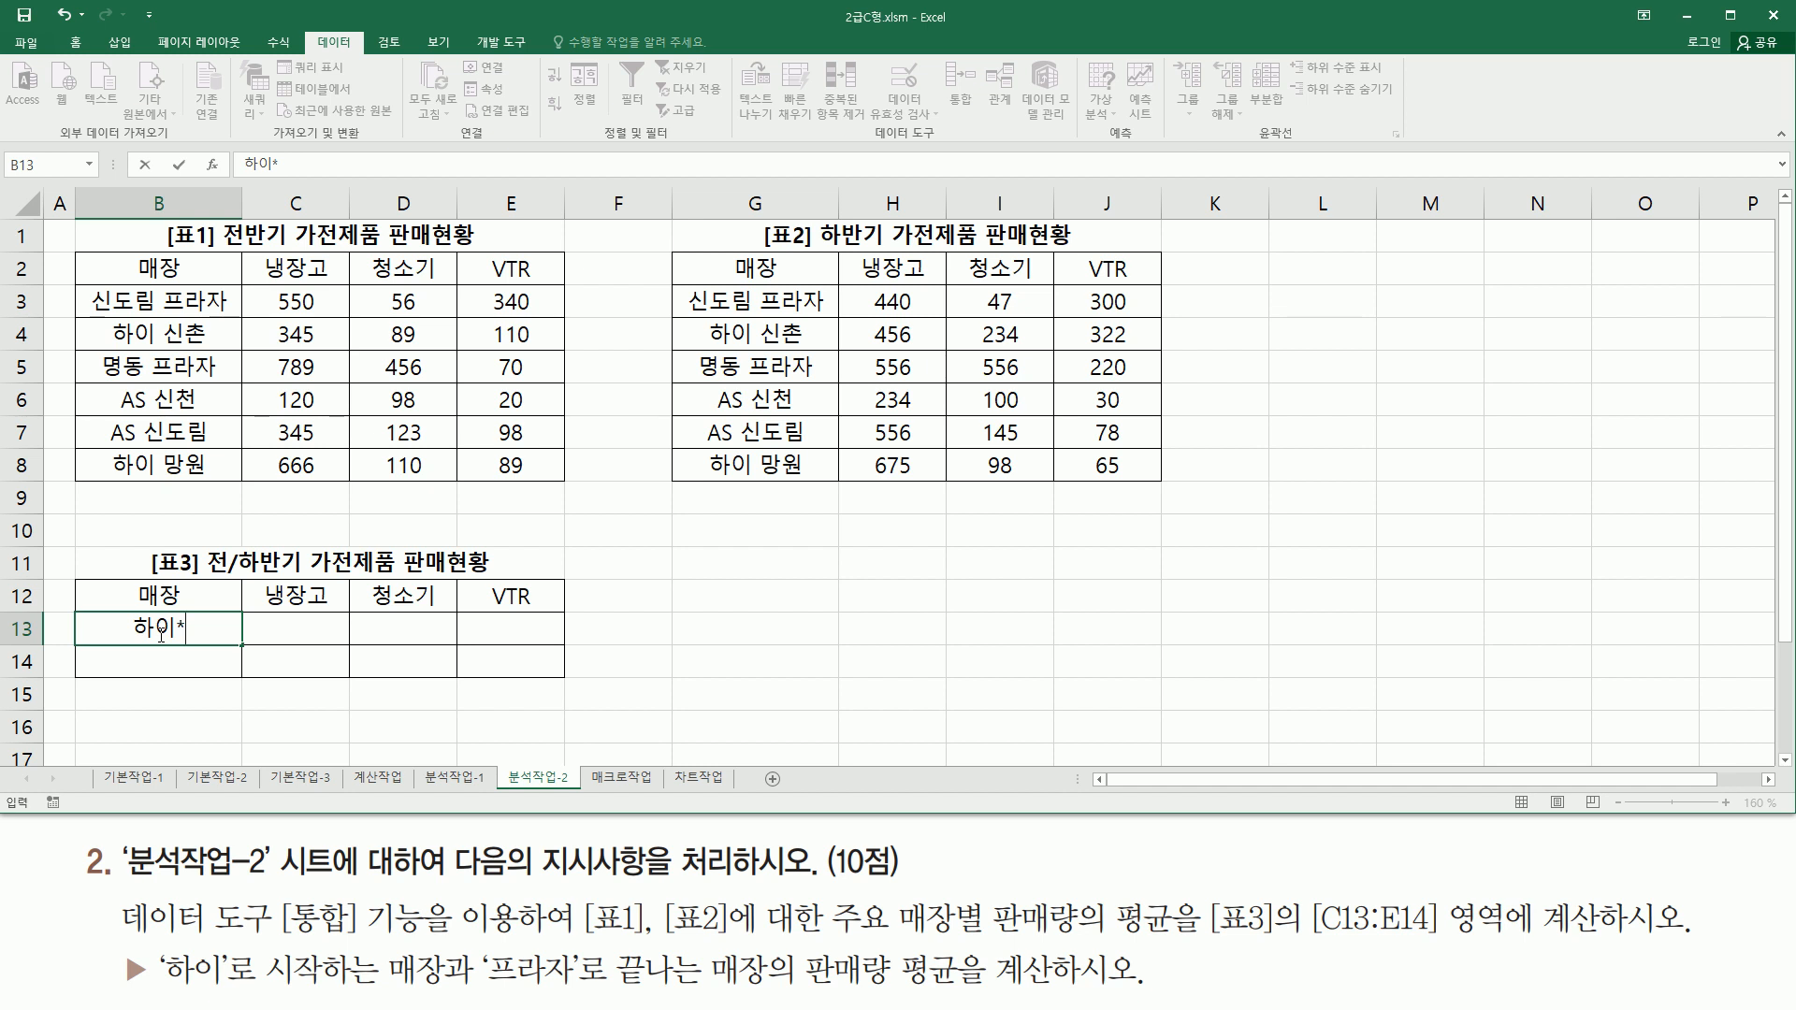
pyautogui.press('Return')
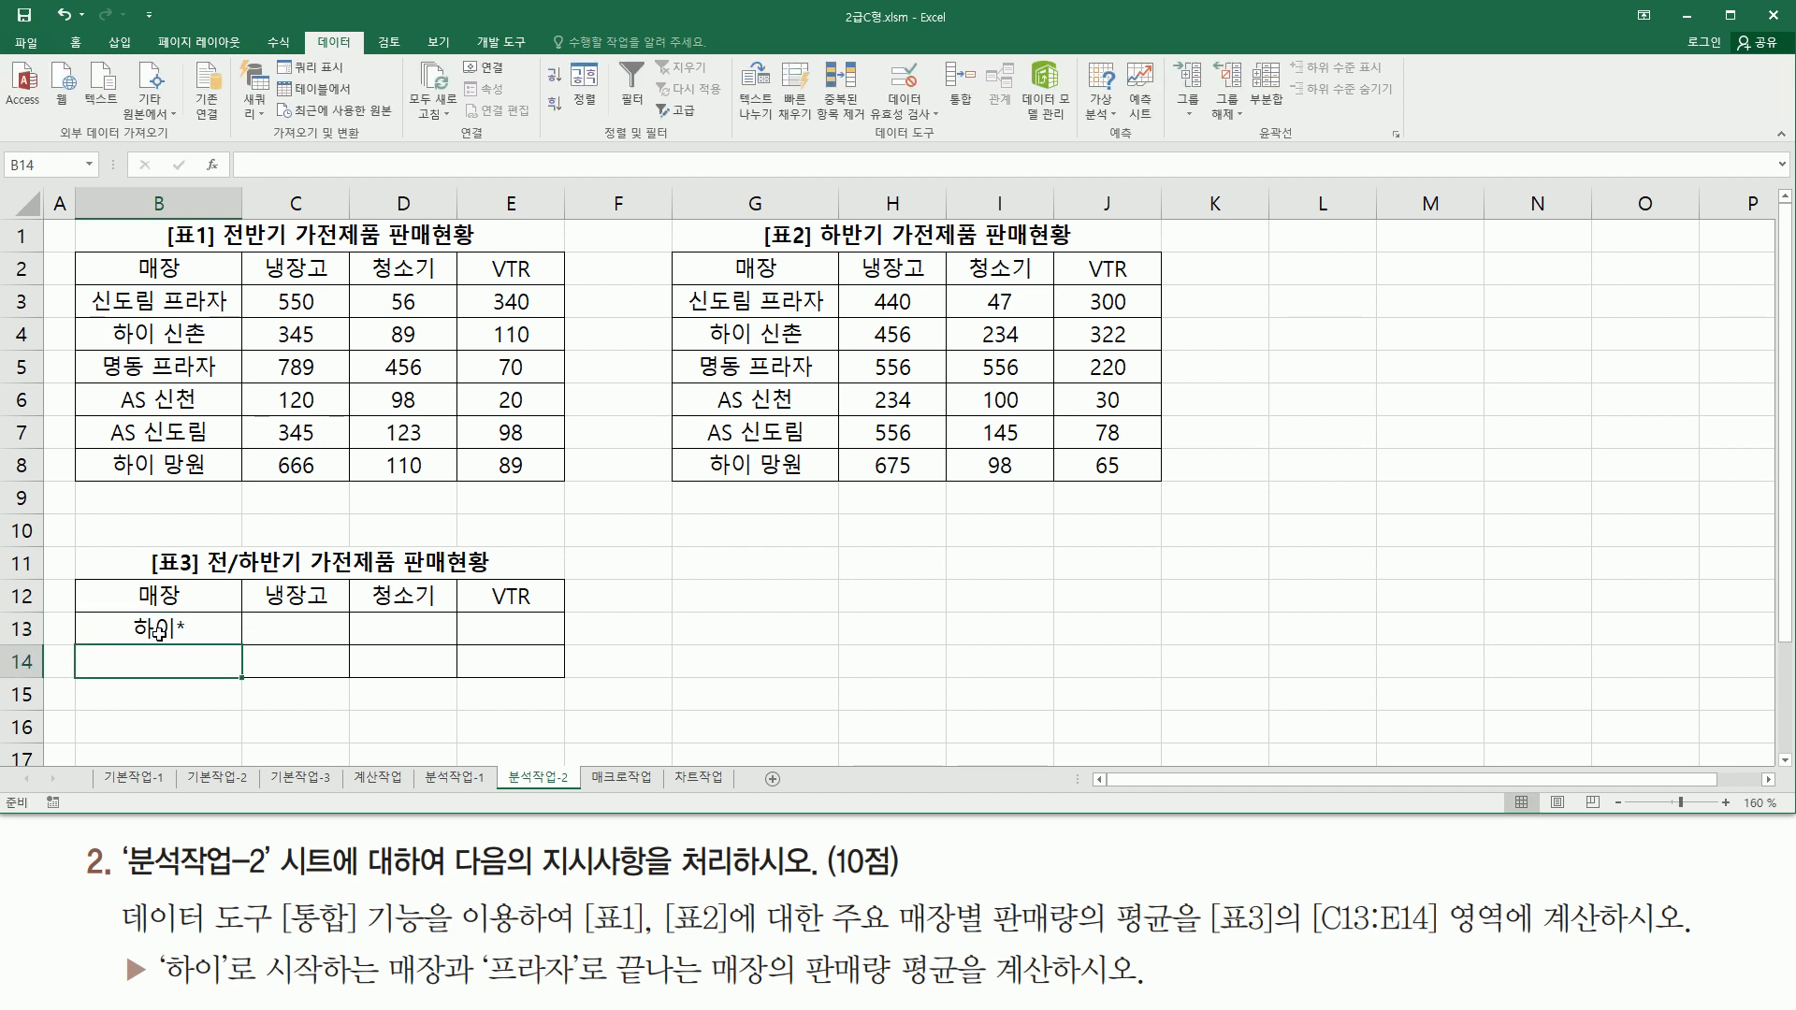
pyautogui.write('*프')
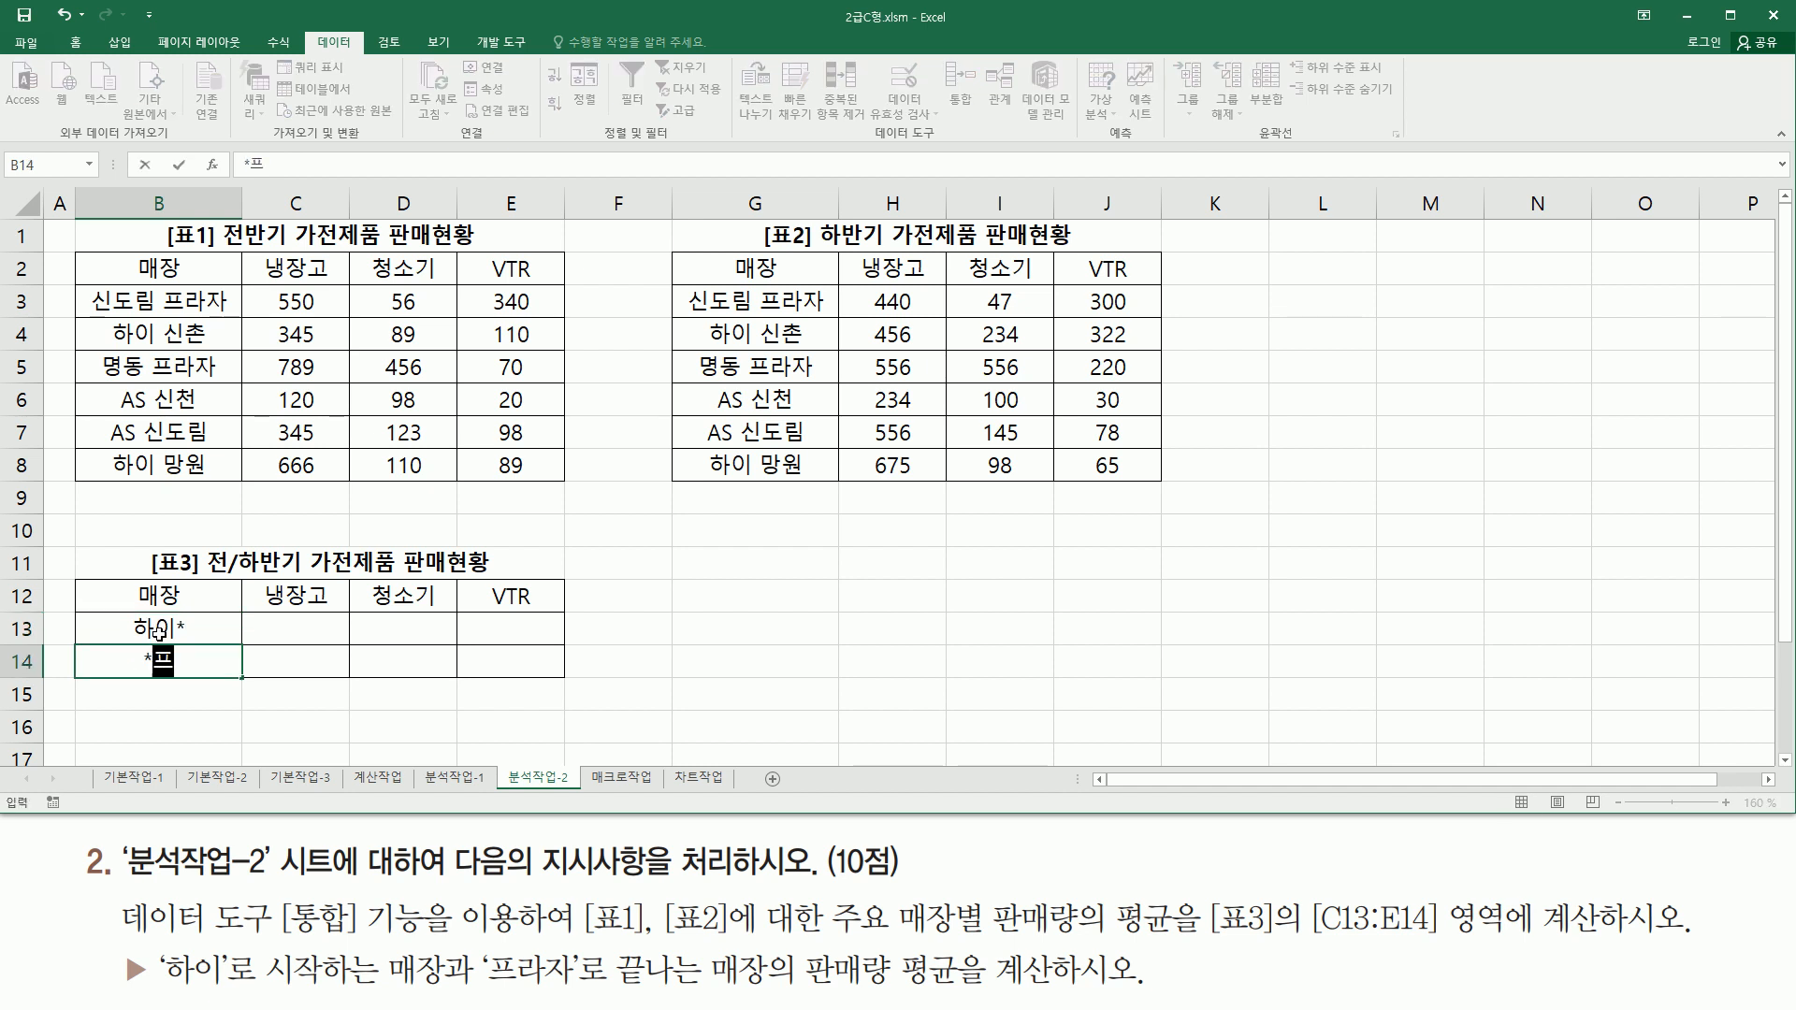
pyautogui.write('랒자')
pyautogui.press('Return')
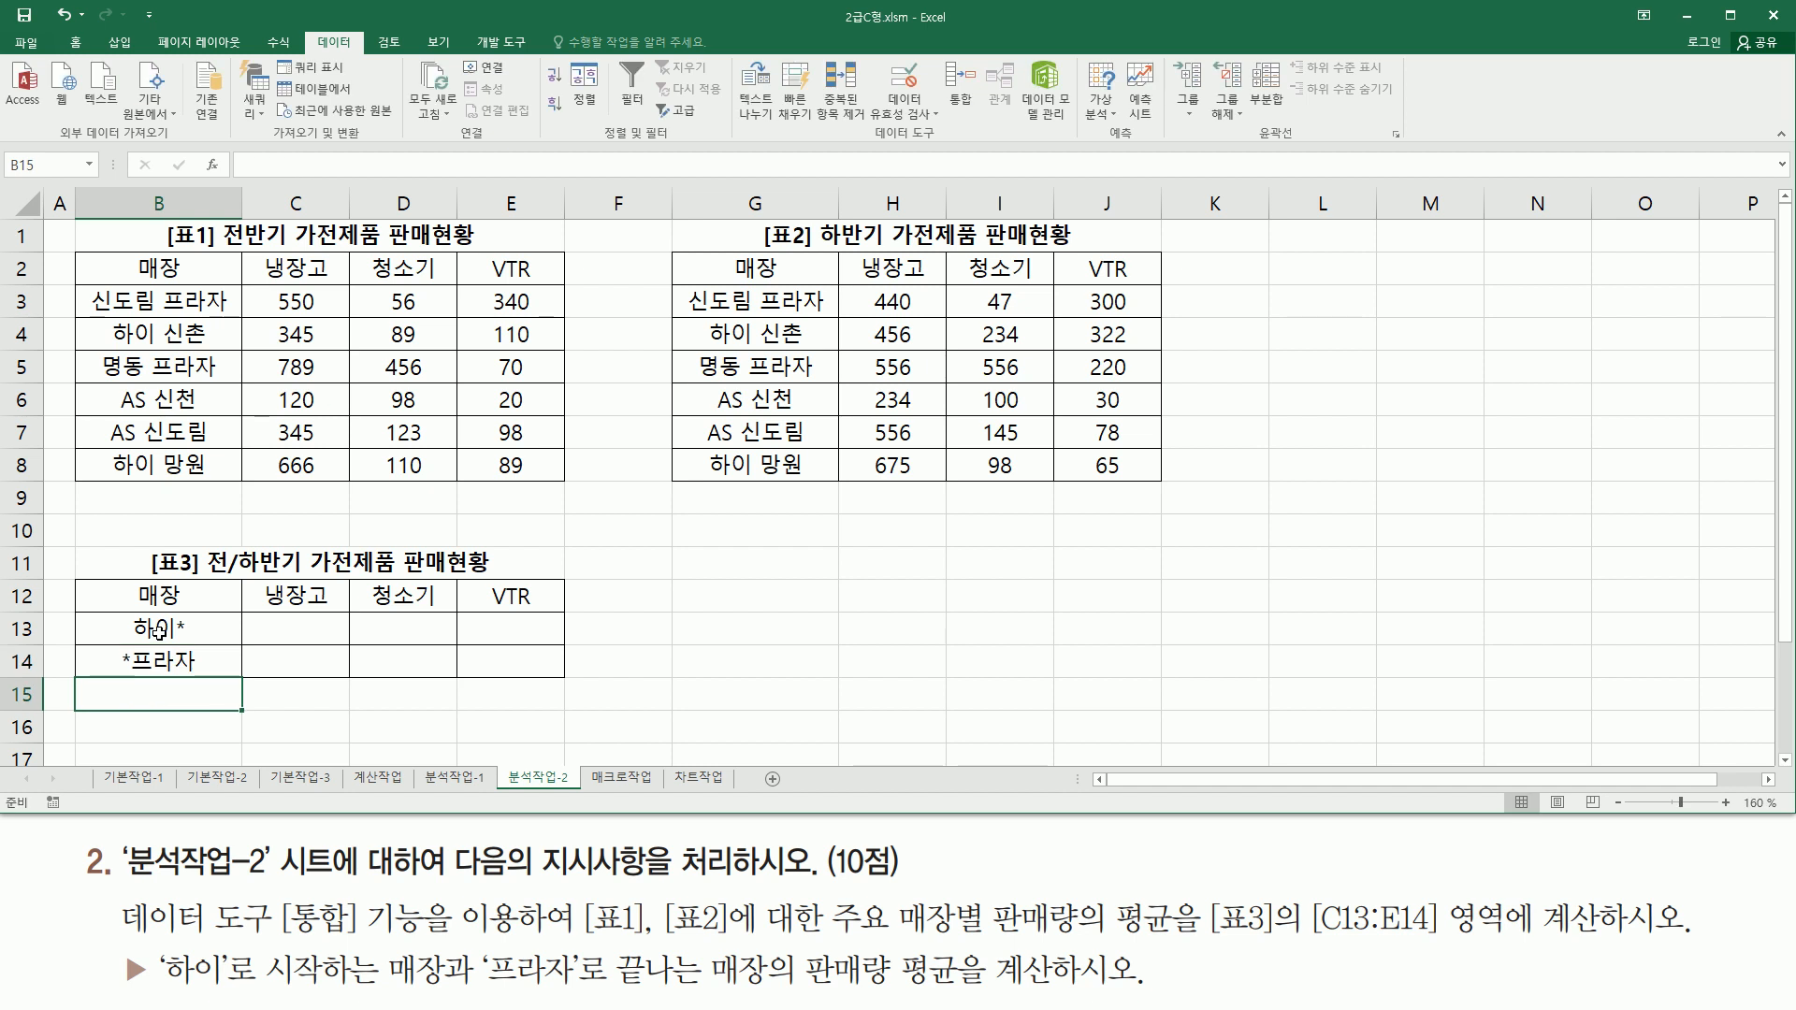
pyautogui.click(387, 727)
pyautogui.moveTo(134, 639); pyautogui.dragTo(171, 640)
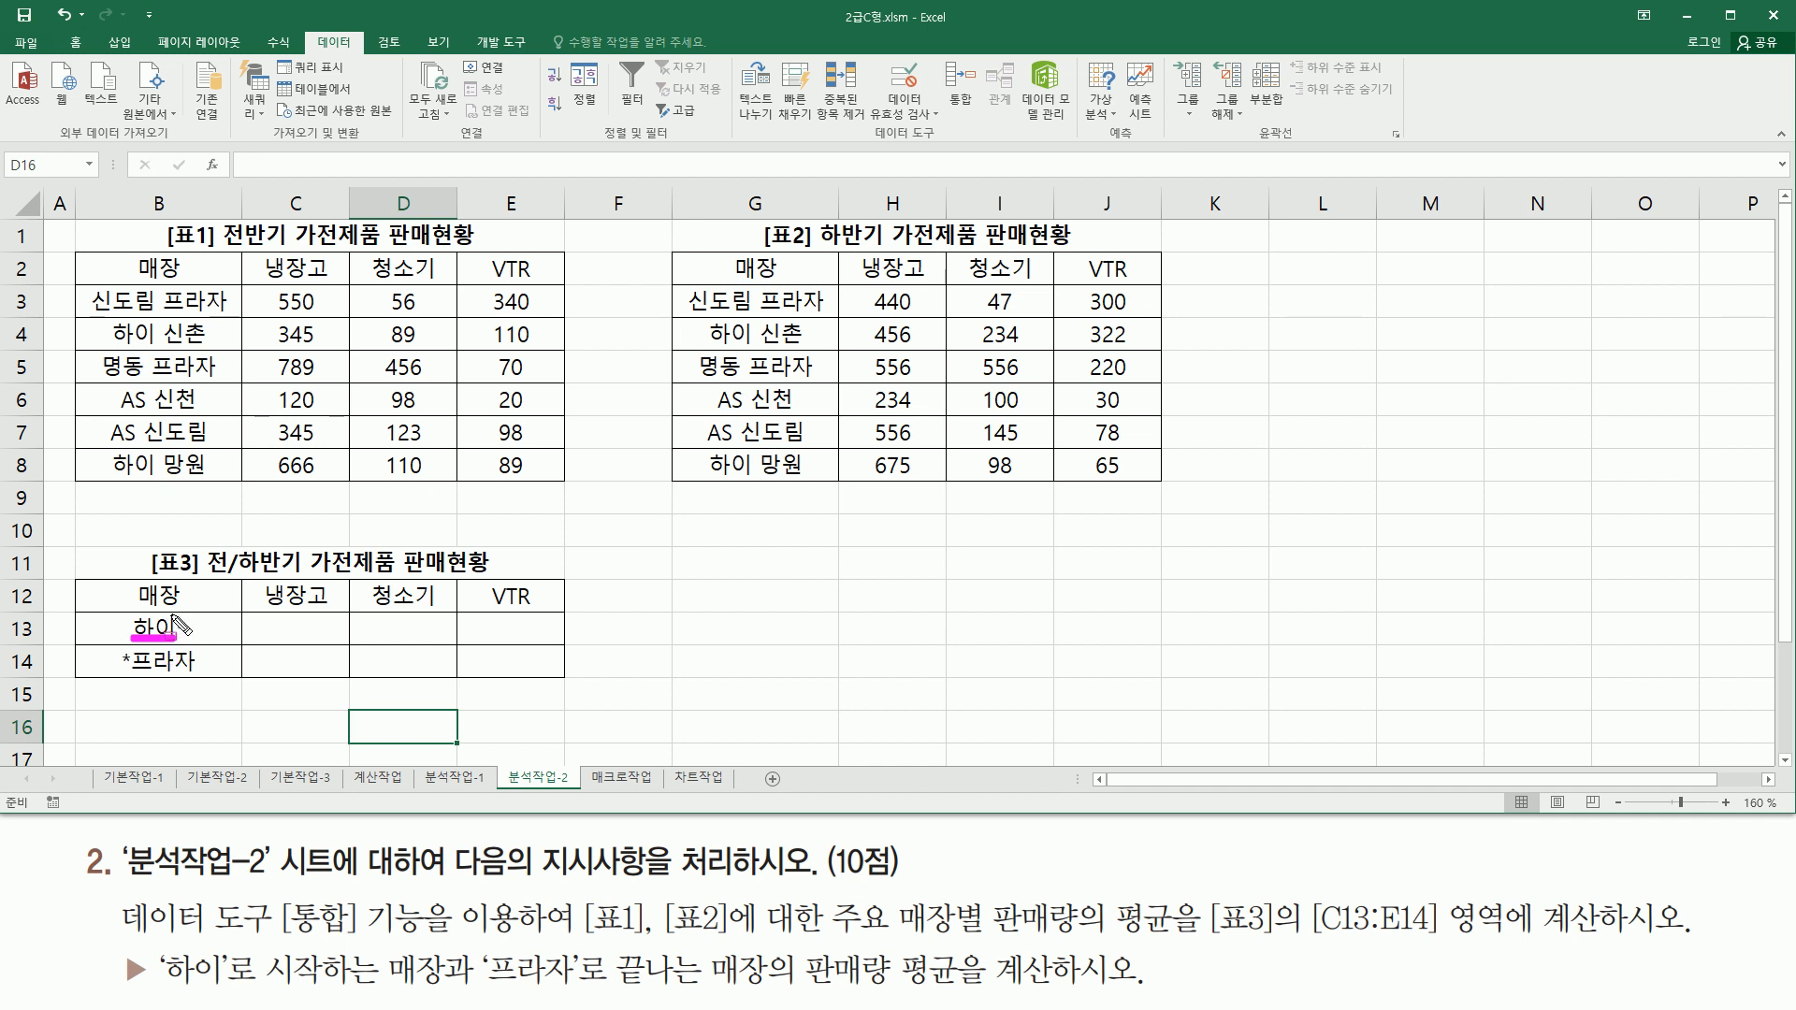
pyautogui.moveTo(175, 613)
pyautogui.mouseDown()
pyautogui.moveTo(206, 614)
pyautogui.moveTo(206, 642)
pyautogui.moveTo(177, 638)
pyautogui.mouseUp()
pyautogui.press('Escape')
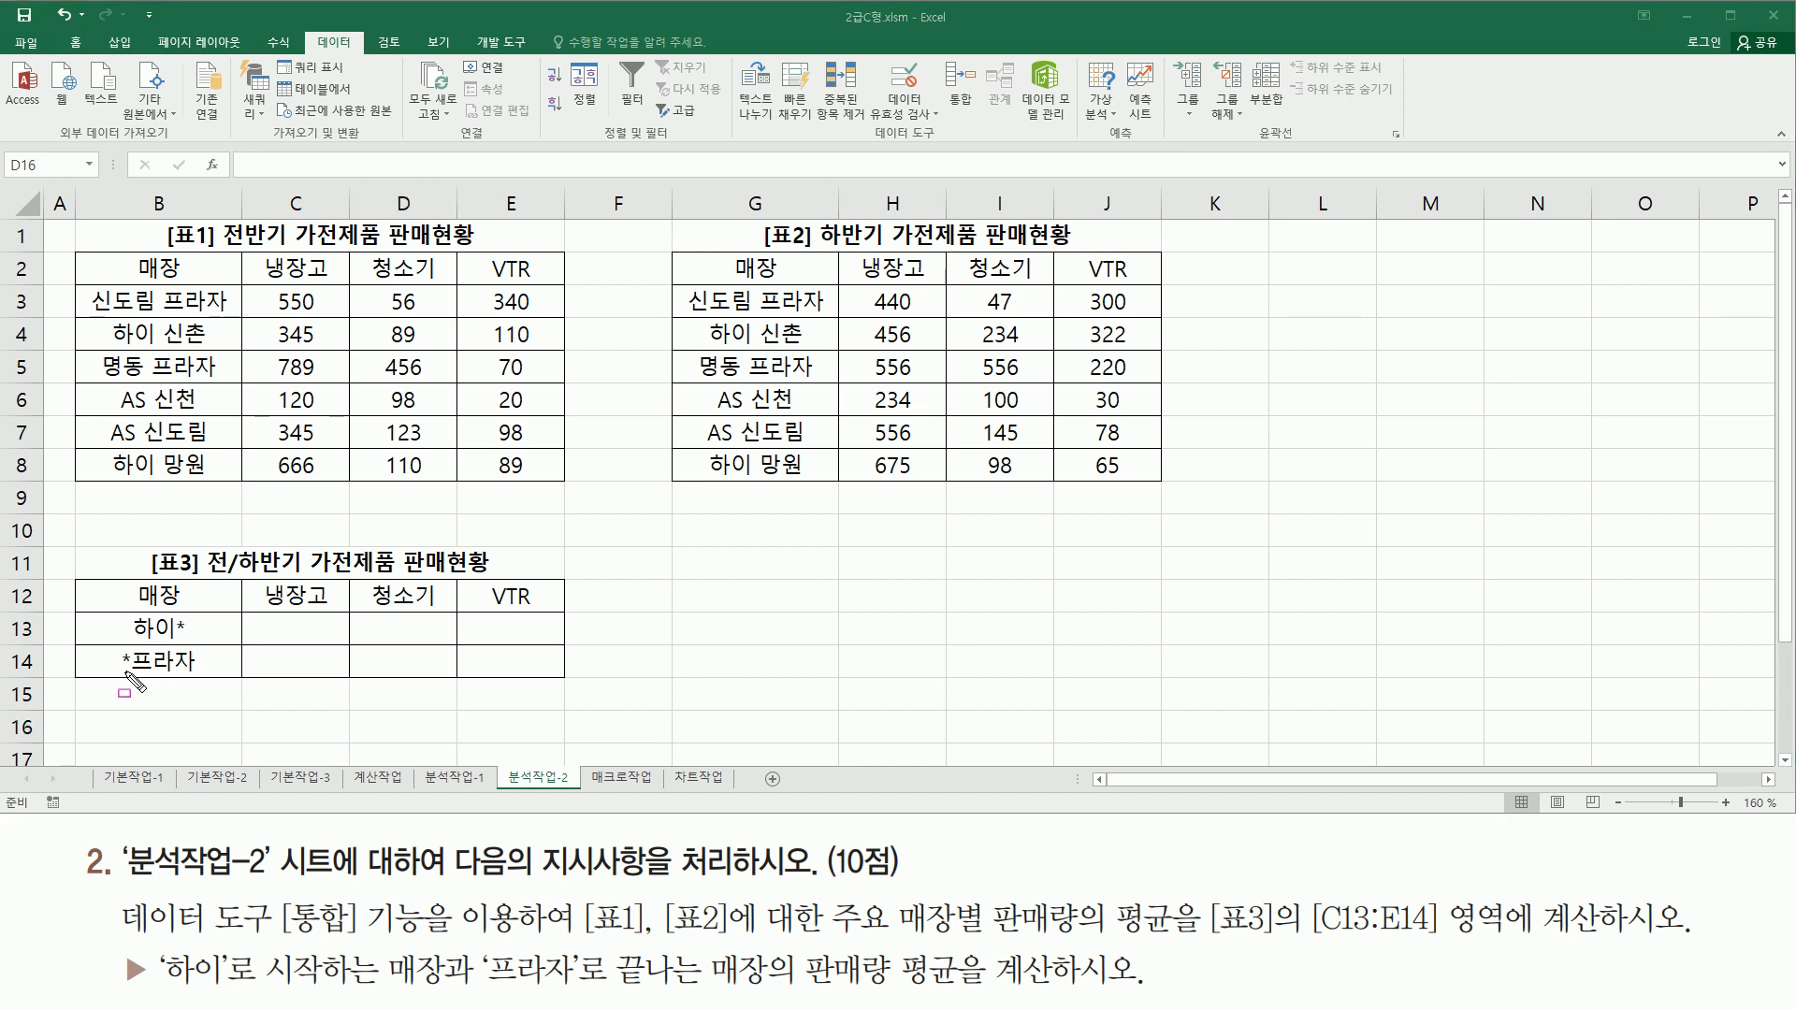
pyautogui.moveTo(113, 643)
pyautogui.mouseDown()
pyautogui.moveTo(116, 670)
pyautogui.moveTo(202, 674)
pyautogui.mouseUp()
pyautogui.moveTo(97, 607); pyautogui.dragTo(193, 677)
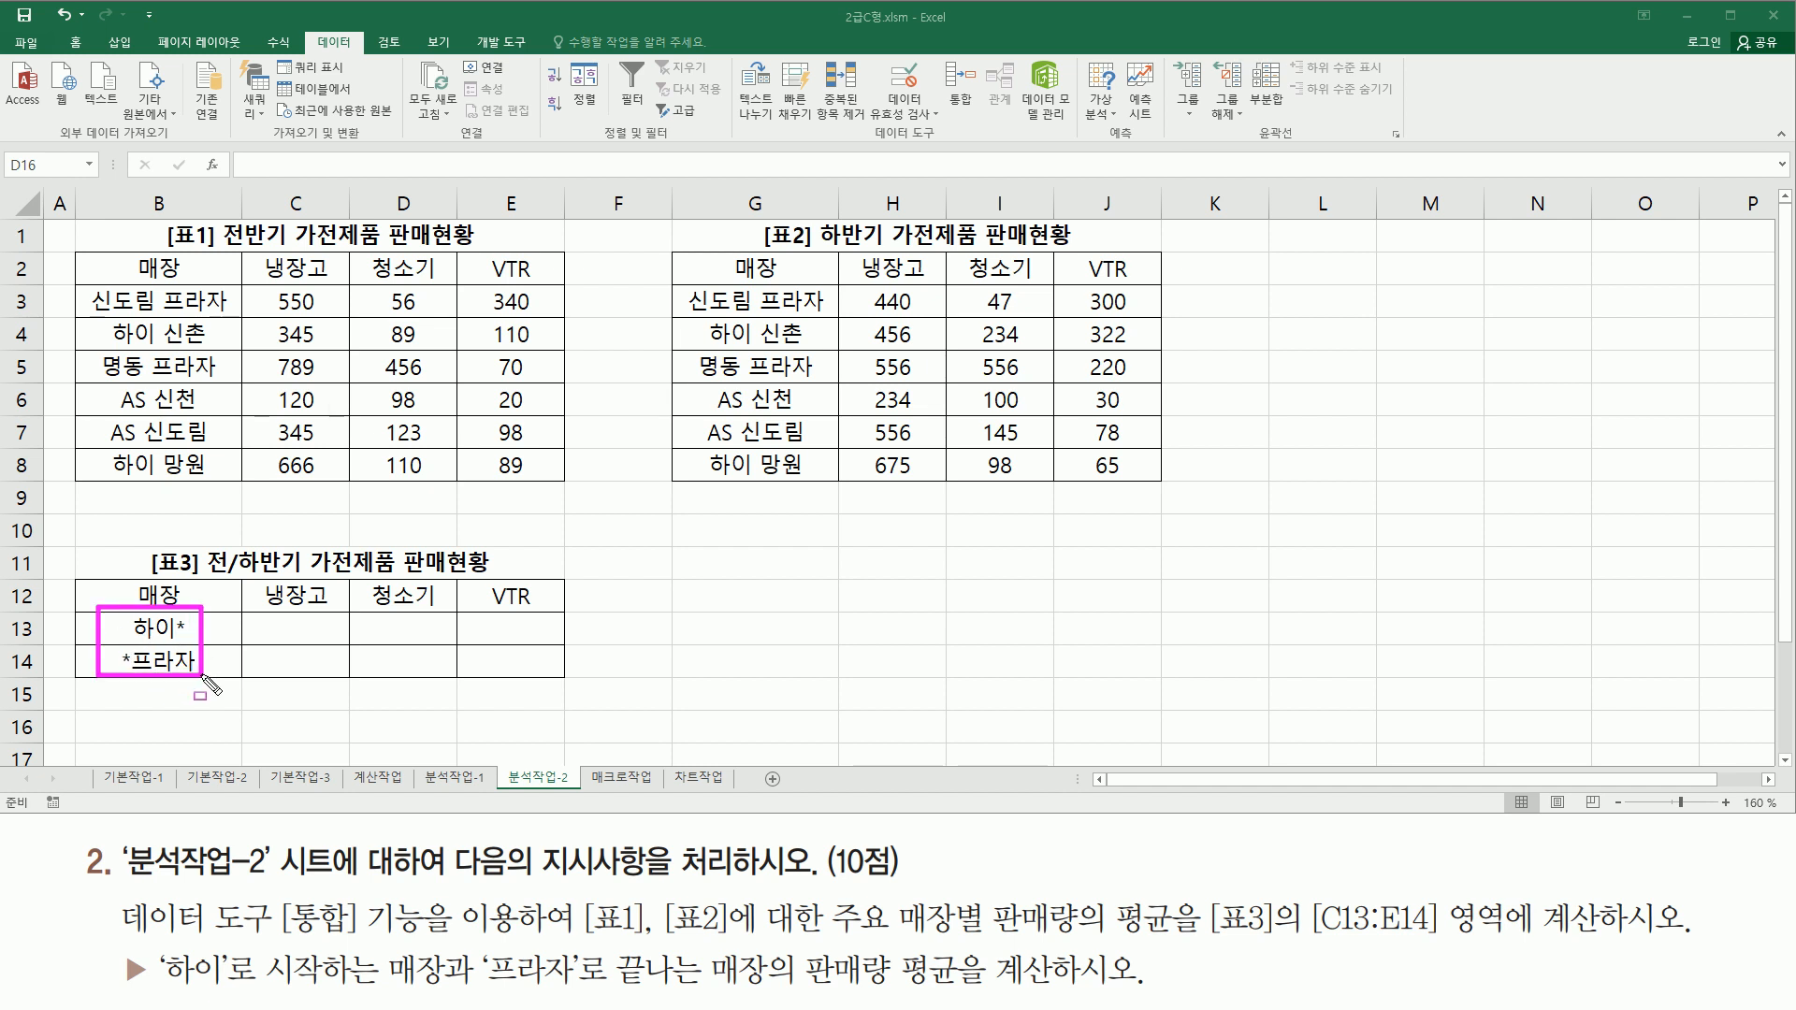
pyautogui.press('Escape')
# Select the [표3] range B12:E14, open the Consolidate dialog, and set the function to 평균 (Average).
pyautogui.moveTo(140, 596); pyautogui.dragTo(482, 657)
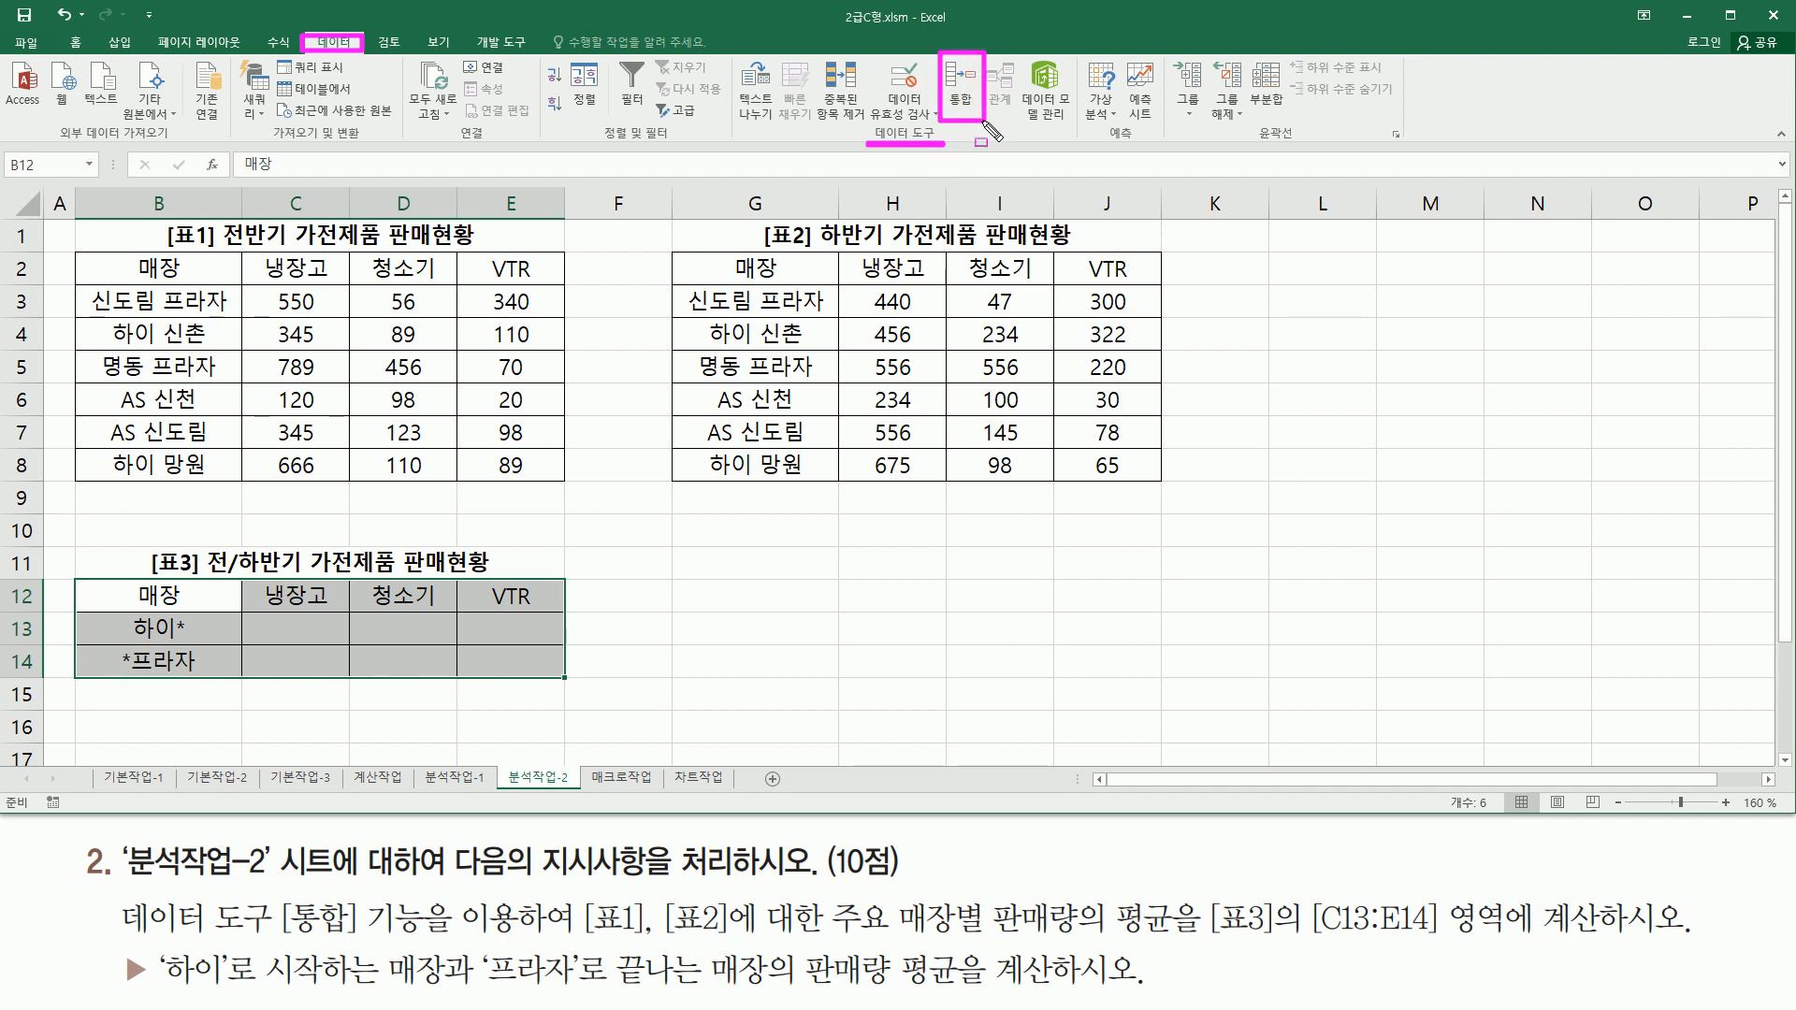
pyautogui.click(964, 92)
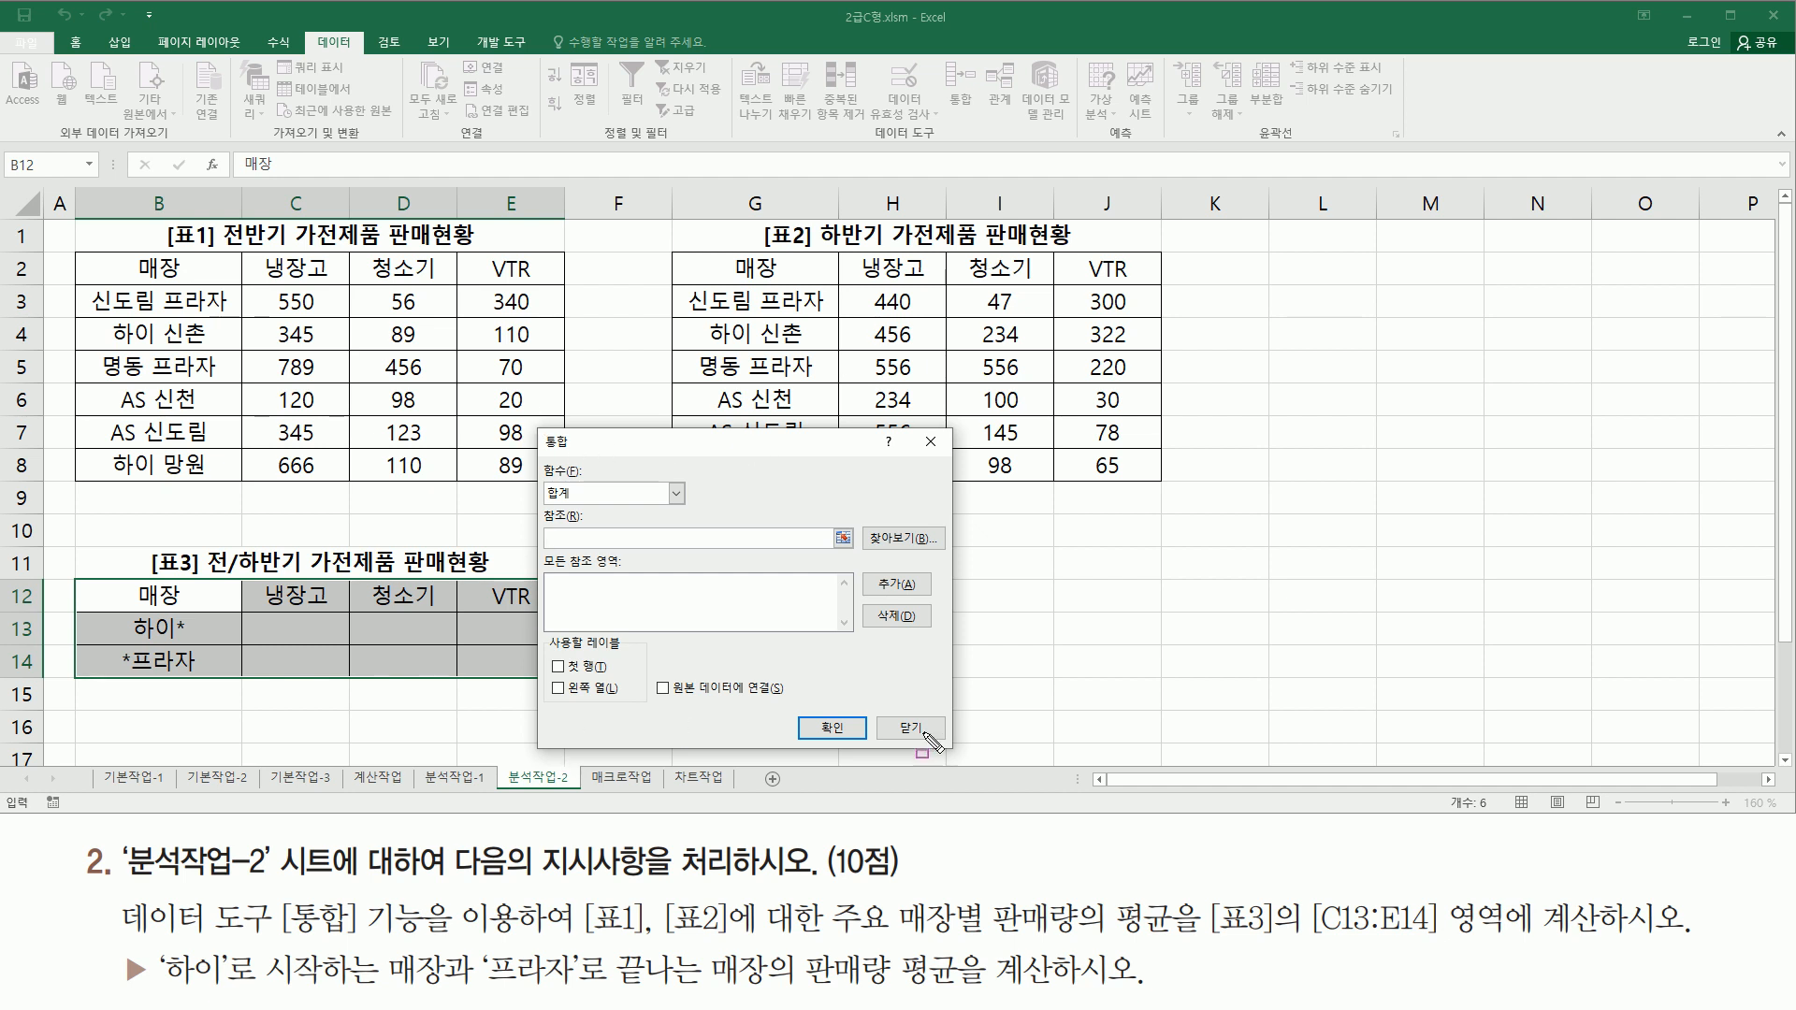
pyautogui.moveTo(810, 988); pyautogui.dragTo(970, 996)
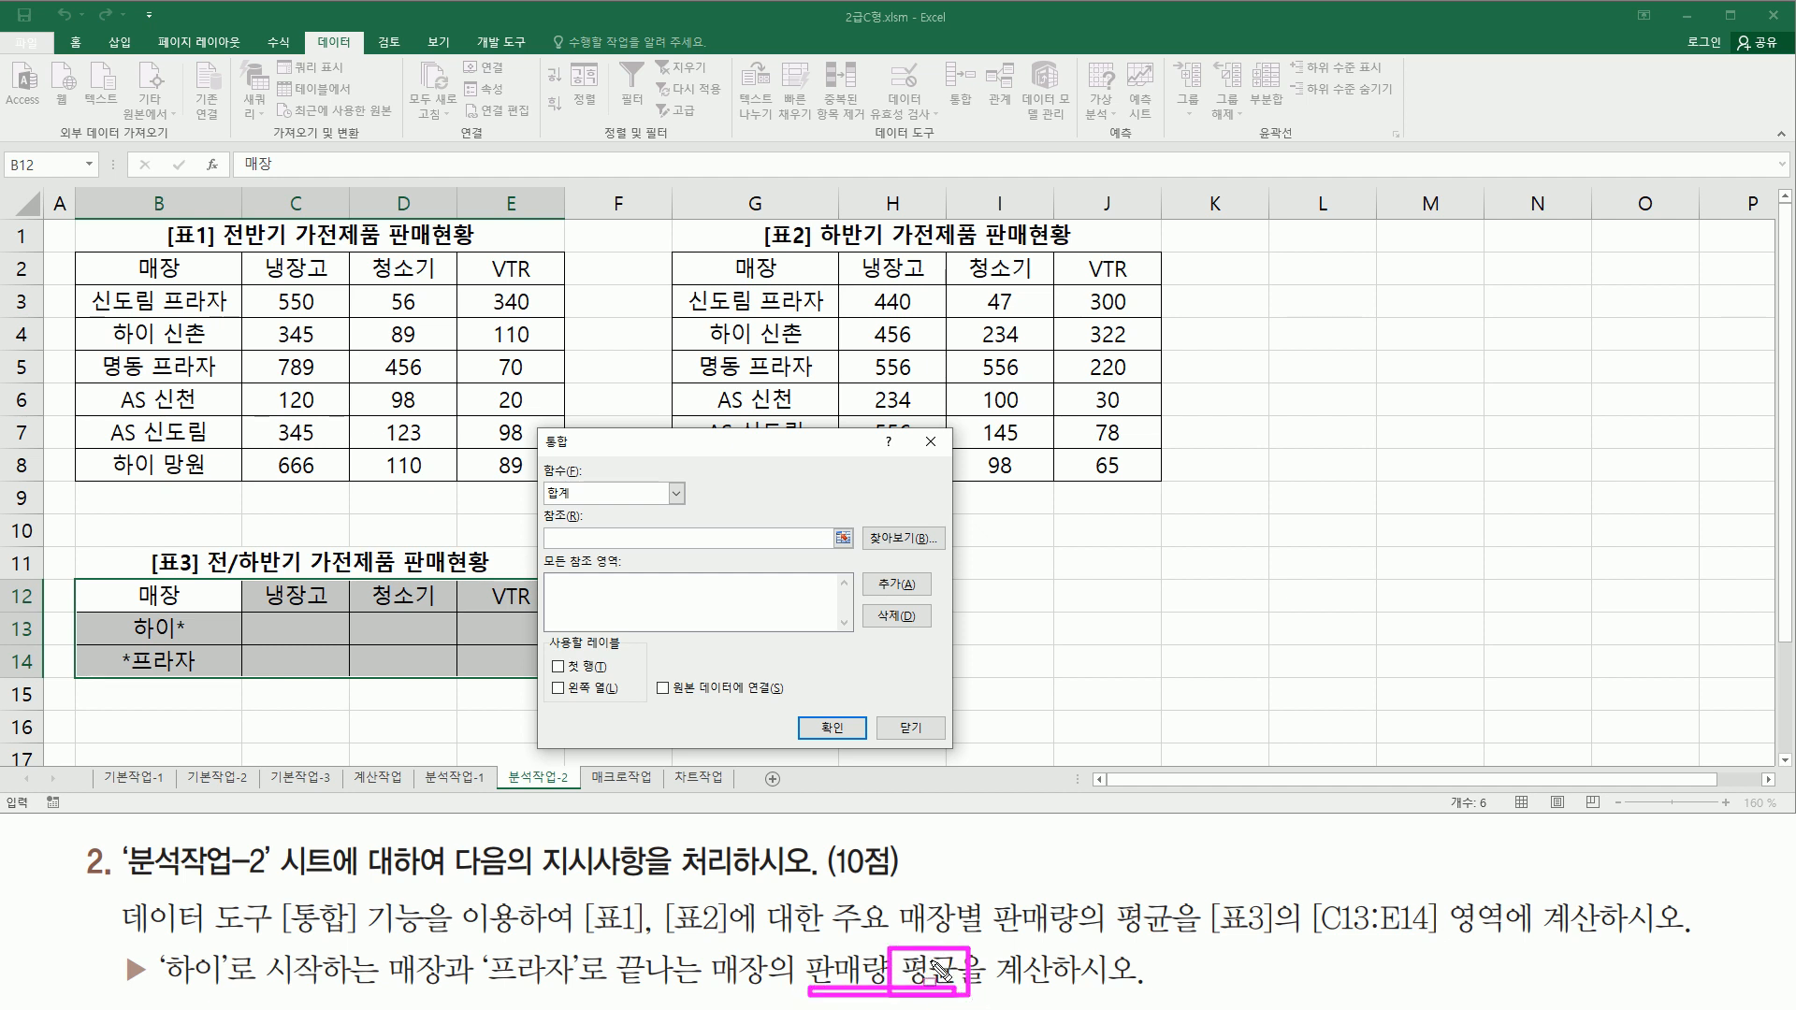
pyautogui.click(607, 496)
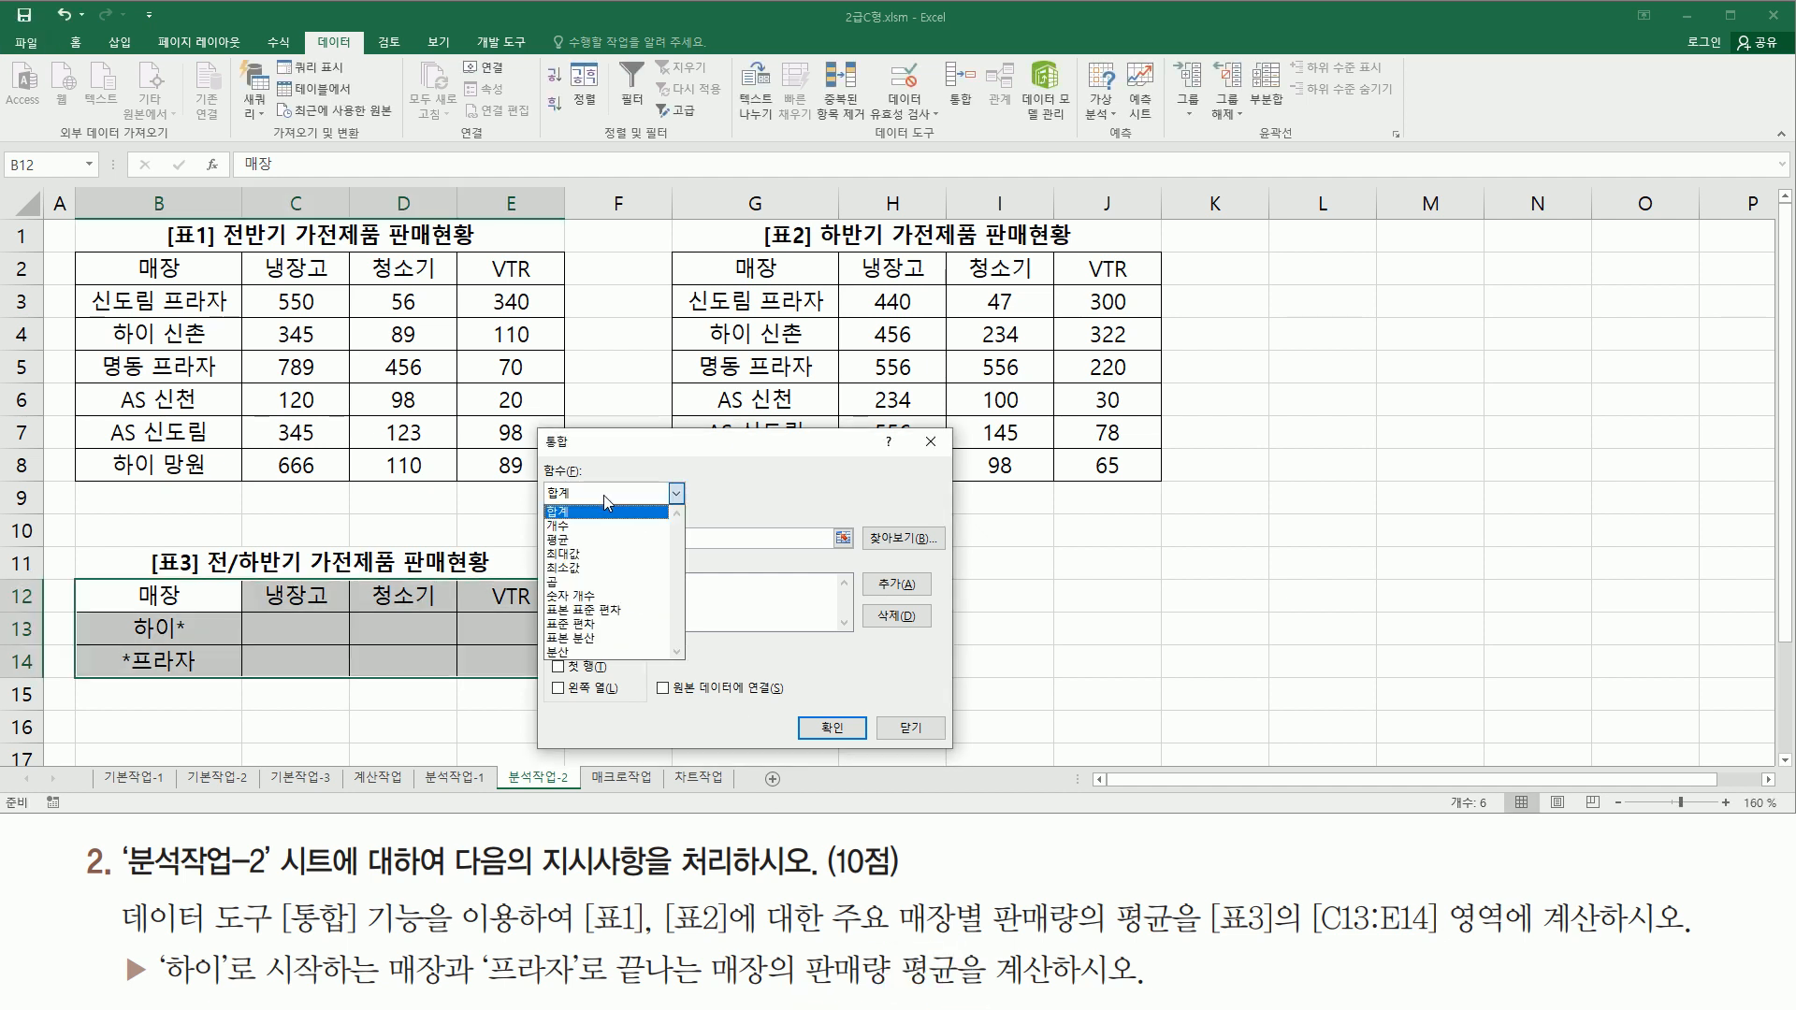
pyautogui.click(590, 541)
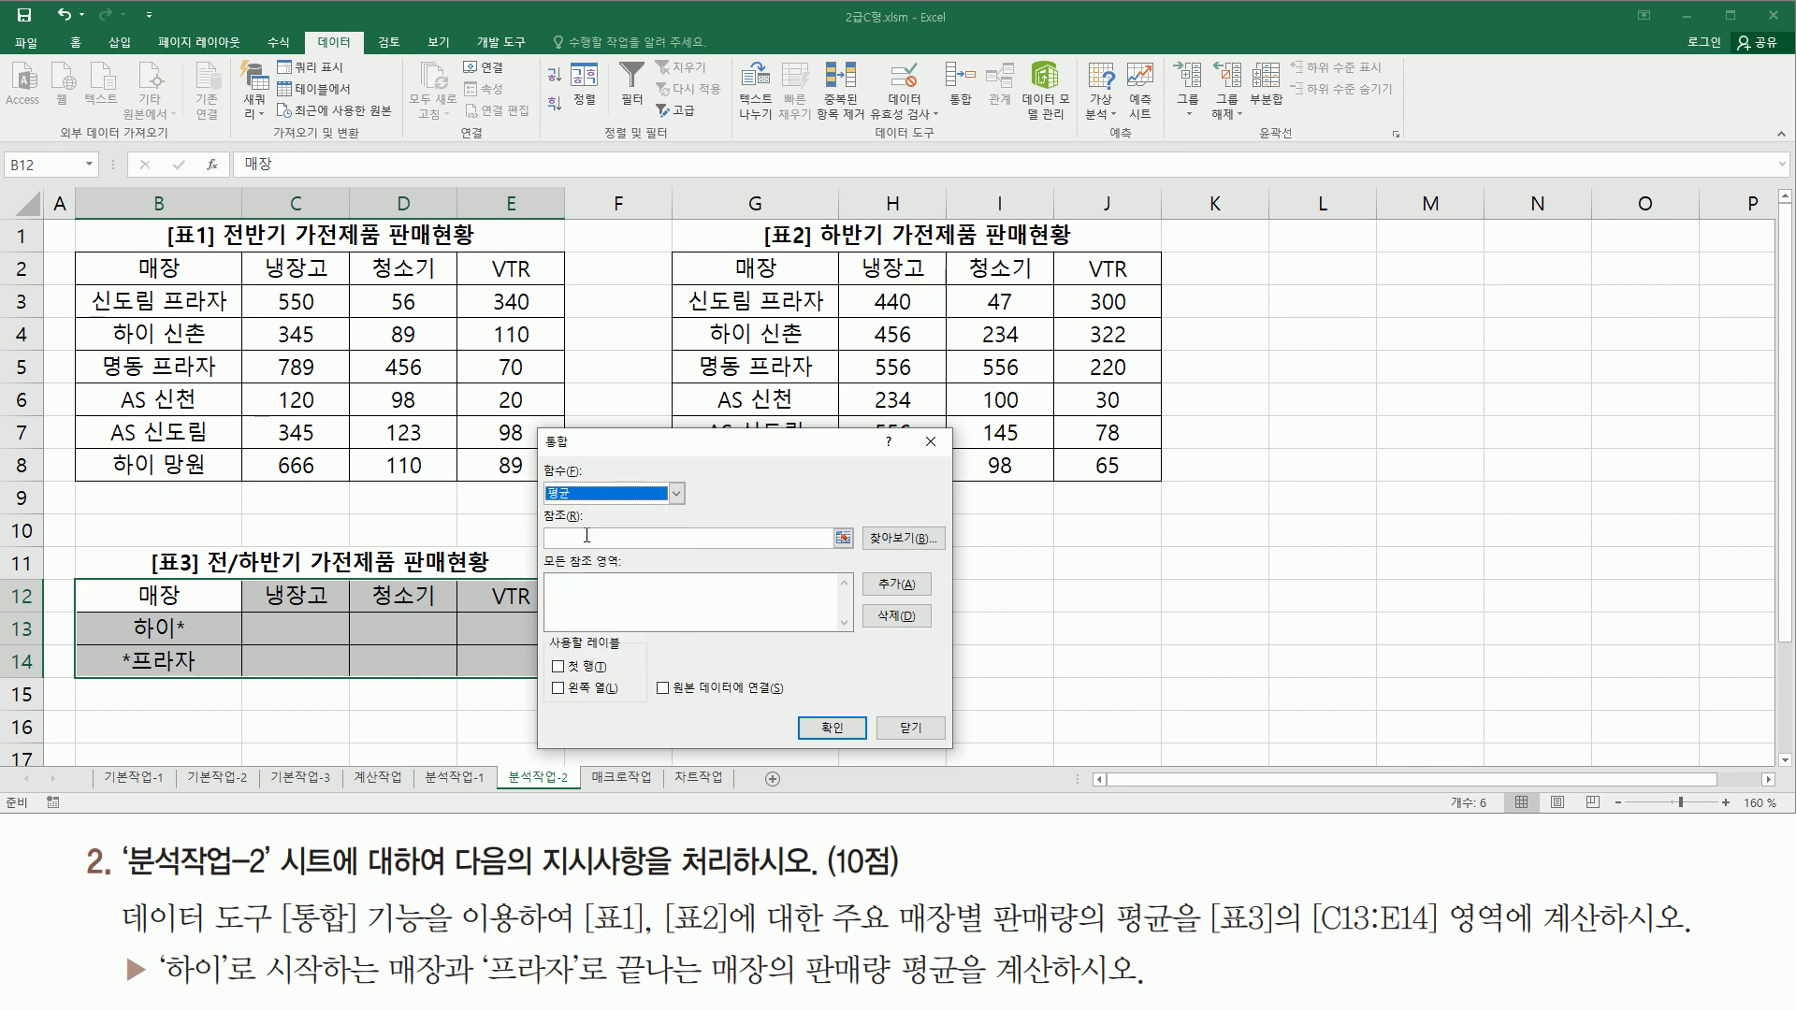
# Add the [표1] range B2:E8 and the [표2] range G2:J8 as consolidation references.
pyautogui.click(587, 535)
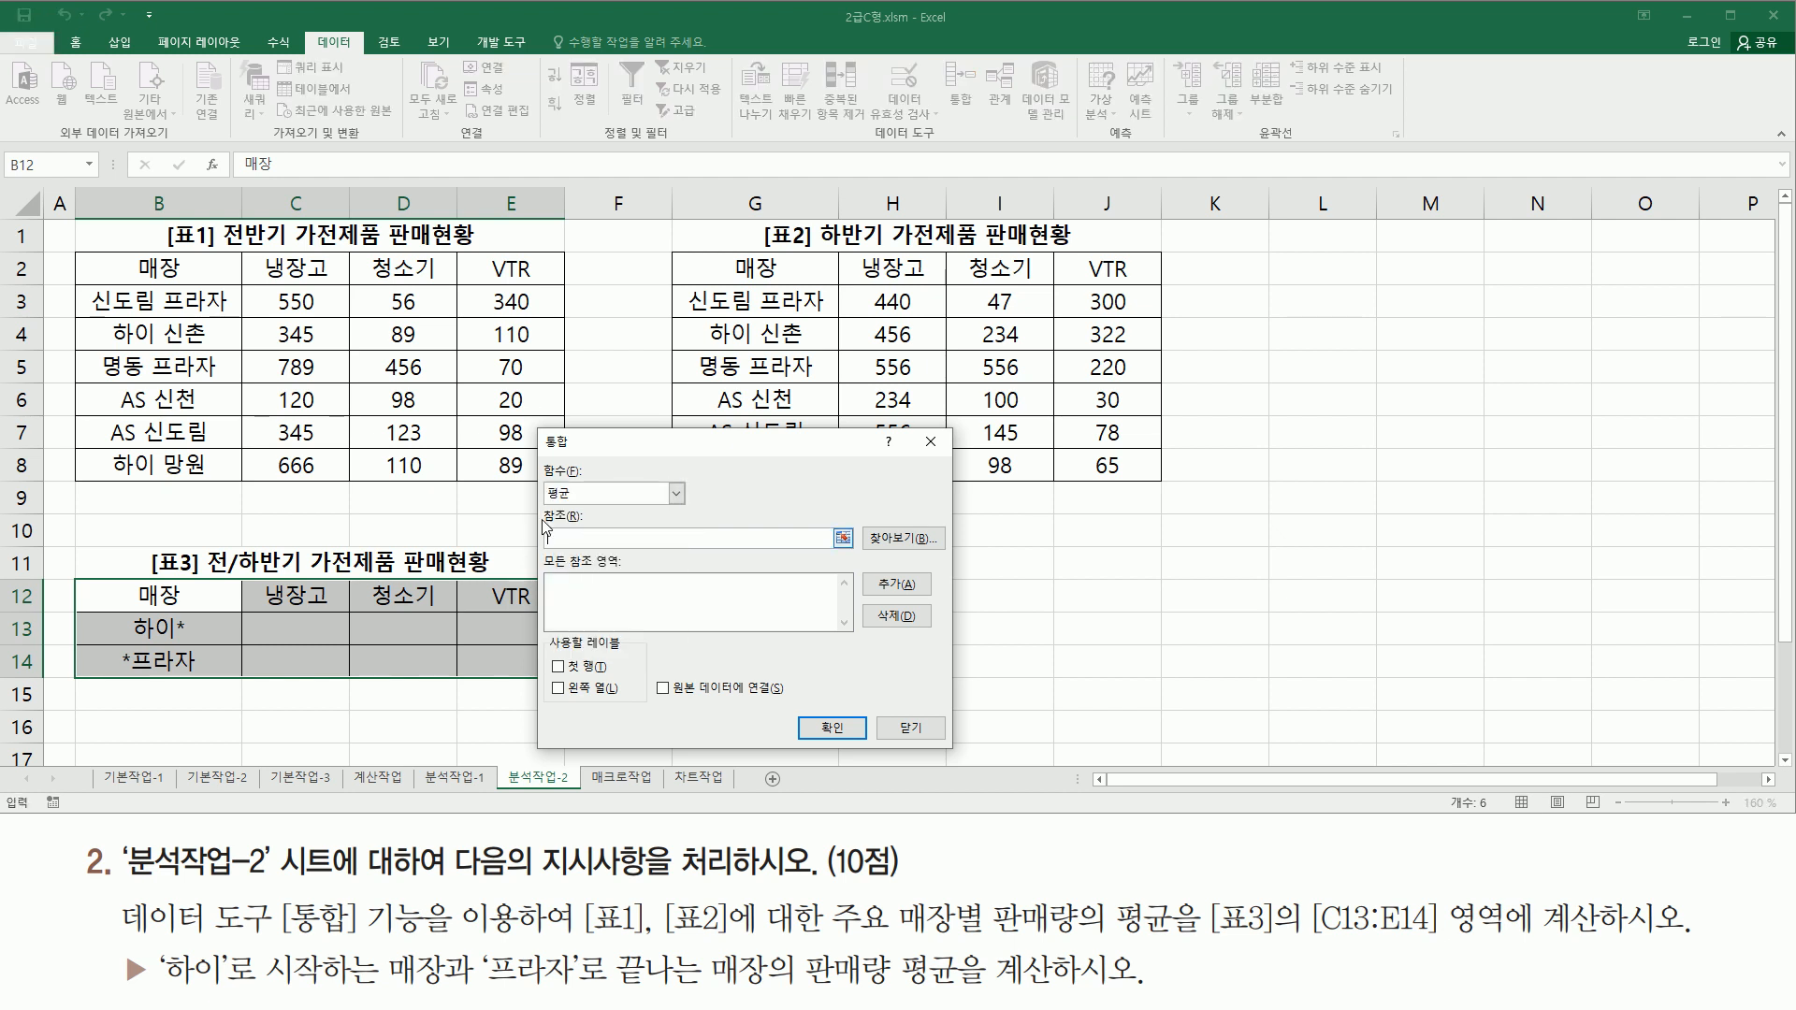
pyautogui.moveTo(159, 270); pyautogui.dragTo(477, 458)
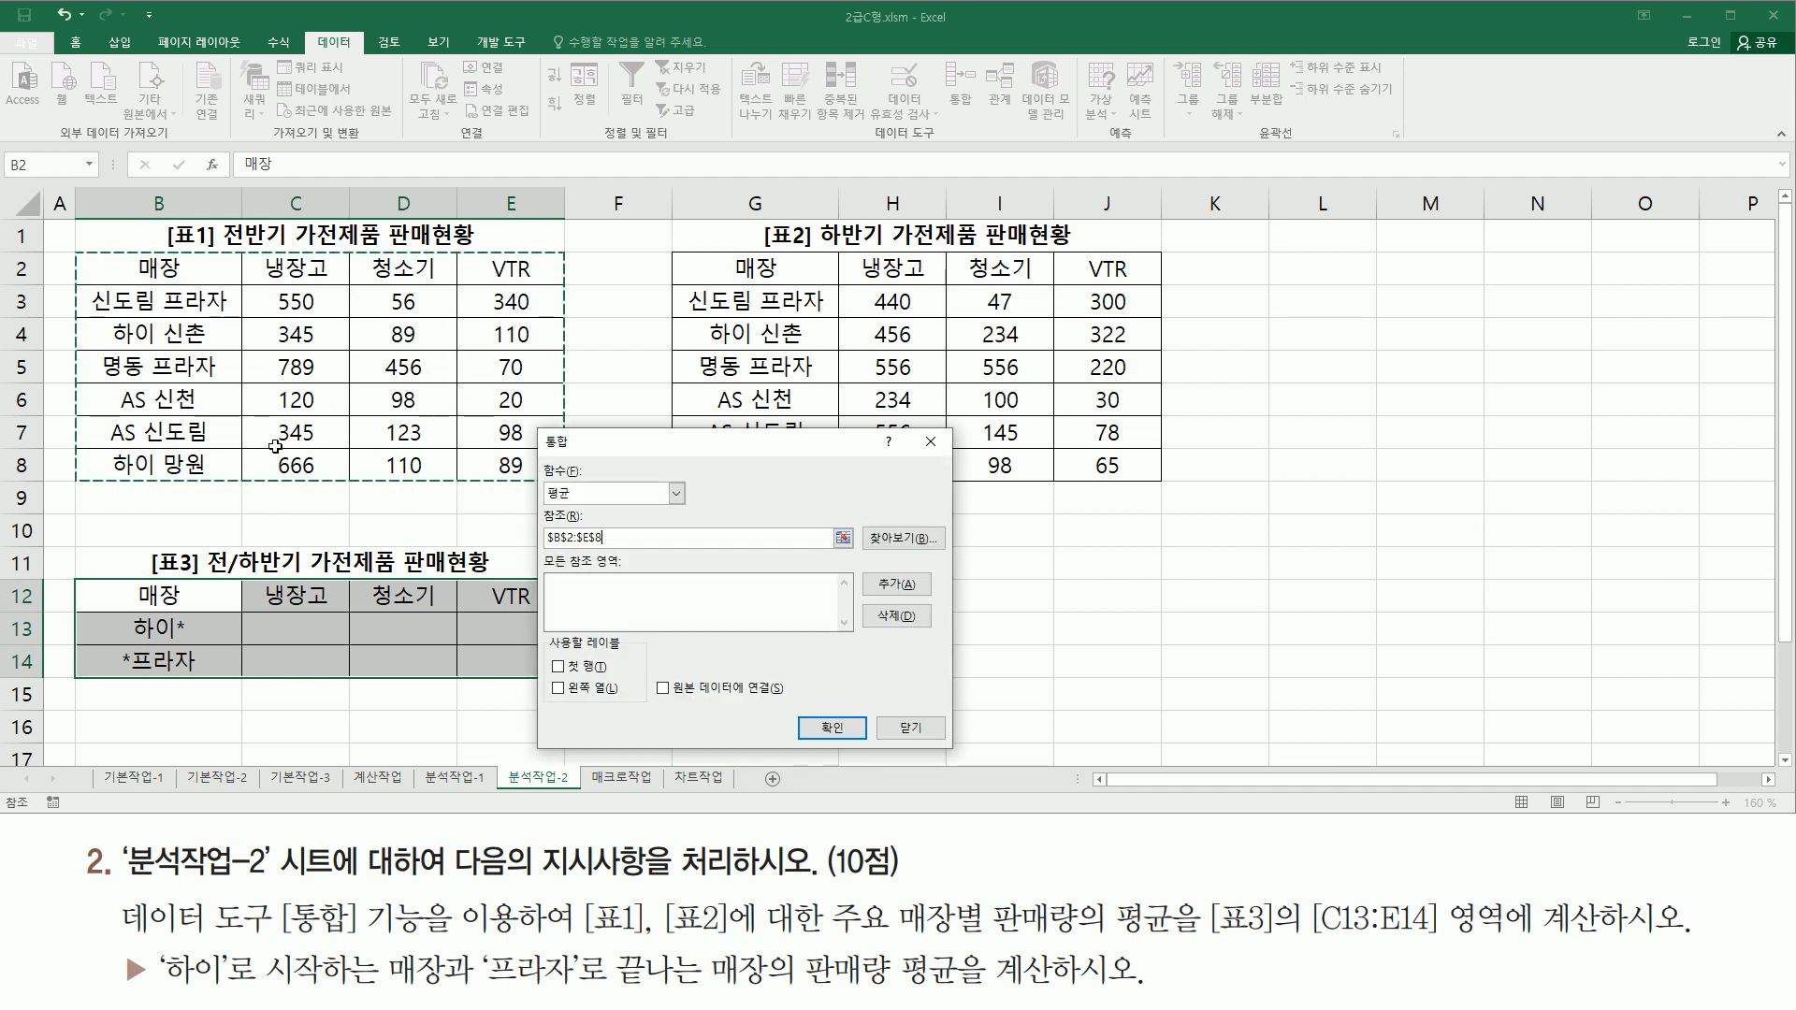
pyautogui.click(915, 586)
pyautogui.moveTo(754, 268); pyautogui.dragTo(1093, 470)
pyautogui.click(915, 589)
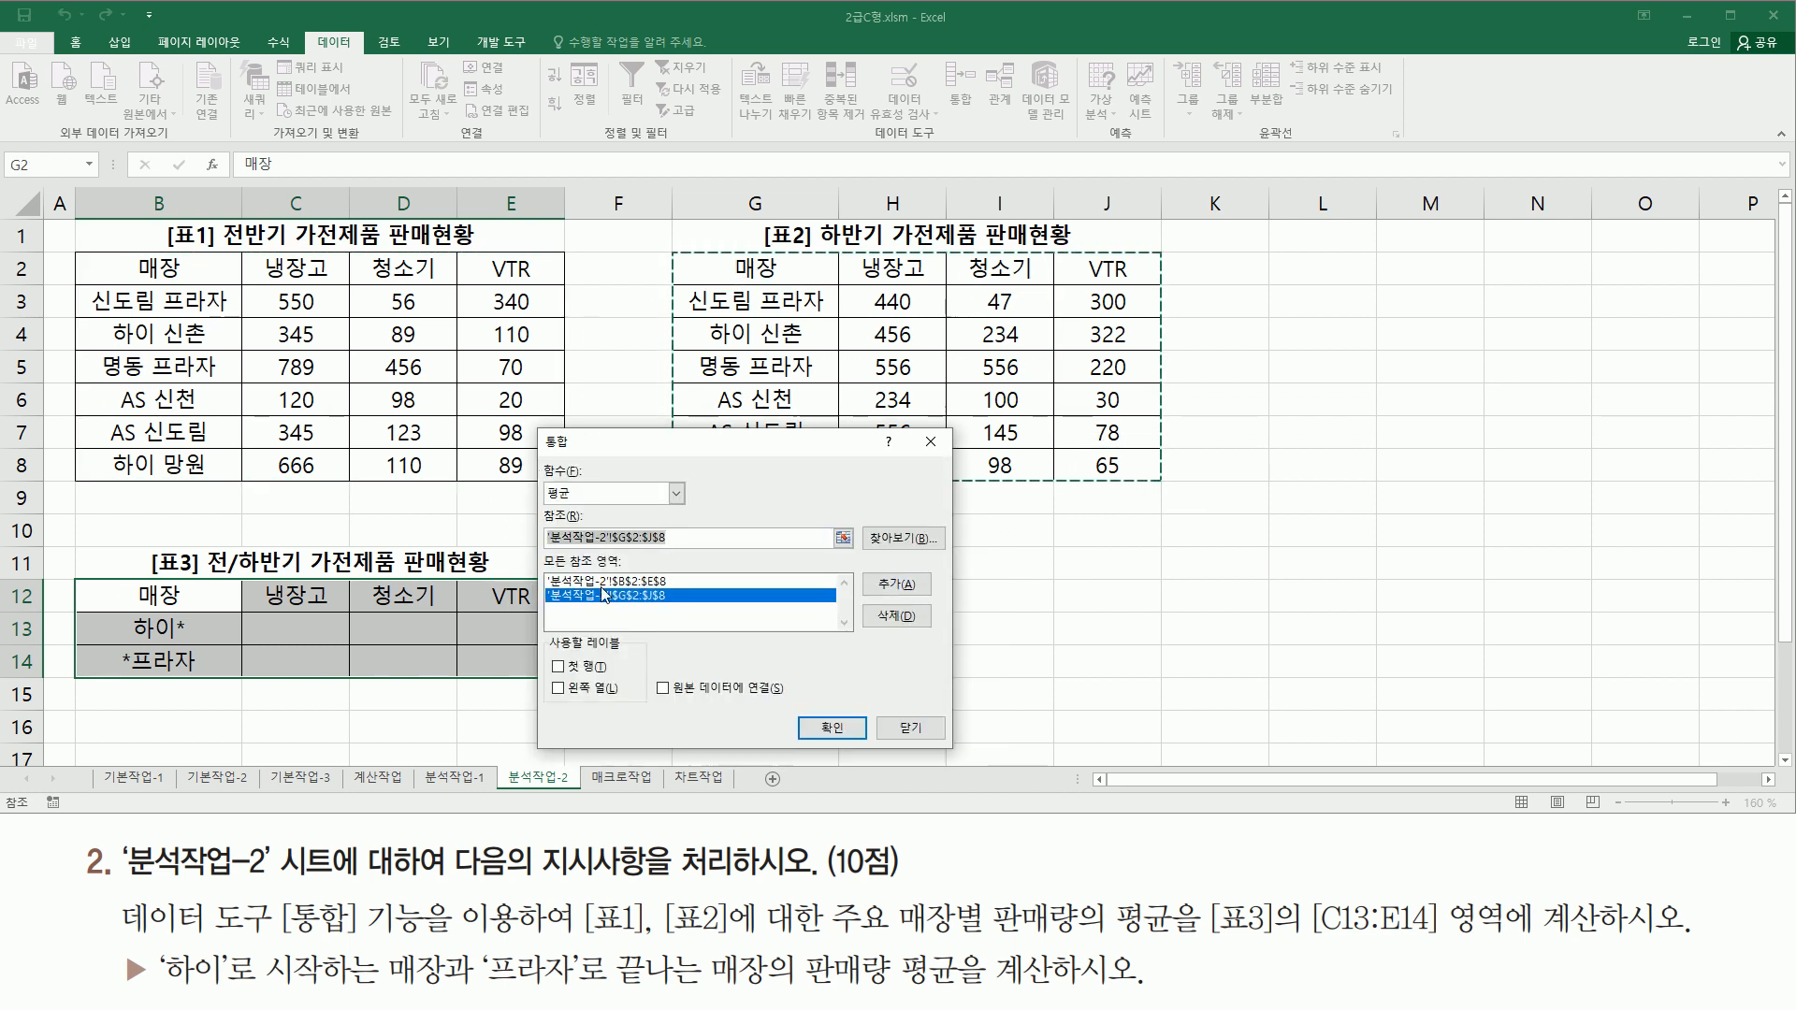
pyautogui.moveTo(546, 568); pyautogui.dragTo(682, 615)
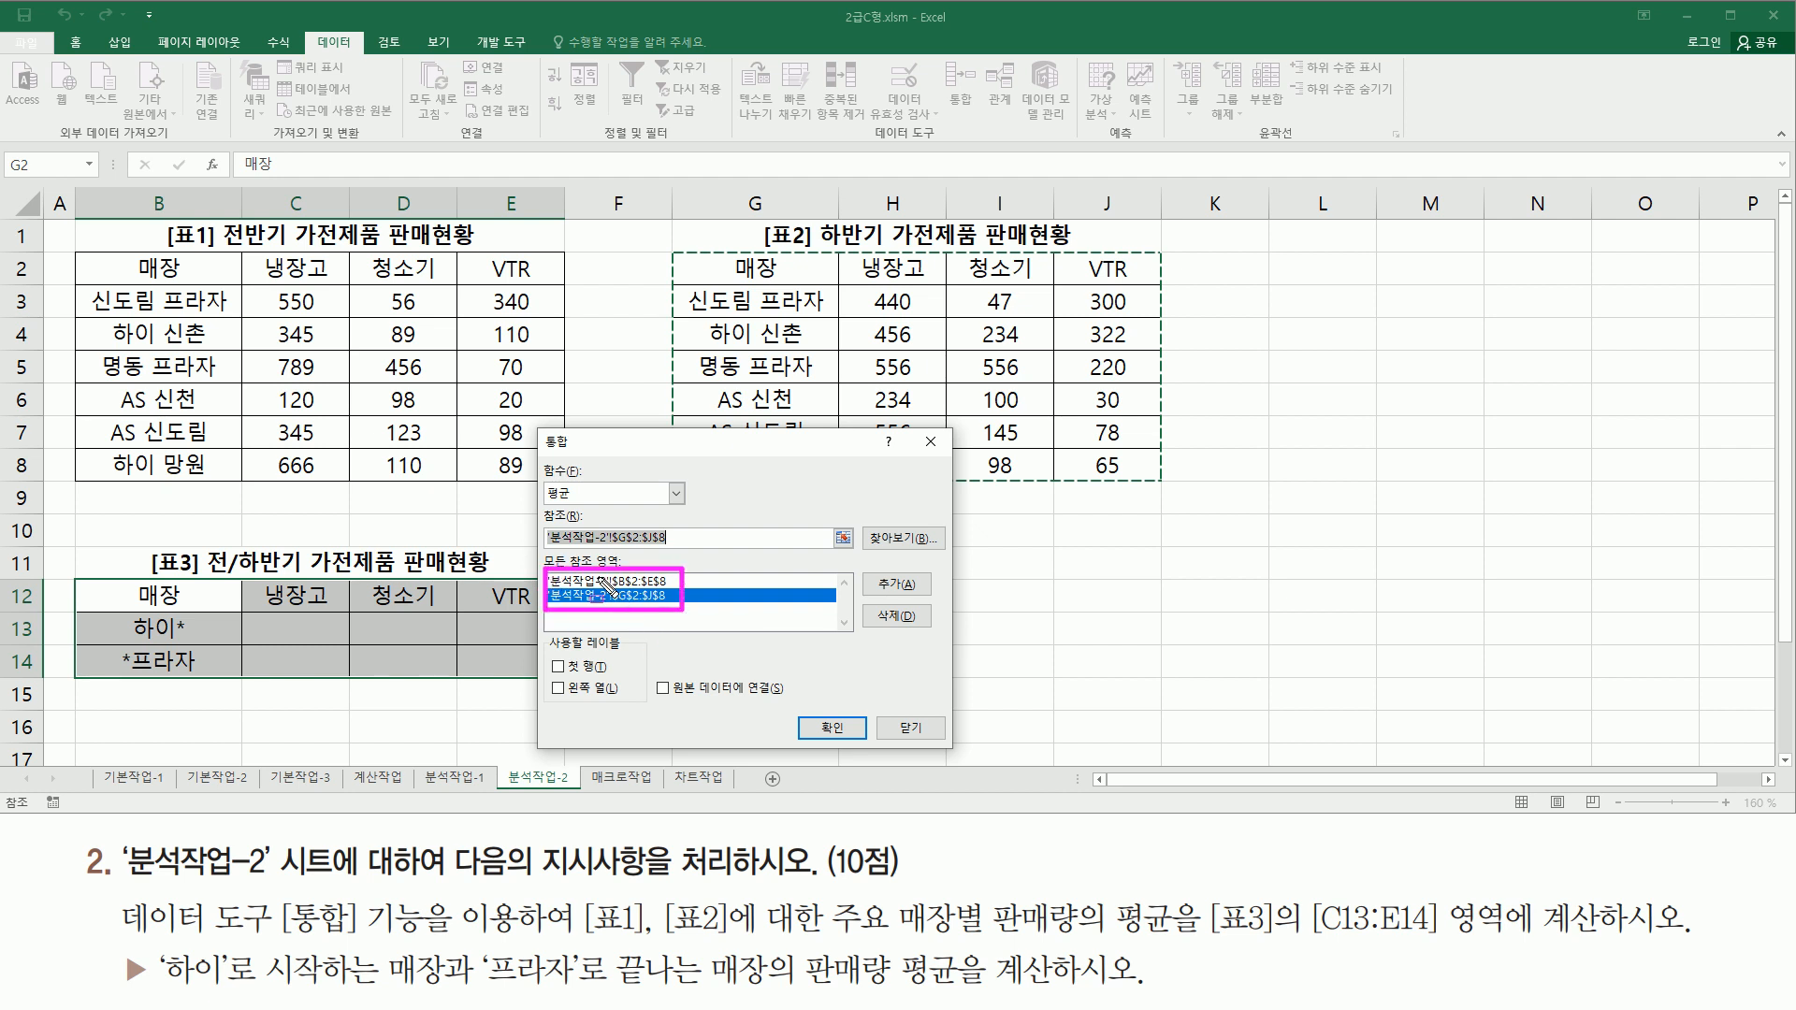
pyautogui.moveTo(547, 631)
pyautogui.mouseDown()
pyautogui.moveTo(586, 696)
pyautogui.moveTo(655, 719)
pyautogui.mouseUp()
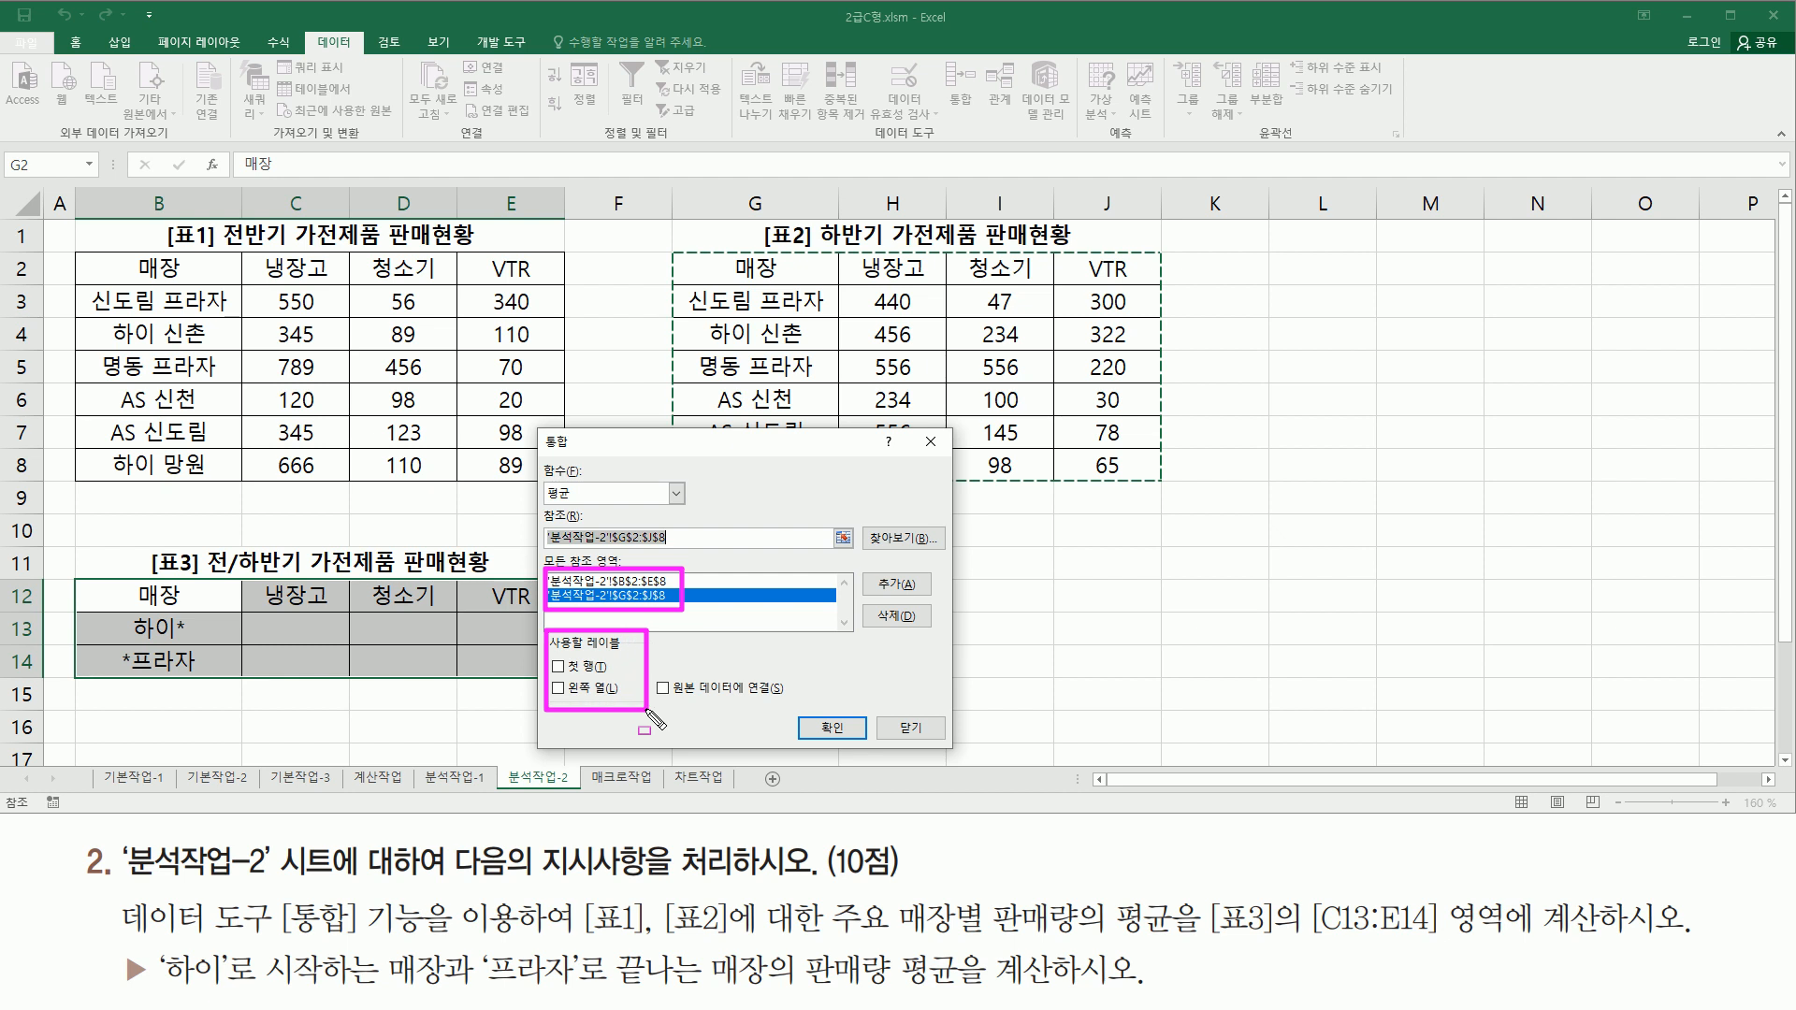
pyautogui.press('Escape')
# Use both the top row (첫 행) and left column (왼쪽 열) as labels and run the consolidation into [표3].
pyautogui.click(559, 665)
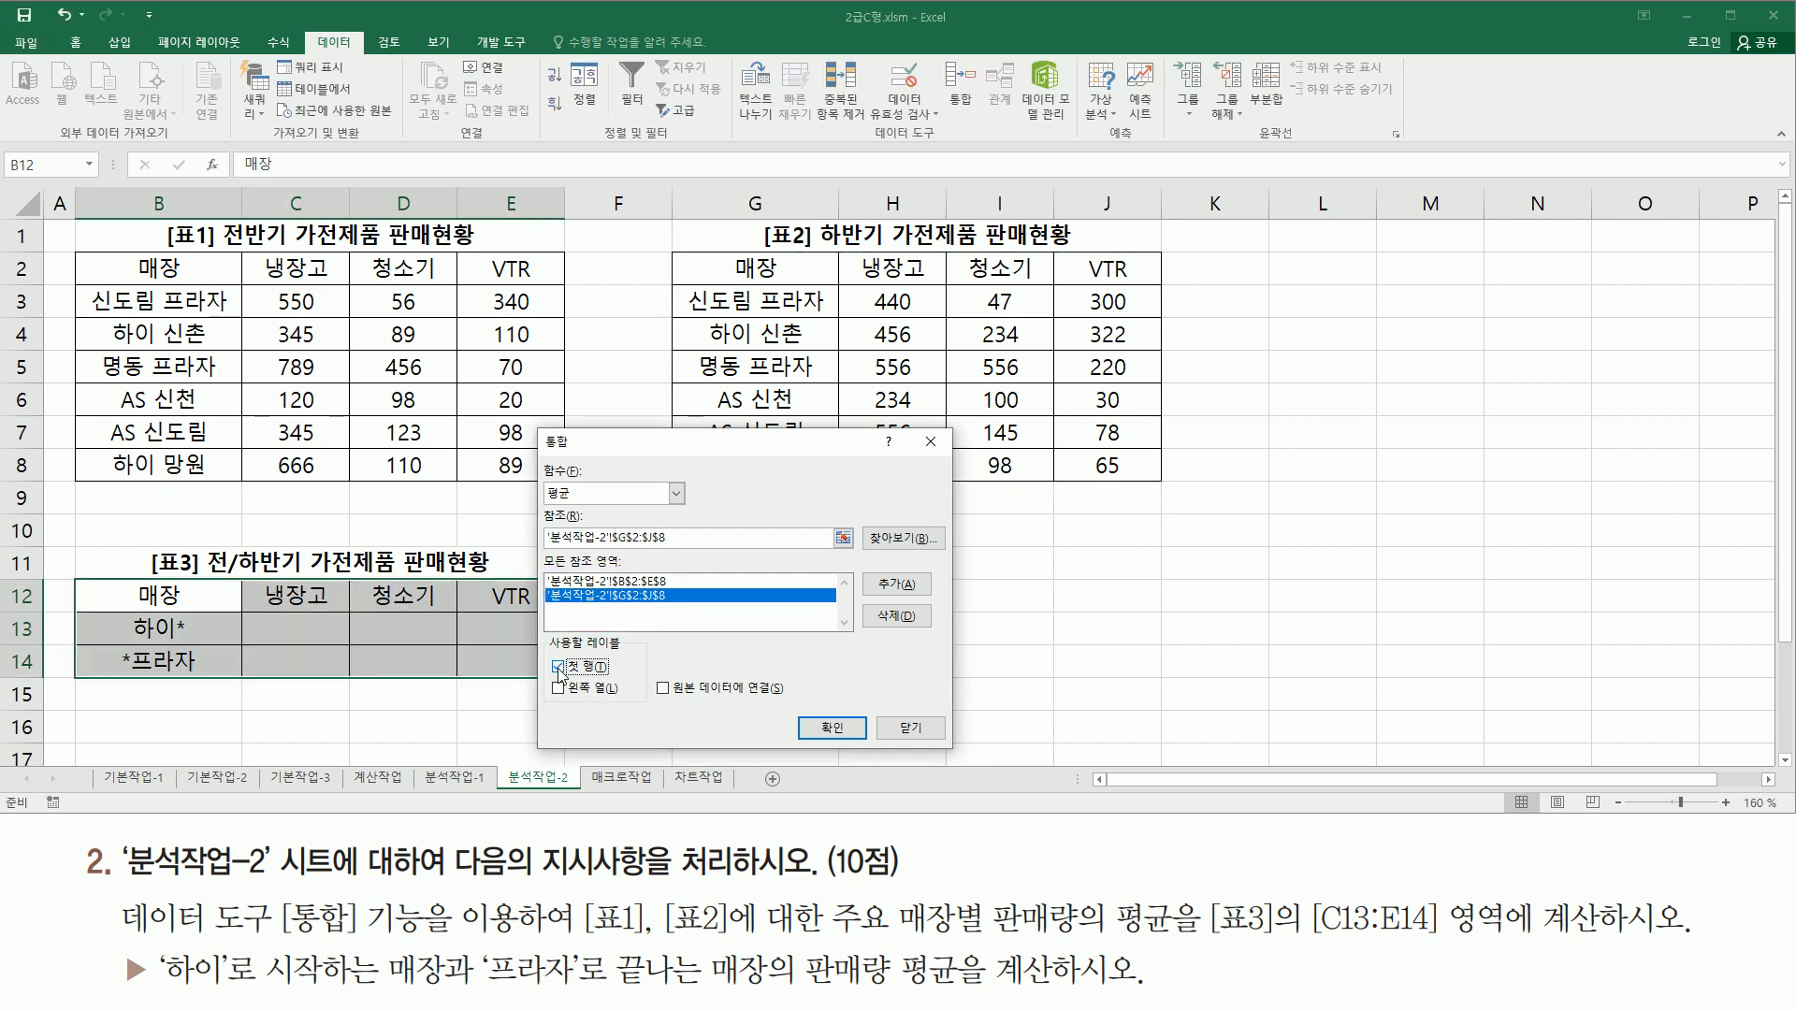
pyautogui.click(559, 689)
pyautogui.hotkey('ctrl', '2')
pyautogui.moveTo(542, 630); pyautogui.dragTo(646, 718)
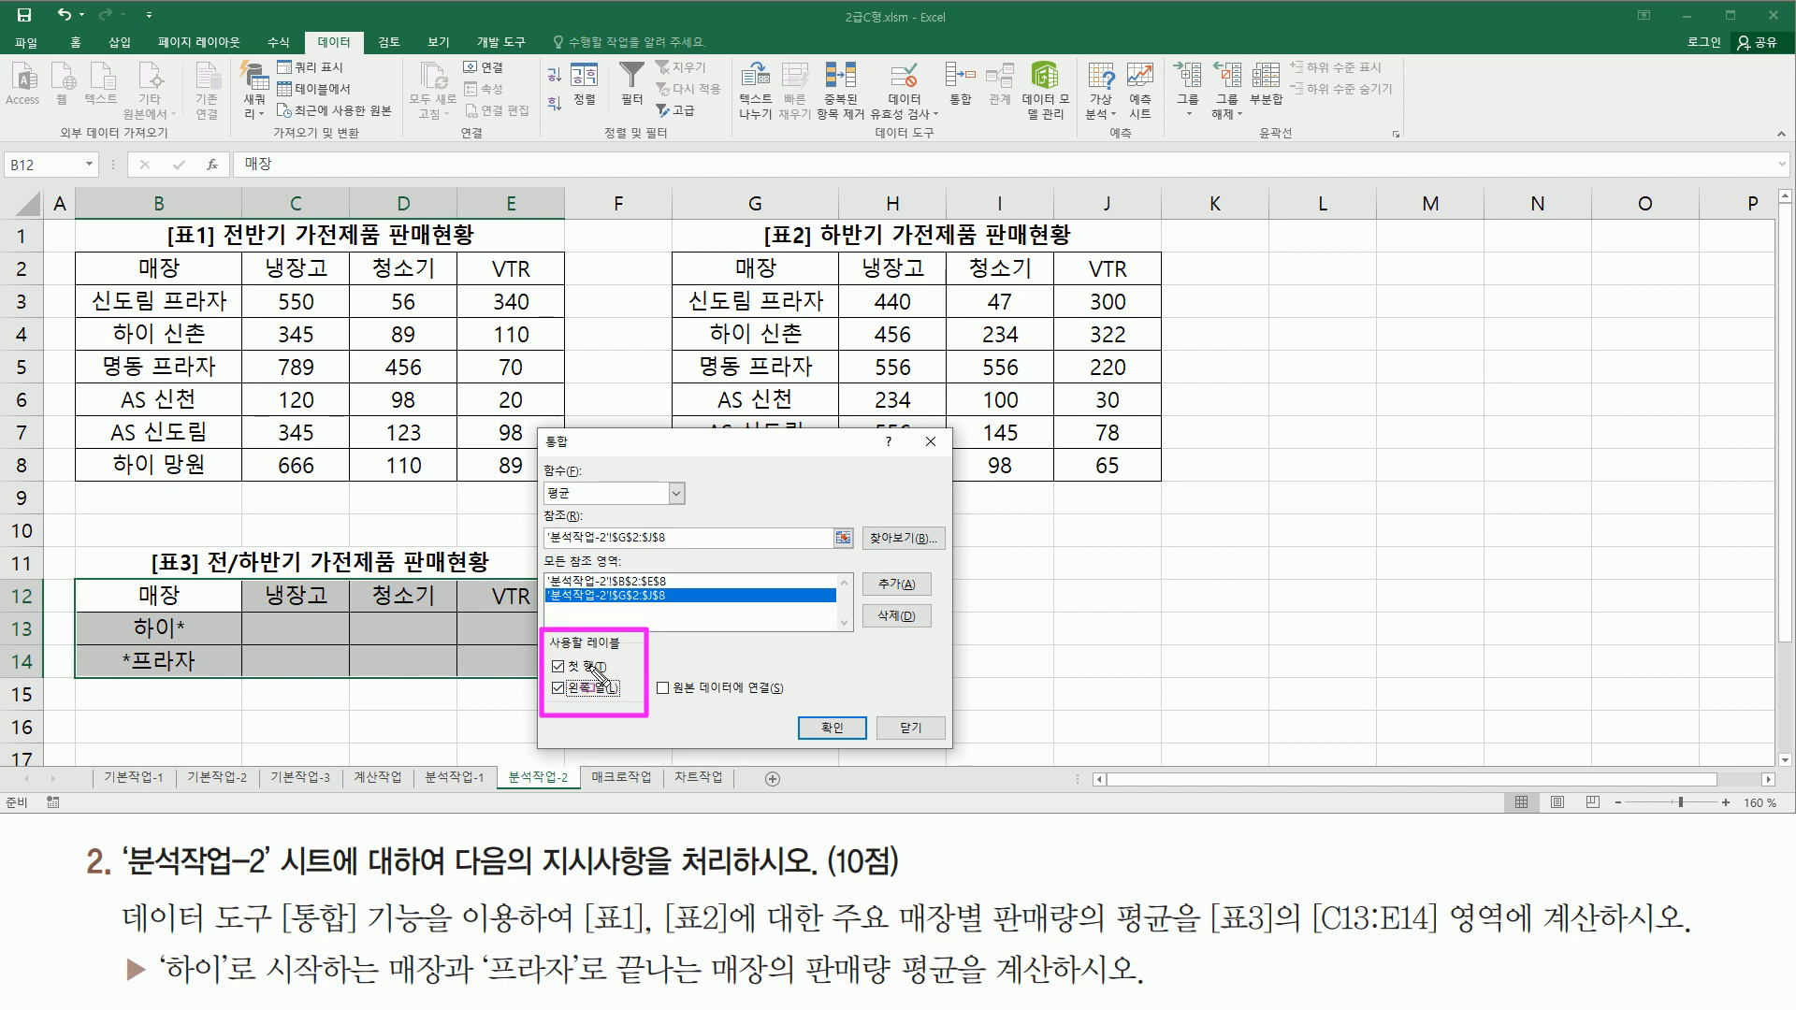
pyautogui.moveTo(803, 714); pyautogui.dragTo(861, 752)
pyautogui.press('Escape')
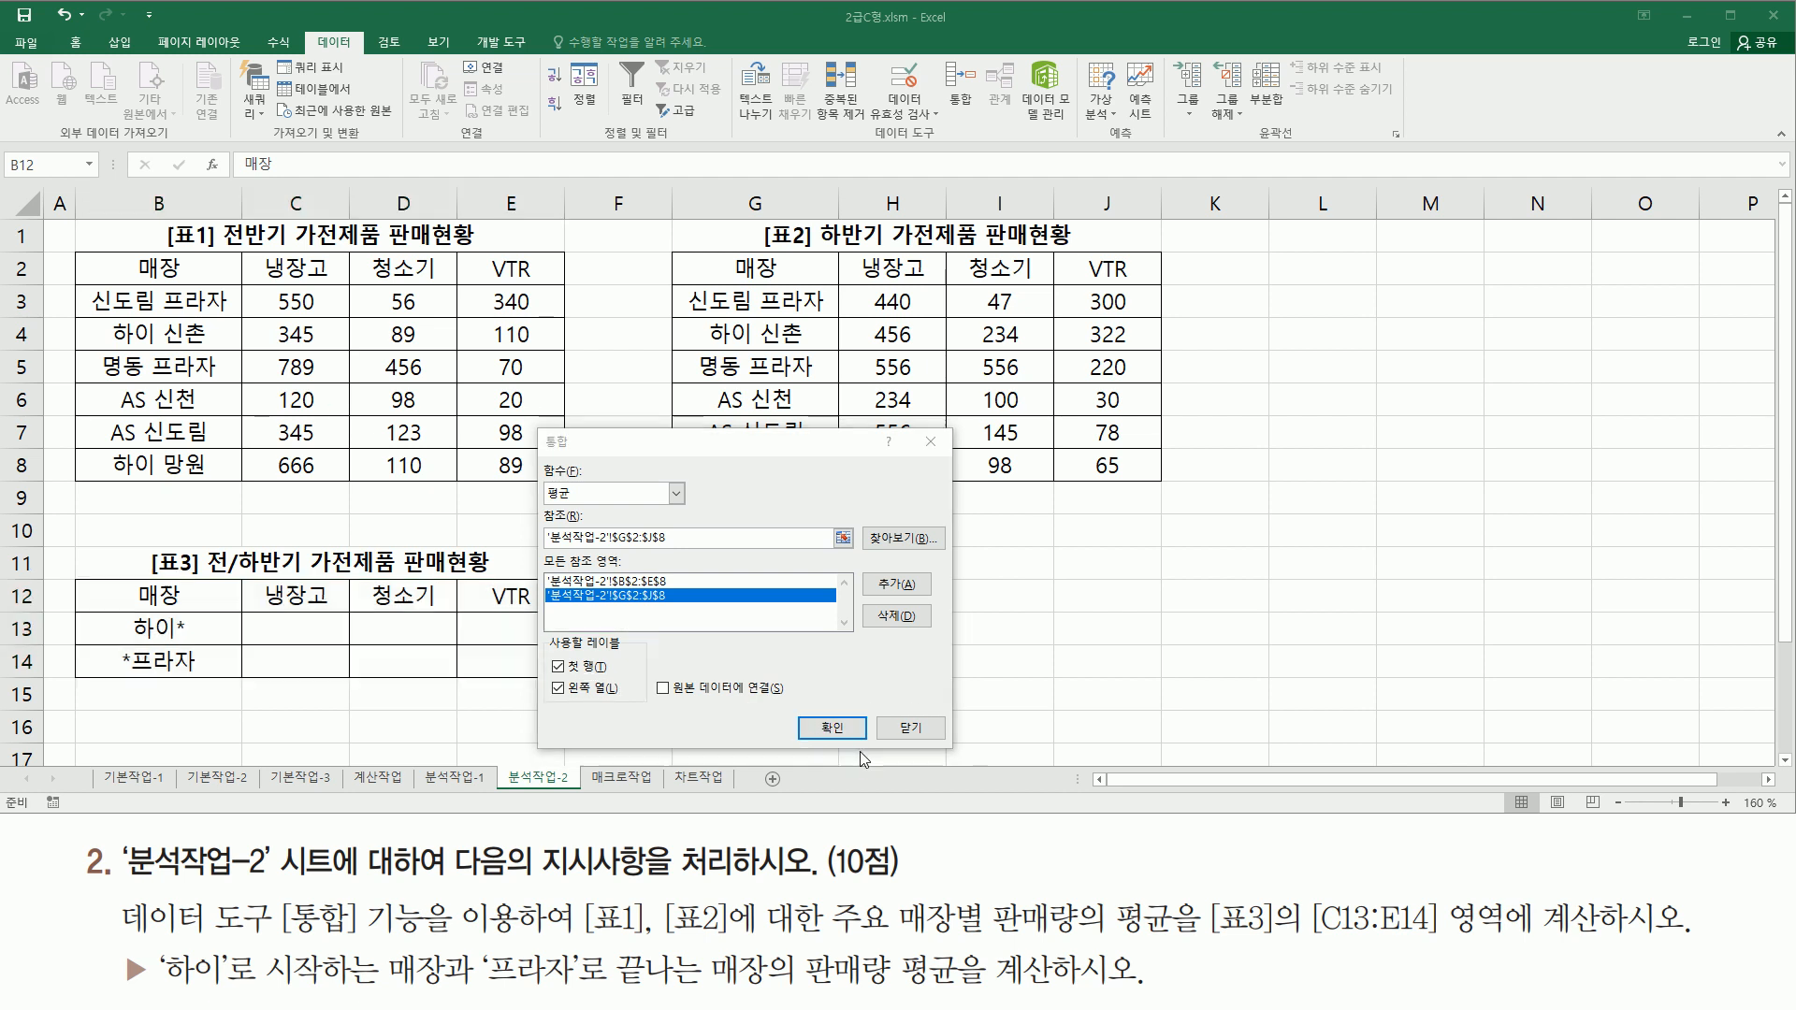
pyautogui.click(832, 729)
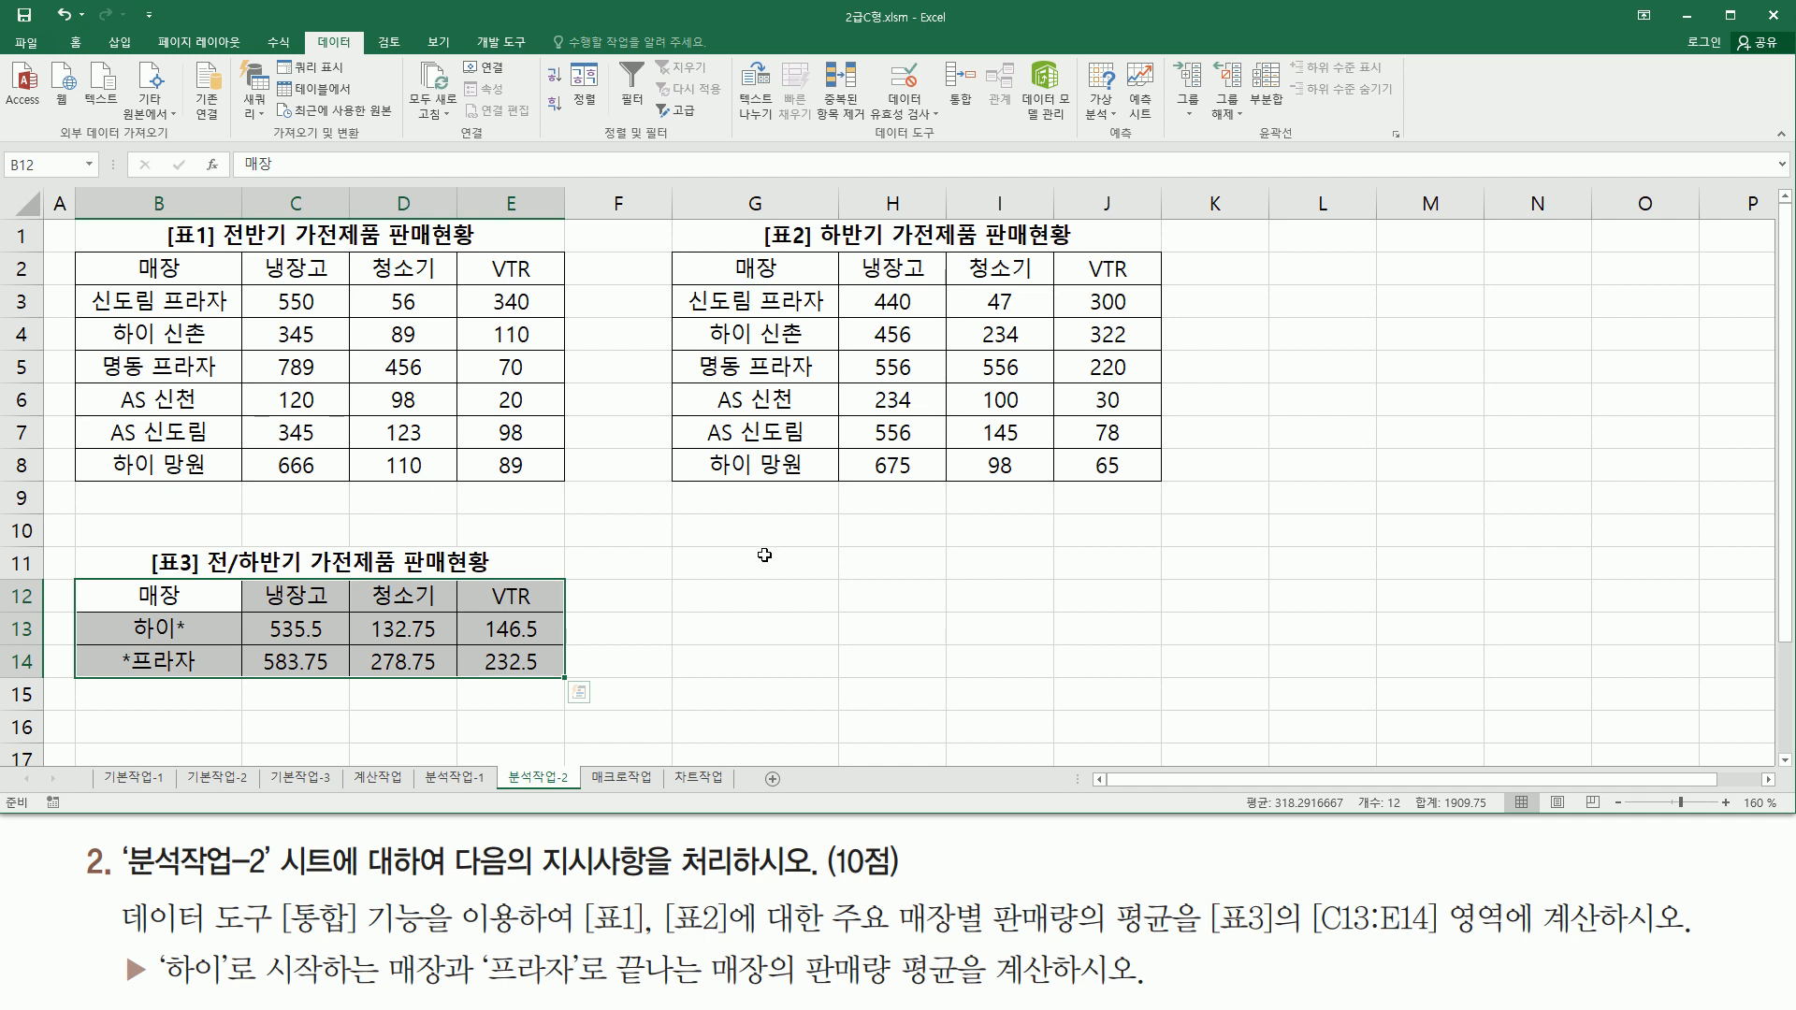
pyautogui.click(764, 556)
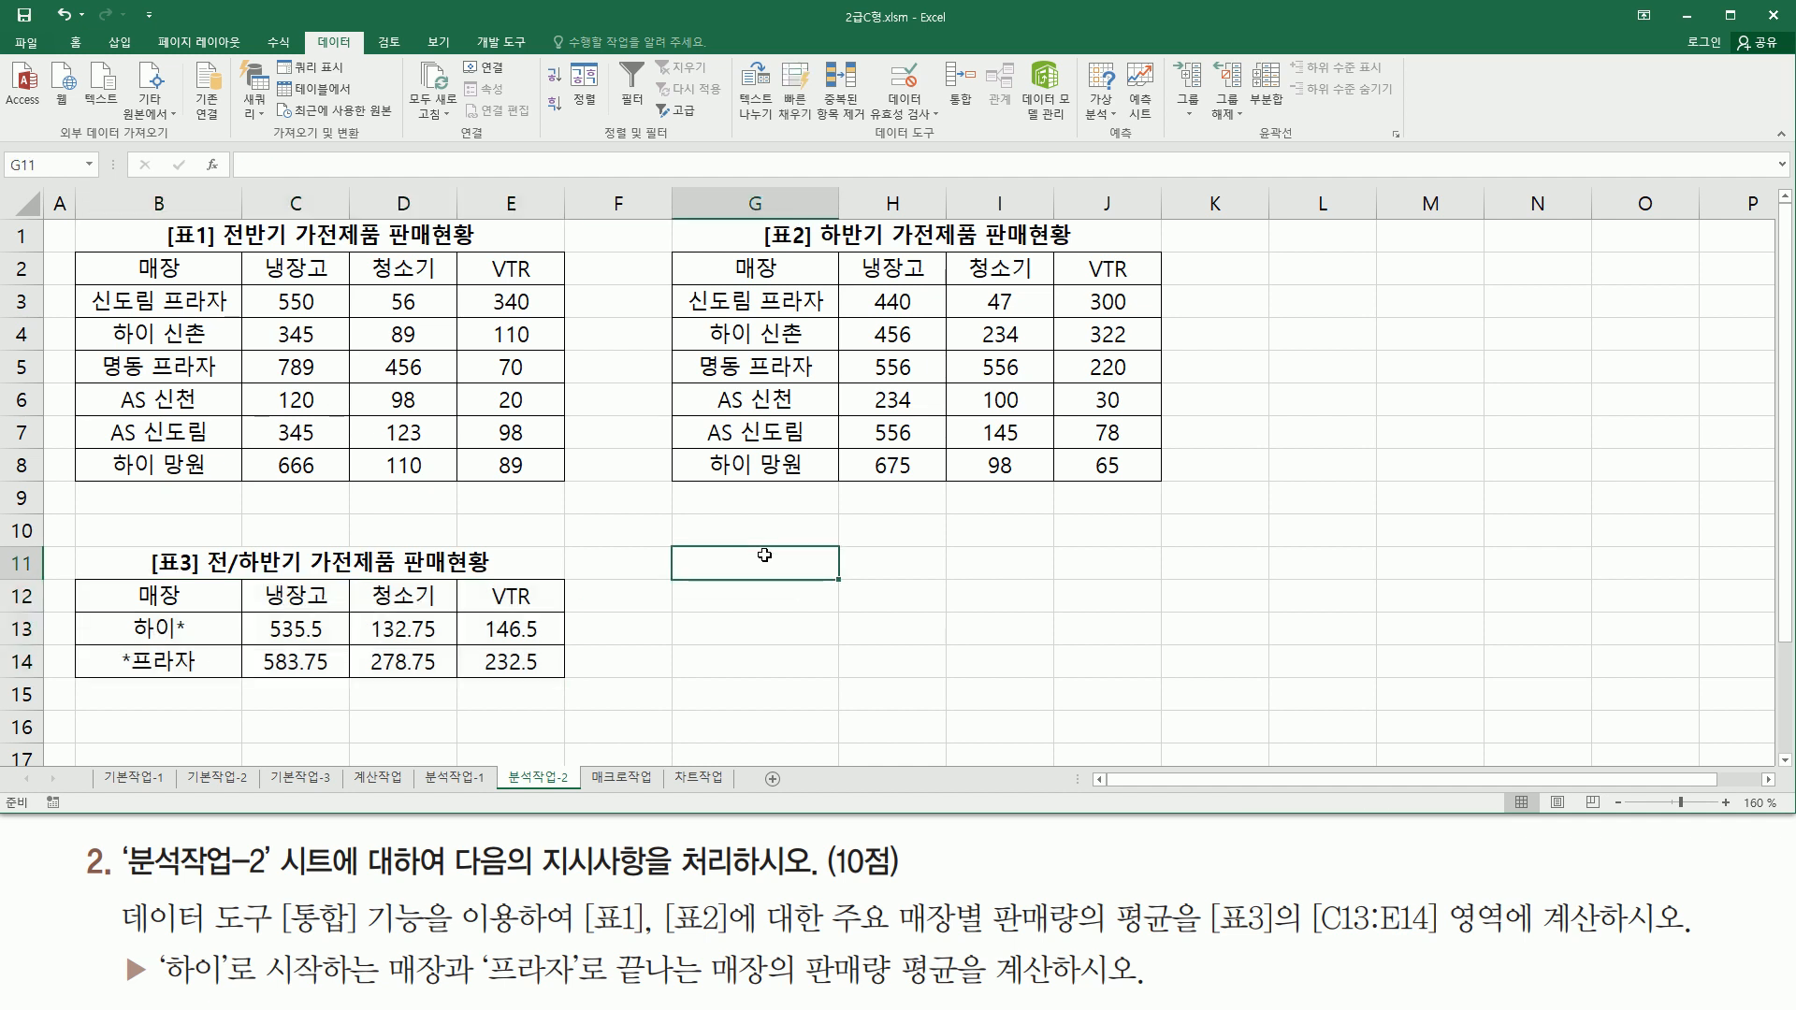